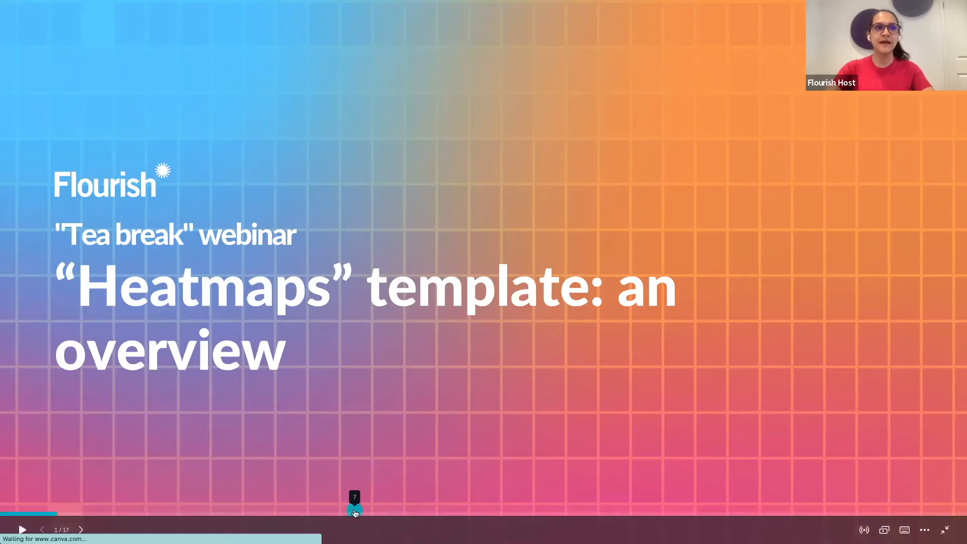
- Advance the slideshow from the Heatmaps title slide to the session agenda slide
{"action": "left_click", "coordinate": [81, 529]}
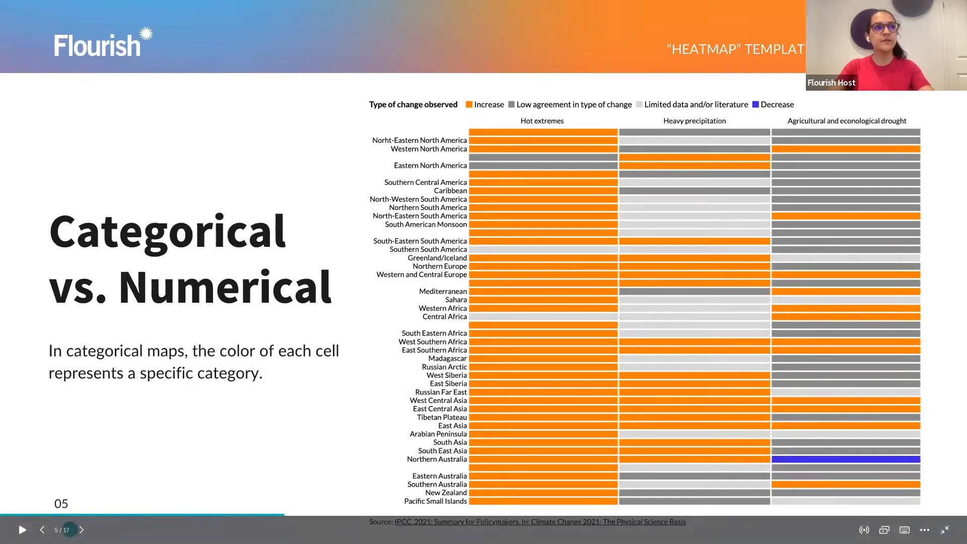
- Advance the slideshow to slide 6, the gymnastics Olympic medals heatmap
{"action": "left_click", "coordinate": [82, 530]}
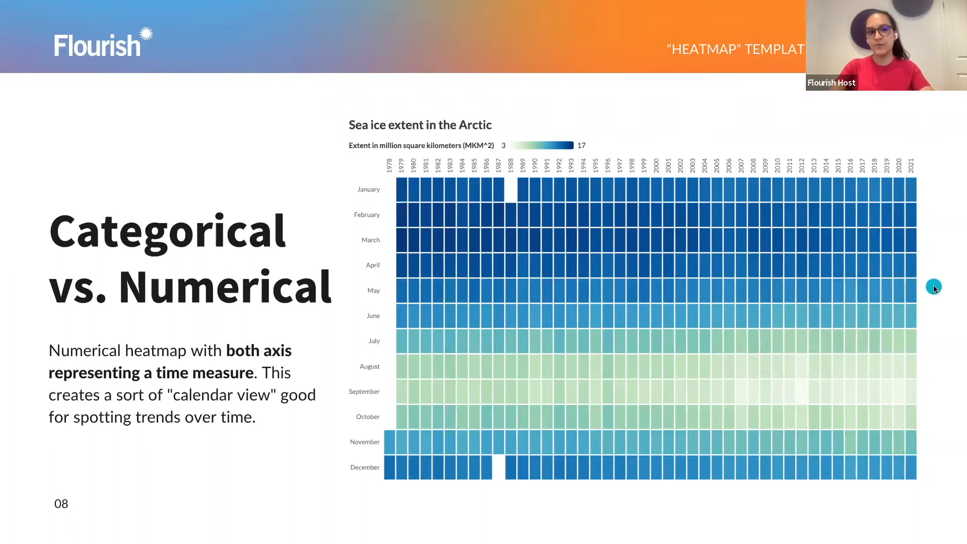
- Advance to slide 9, the temperature anomaly stripe chart without a Y axis
{"action": "left_click", "coordinate": [943, 135]}
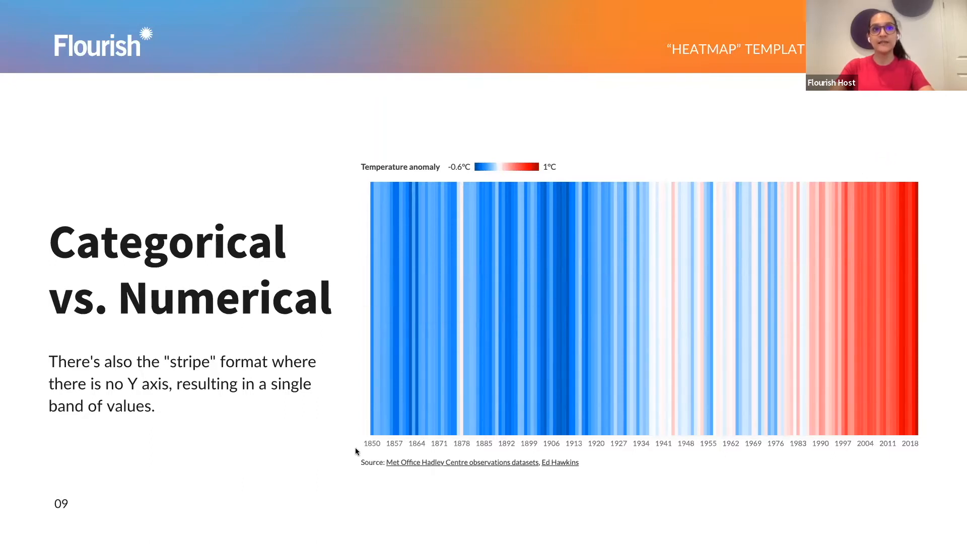
- Point at the stripe chart, then advance to slide 10, the filtered temperature-anomaly heatmap
{"action": "left_click", "coordinate": [363, 391]}
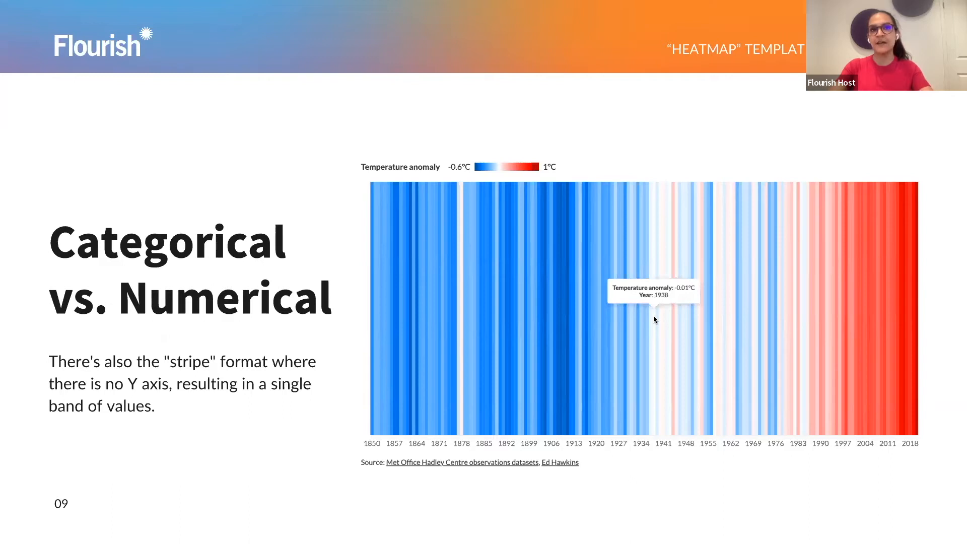
{"action": "left_click", "coordinate": [948, 123]}
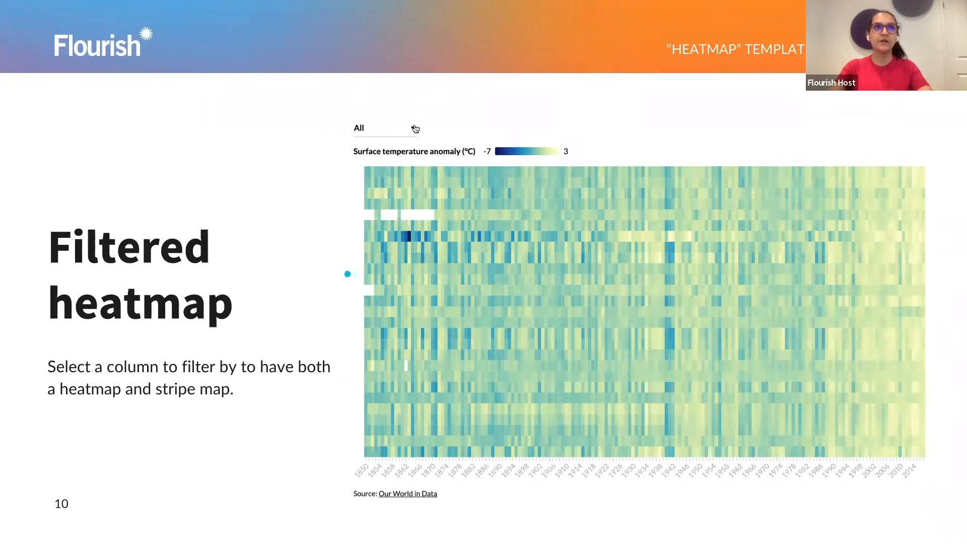
- Filter the stripe heatmap to Austria, then to Bulgaria, using the country dropdown
{"action": "left_click", "coordinate": [413, 134]}
{"action": "left_click", "coordinate": [378, 167]}
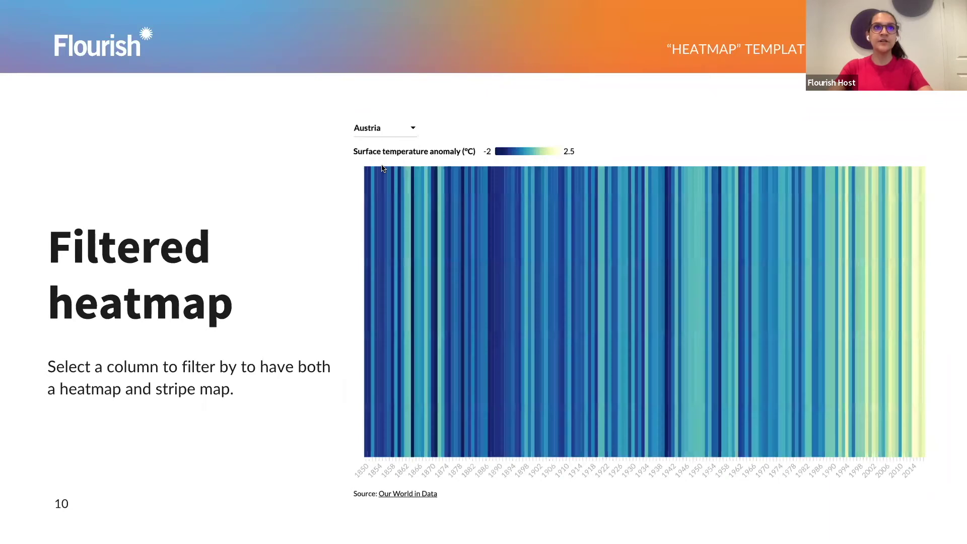
{"action": "left_click", "coordinate": [413, 128]}
{"action": "left_click", "coordinate": [374, 199]}
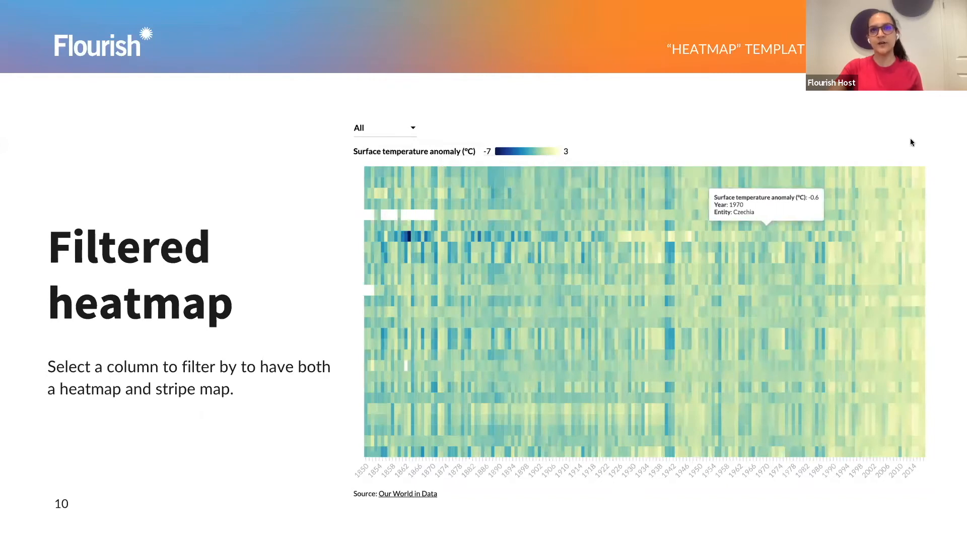
- Advance to the Our heatmap slide, exit presenting and switch to the malaria incidence map
{"action": "left_click", "coordinate": [945, 104]}
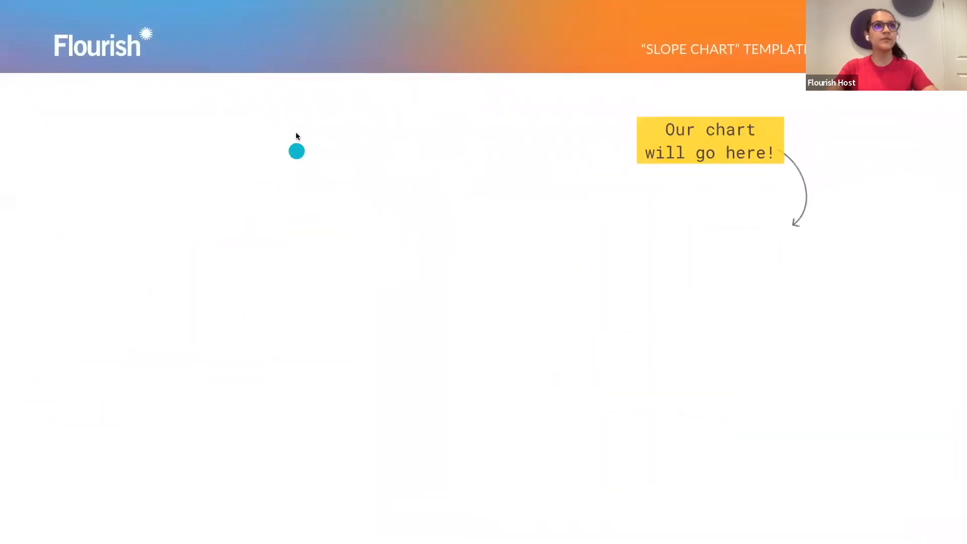
{"action": "key", "text": "Escape"}
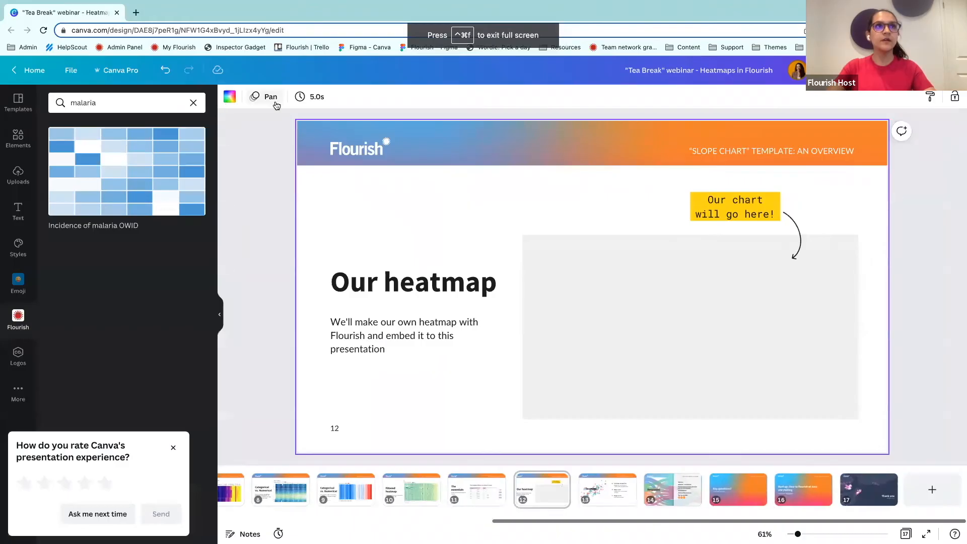
{"action": "key", "text": "ctrl+Left"}
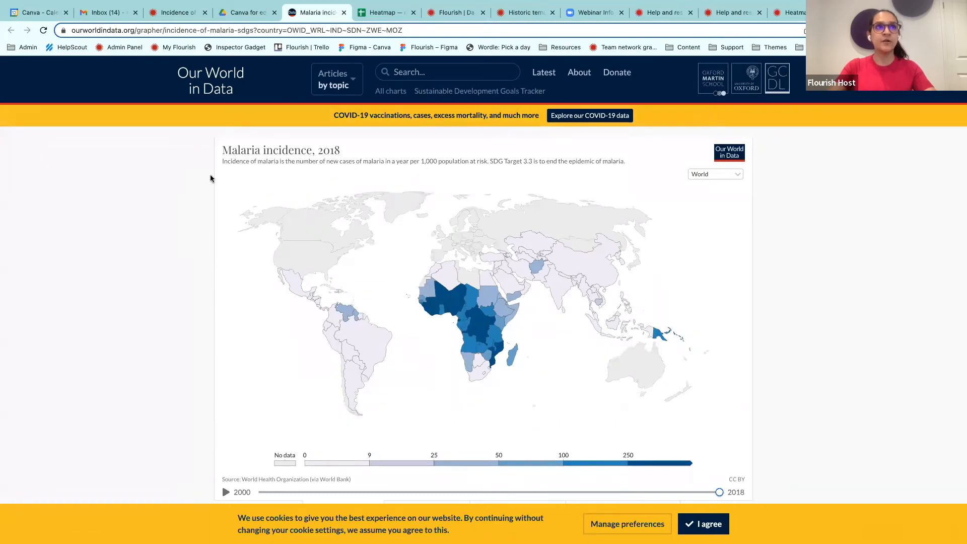
{"action": "scroll", "coordinate": [212, 179], "scroll_direction": "down", "scroll_amount": 1}
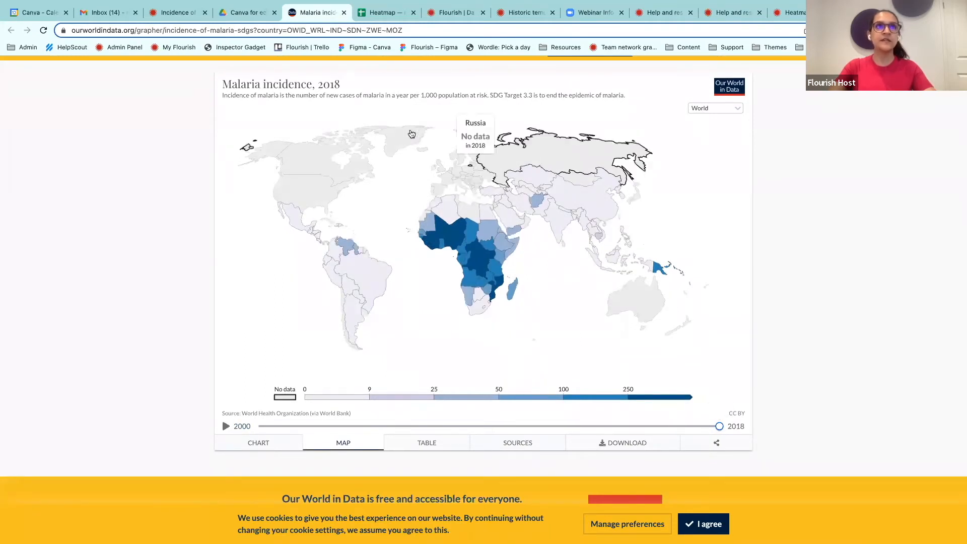
- Review the malaria spreadsheet's Entity, Year and incidence columns in Google Sheets
{"action": "left_click", "coordinate": [385, 13]}
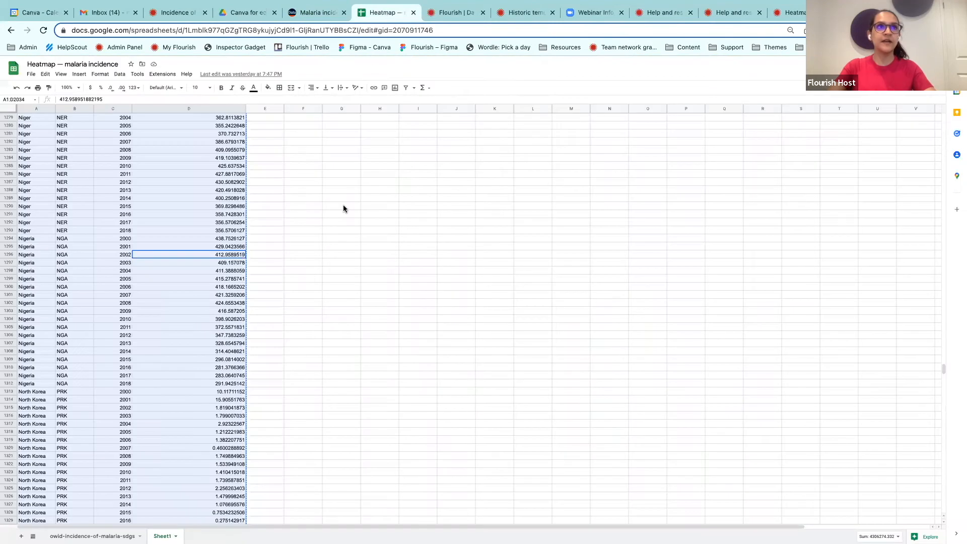
{"action": "scroll", "coordinate": [163, 271], "scroll_direction": "up", "scroll_amount": 10}
{"action": "scroll", "coordinate": [162, 271], "scroll_direction": "up", "scroll_amount": 10}
{"action": "scroll", "coordinate": [163, 271], "scroll_direction": "up", "scroll_amount": 10}
{"action": "scroll", "coordinate": [163, 270], "scroll_direction": "up", "scroll_amount": 10}
{"action": "scroll", "coordinate": [163, 271], "scroll_direction": "up", "scroll_amount": 10}
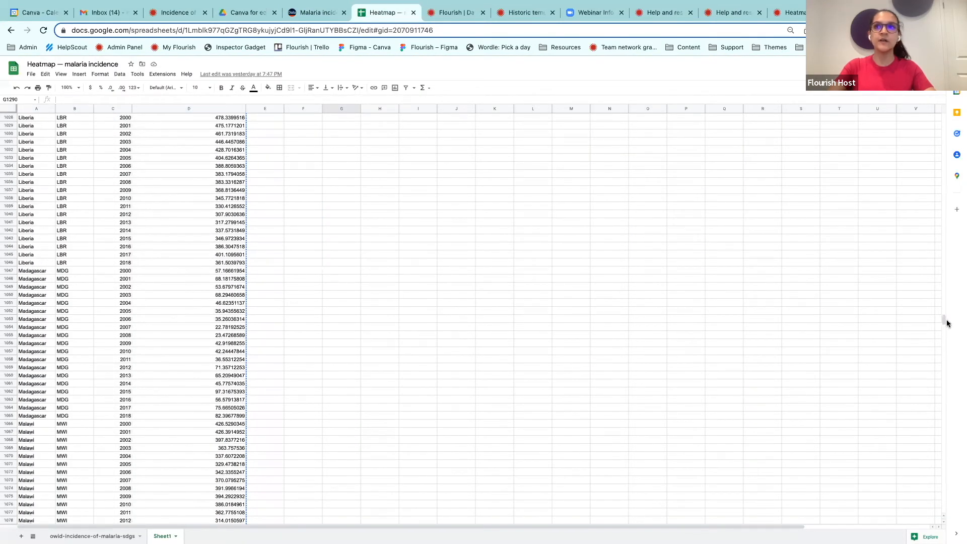
{"action": "left_click_drag", "start_coordinate": [942, 323], "coordinate": [943, 113]}
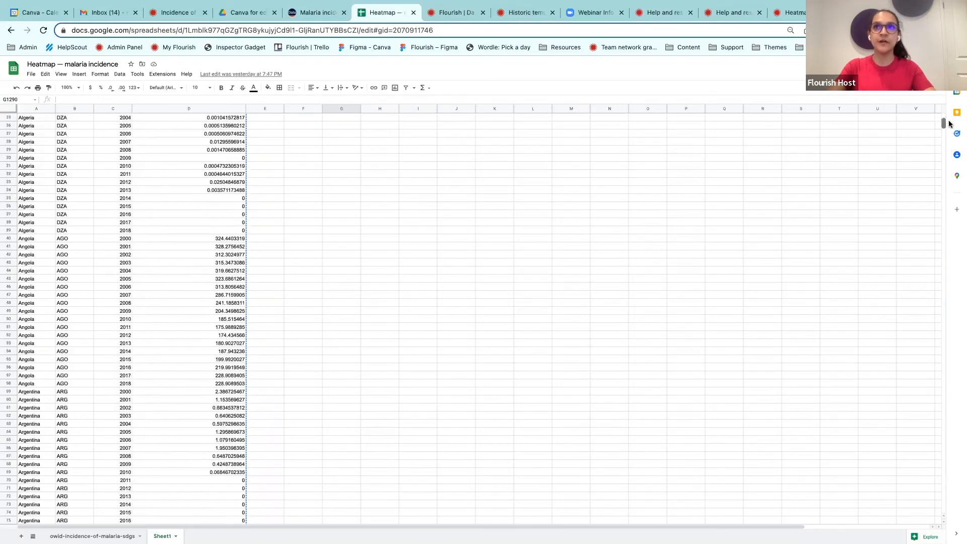
{"action": "left_click", "coordinate": [36, 109]}
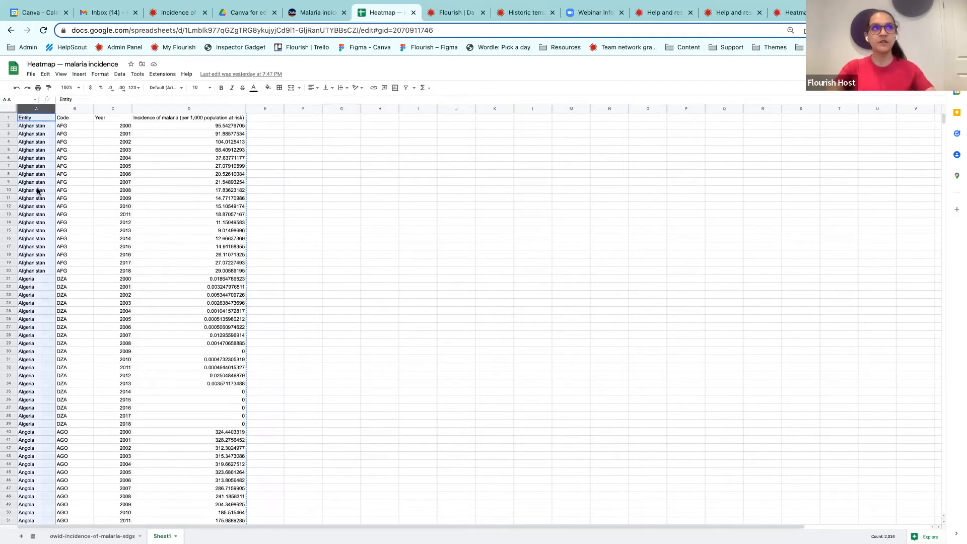
{"action": "left_click", "coordinate": [109, 109]}
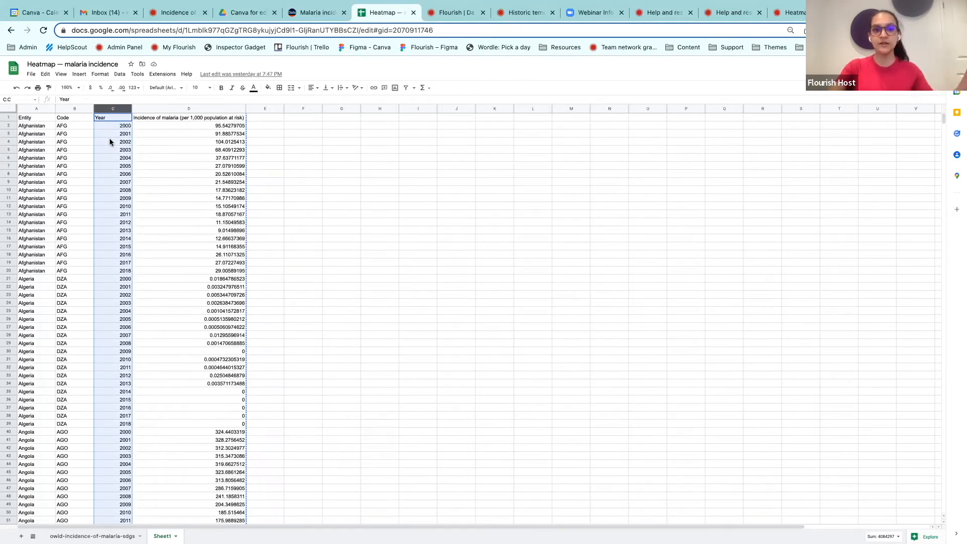
{"action": "left_click", "coordinate": [169, 121]}
{"action": "left_click", "coordinate": [165, 108]}
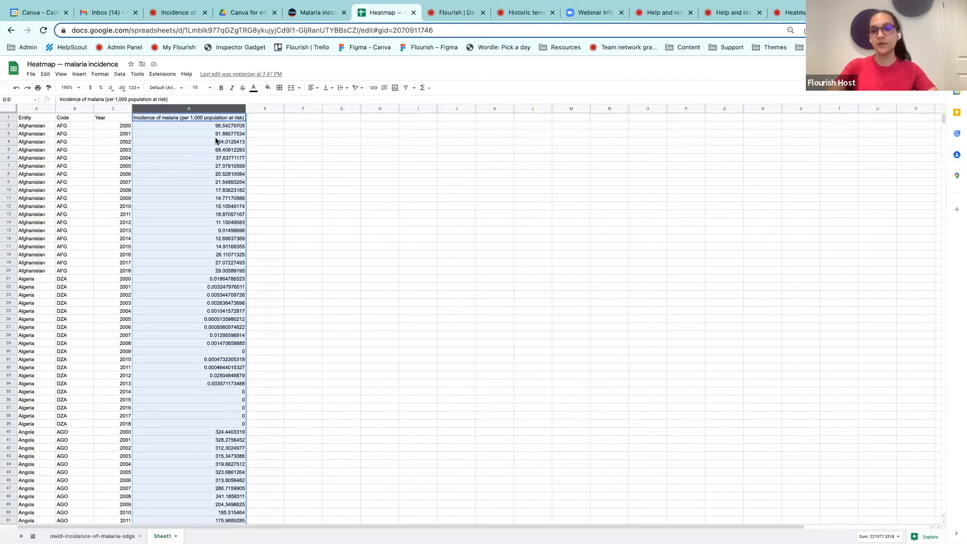
- Create a new Flourish visualisation from the Categorical heatmap template
{"action": "left_click", "coordinate": [447, 13]}
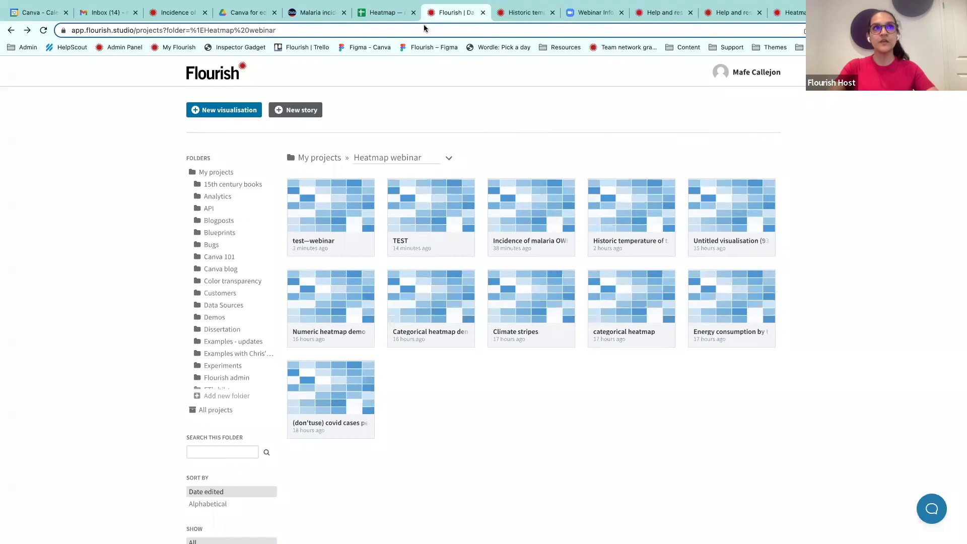
{"action": "left_click", "coordinate": [220, 112]}
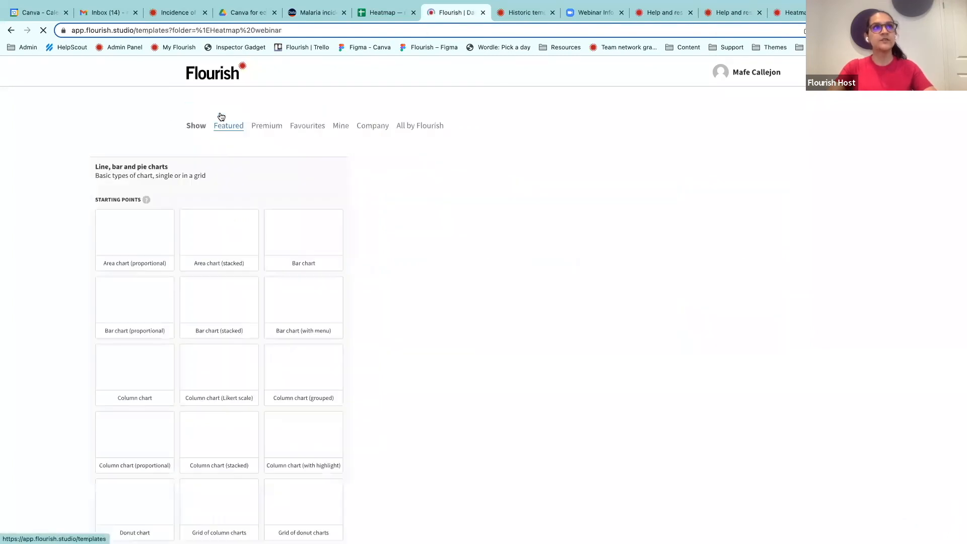
{"action": "scroll", "coordinate": [253, 291], "scroll_direction": "down", "scroll_amount": 3}
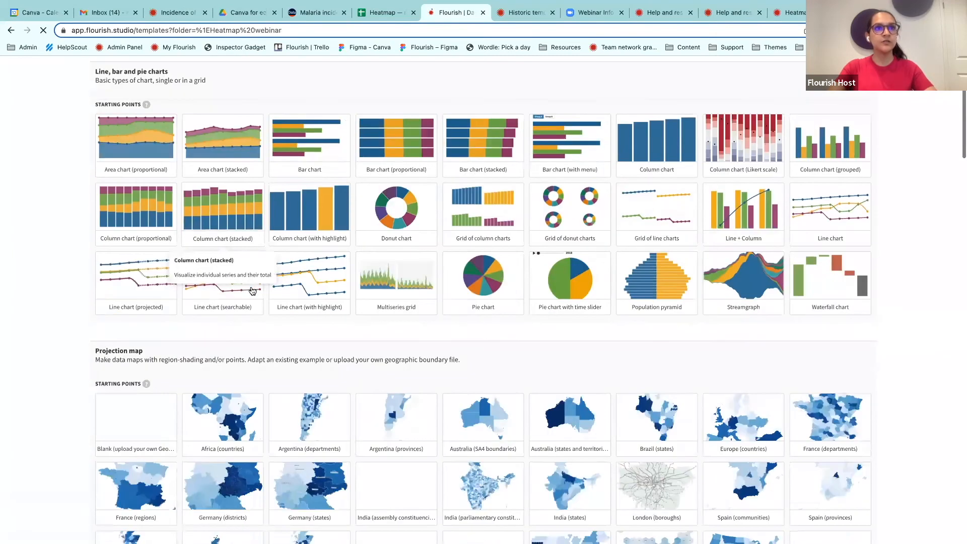
{"action": "scroll", "coordinate": [253, 291], "scroll_direction": "down", "scroll_amount": 5}
{"action": "scroll", "coordinate": [253, 291], "scroll_direction": "down", "scroll_amount": 5}
{"action": "scroll", "coordinate": [253, 291], "scroll_direction": "down", "scroll_amount": 3}
{"action": "scroll", "coordinate": [253, 291], "scroll_direction": "down", "scroll_amount": 3}
{"action": "scroll", "coordinate": [253, 291], "scroll_direction": "up", "scroll_amount": 3}
{"action": "scroll", "coordinate": [226, 257], "scroll_direction": "up", "scroll_amount": 2}
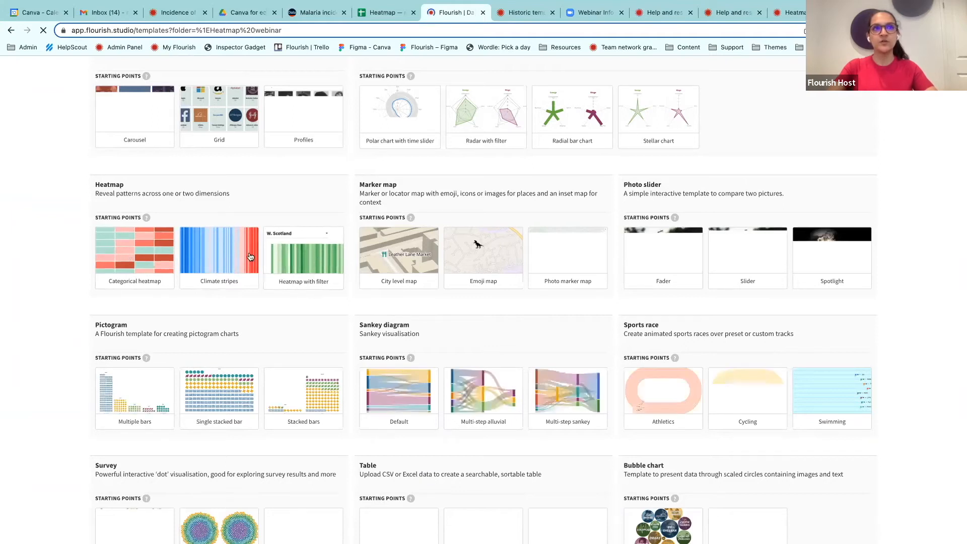
{"action": "left_click", "coordinate": [119, 259]}
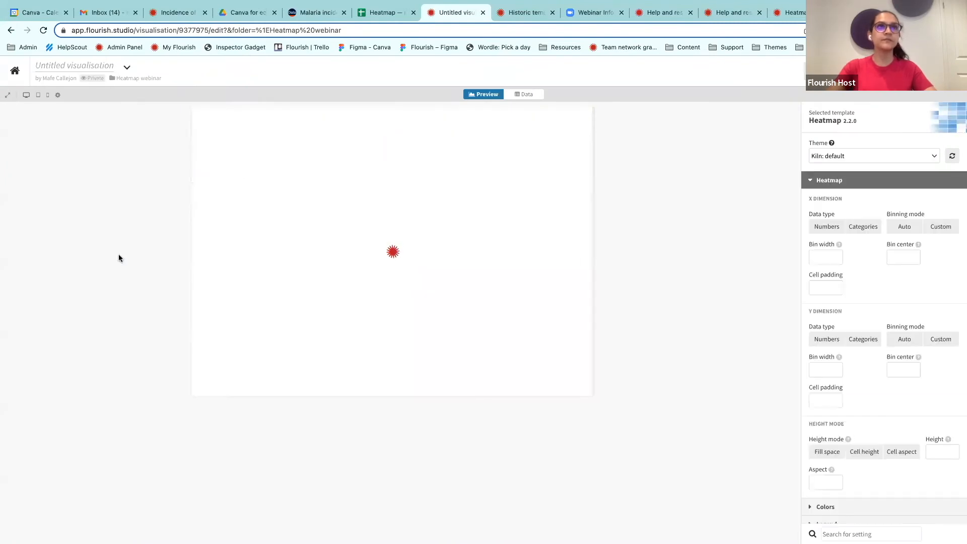
- Rename the visualisation to 'Malaria incidence' and show its sample data sheet
{"action": "left_click", "coordinate": [88, 65]}
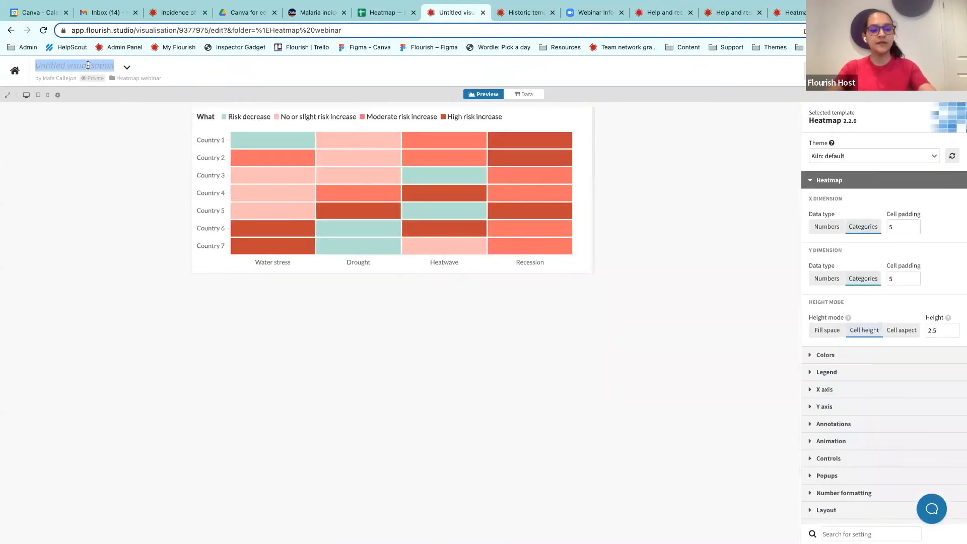
{"action": "type", "text": "M"}
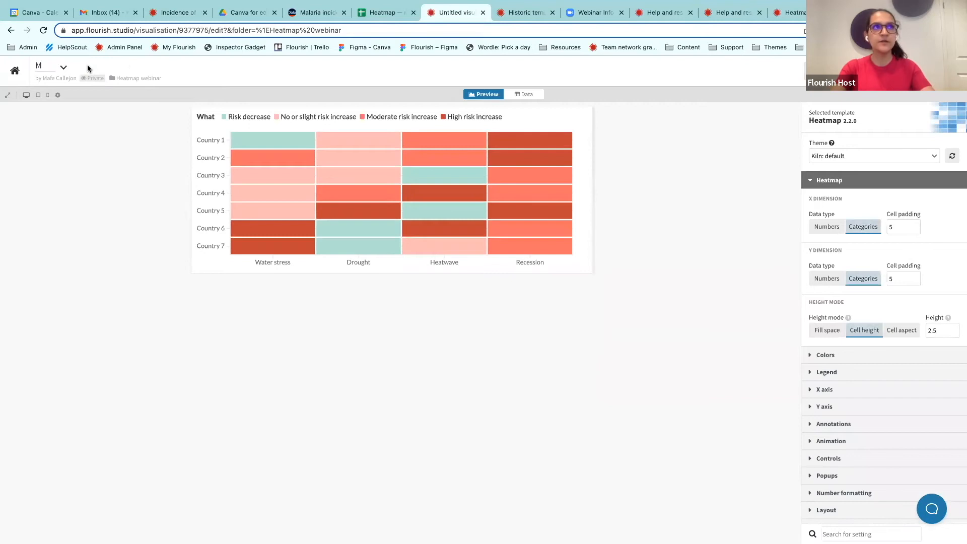
{"action": "type", "text": "alaria incidence"}
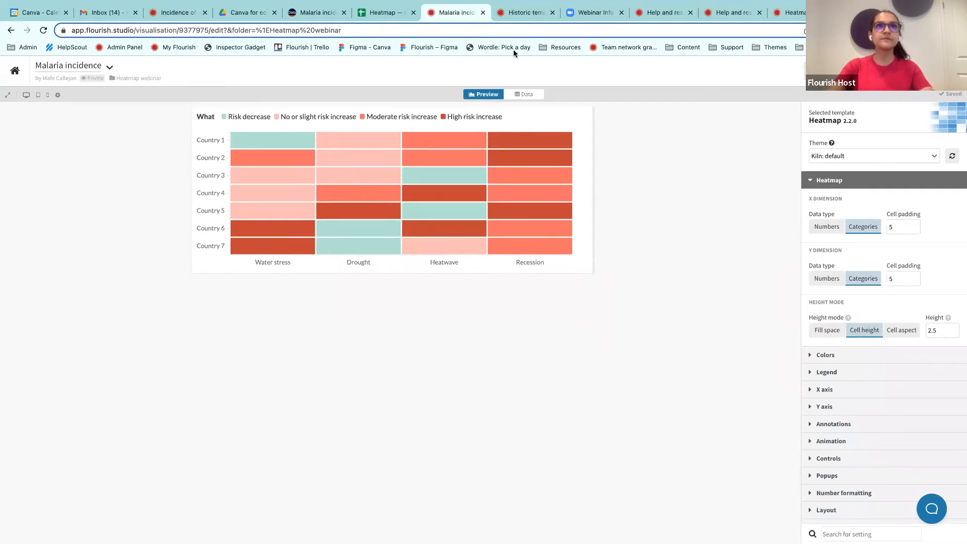
{"action": "left_click", "coordinate": [524, 94]}
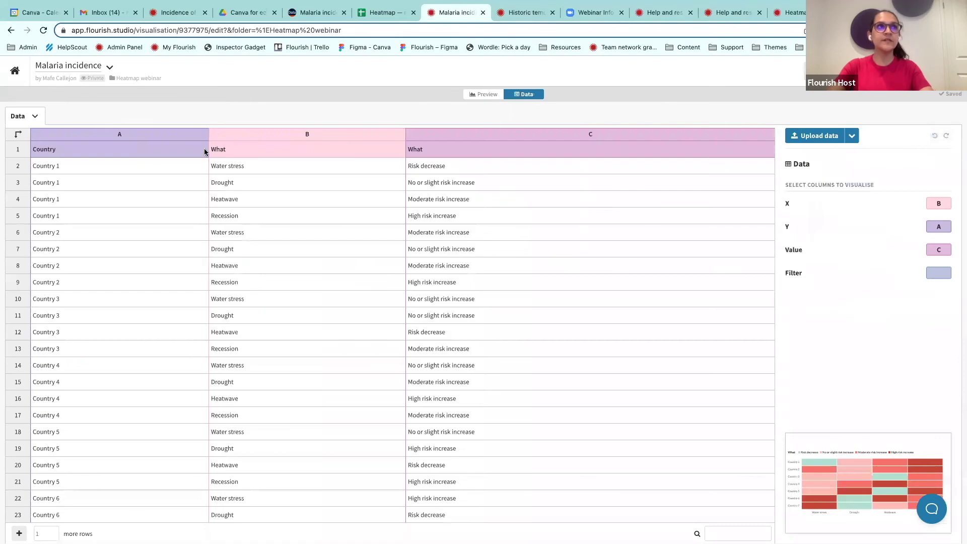
- Clear the sample data from the Flourish sheet and select cell A1
{"action": "left_click", "coordinate": [35, 117]}
{"action": "left_click", "coordinate": [38, 175]}
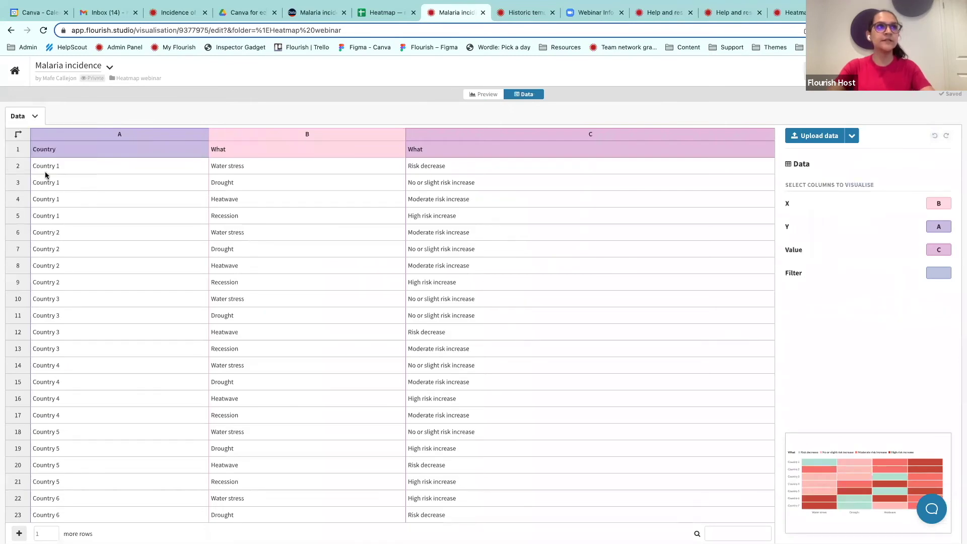
{"action": "left_click", "coordinate": [118, 148]}
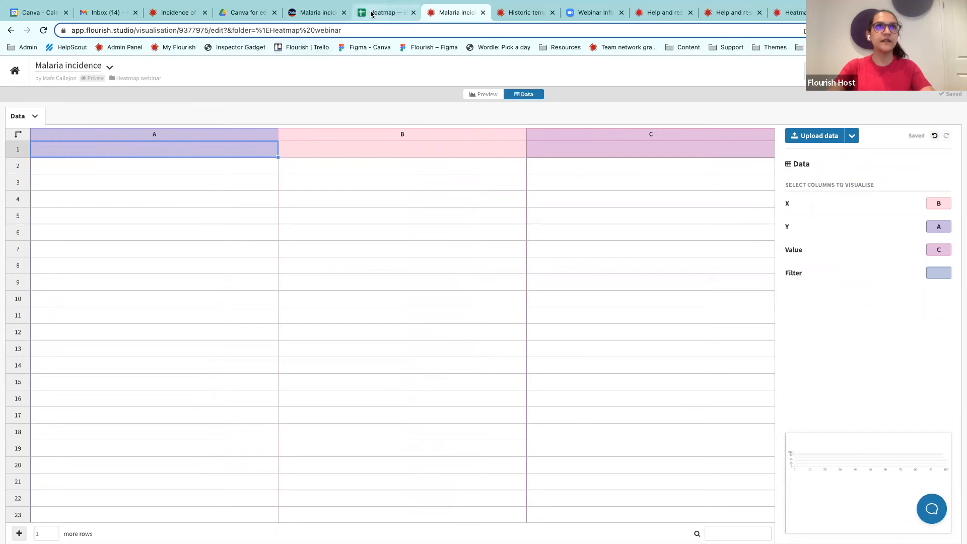
- Copy columns A–D of the malaria data from Google Sheets and paste them into the Flourish sheet
{"action": "left_click", "coordinate": [382, 12]}
{"action": "left_click_drag", "start_coordinate": [35, 109], "coordinate": [200, 109]}
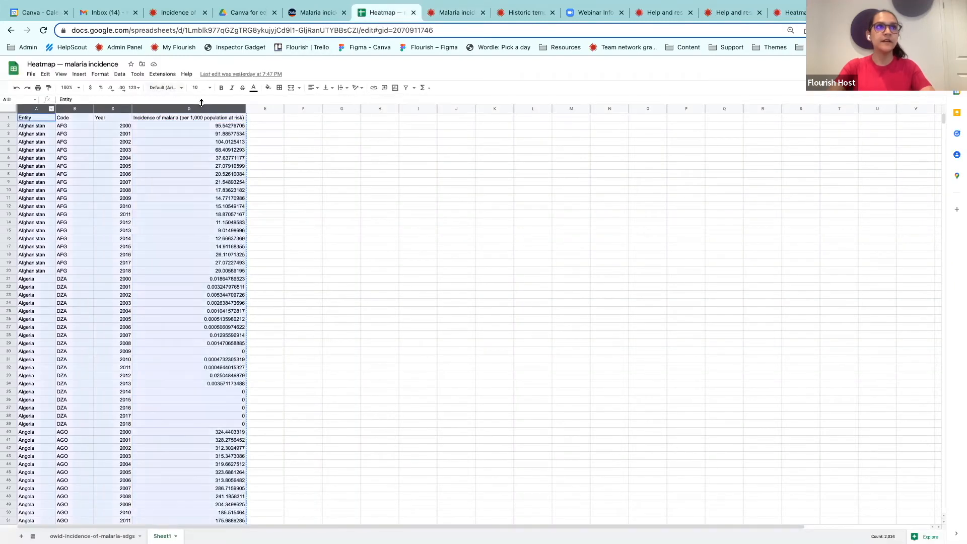
{"action": "key", "text": "ctrl+c"}
{"action": "left_click", "coordinate": [452, 12]}
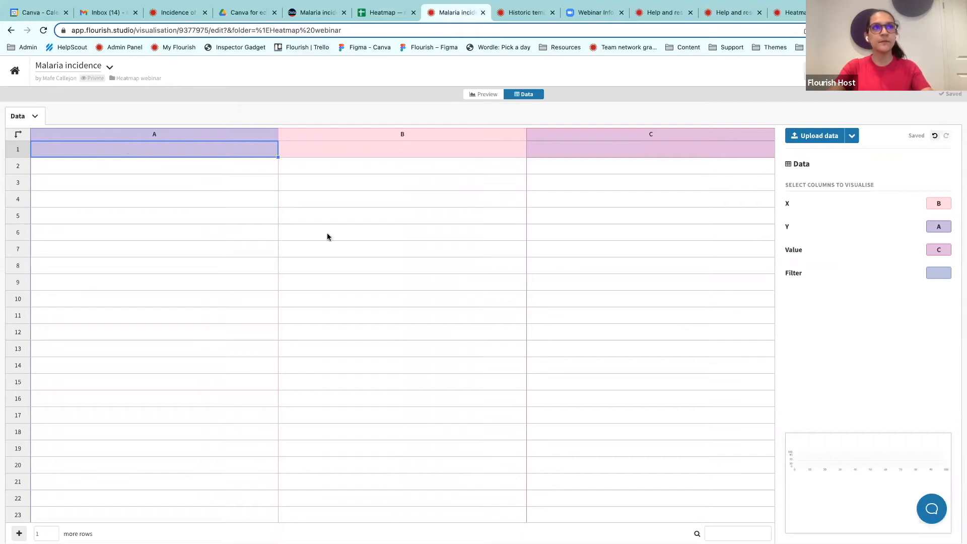
{"action": "key", "text": "ctrl+v"}
{"action": "left_click", "coordinate": [529, 232]}
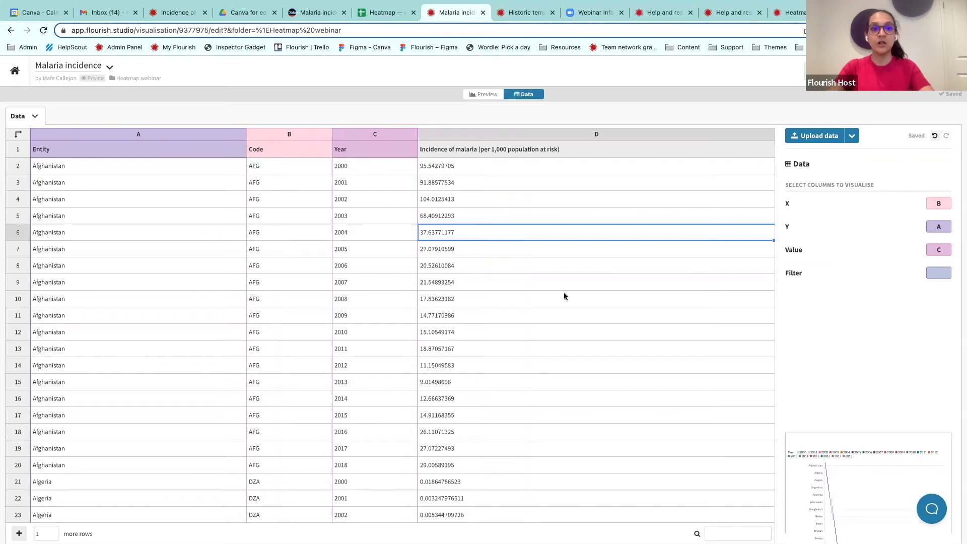
- Preview the heatmap with the new data, then check the Y-axis column binding
{"action": "left_click", "coordinate": [483, 94]}
{"action": "scroll", "coordinate": [324, 277], "scroll_direction": "down", "scroll_amount": 10}
{"action": "scroll", "coordinate": [323, 276], "scroll_direction": "down", "scroll_amount": 5}
{"action": "scroll", "coordinate": [324, 277], "scroll_direction": "up", "scroll_amount": 5}
{"action": "scroll", "coordinate": [323, 276], "scroll_direction": "up", "scroll_amount": 10}
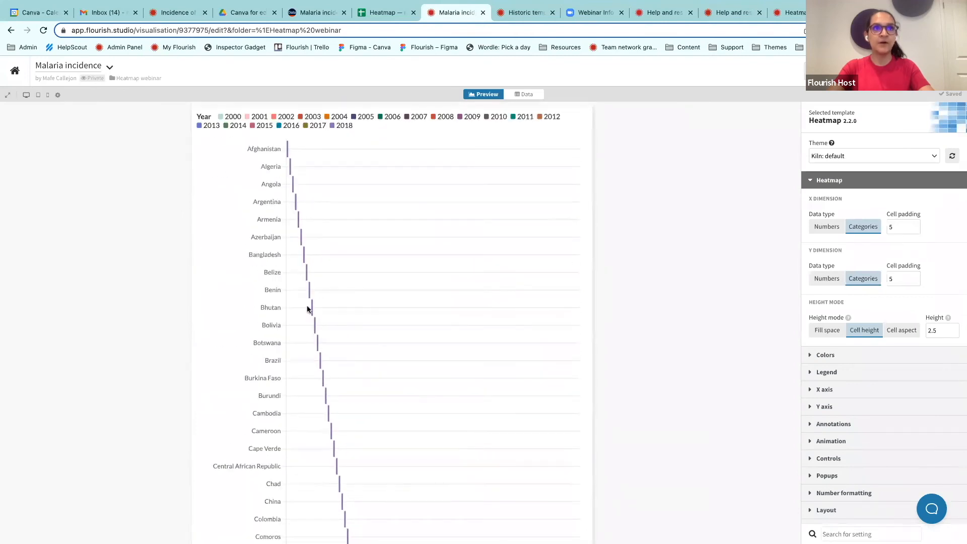
{"action": "scroll", "coordinate": [316, 337], "scroll_direction": "down", "scroll_amount": 5}
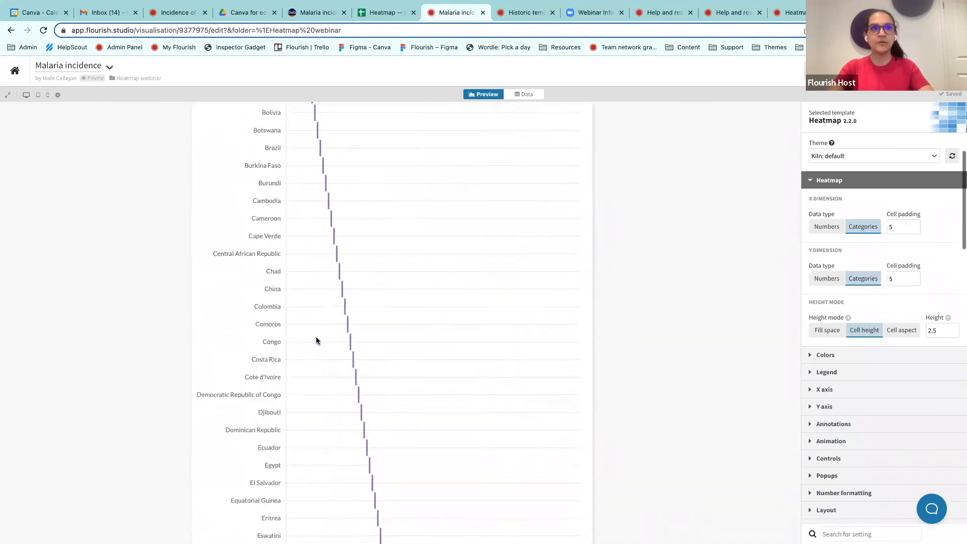
{"action": "scroll", "coordinate": [316, 336], "scroll_direction": "down", "scroll_amount": 3}
{"action": "scroll", "coordinate": [316, 336], "scroll_direction": "up", "scroll_amount": 8}
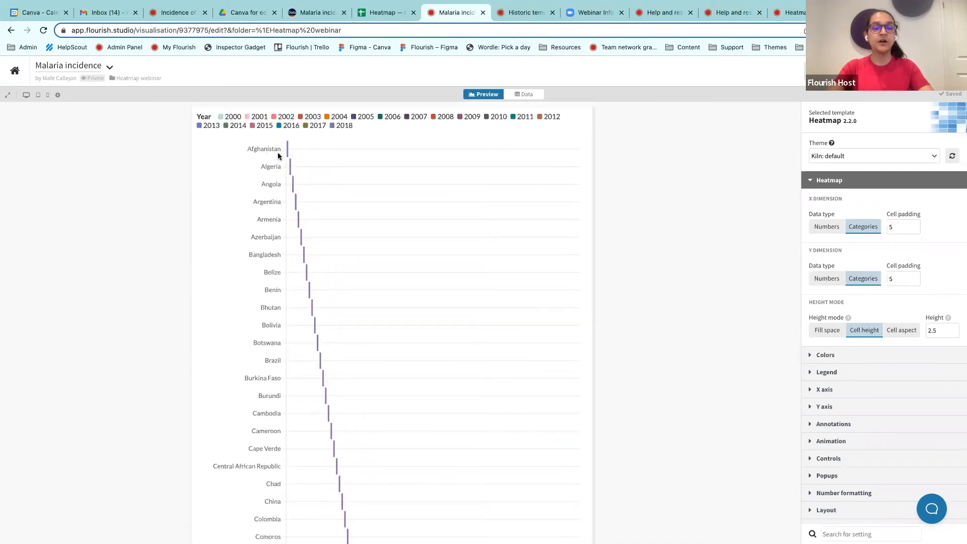
{"action": "left_click", "coordinate": [523, 94]}
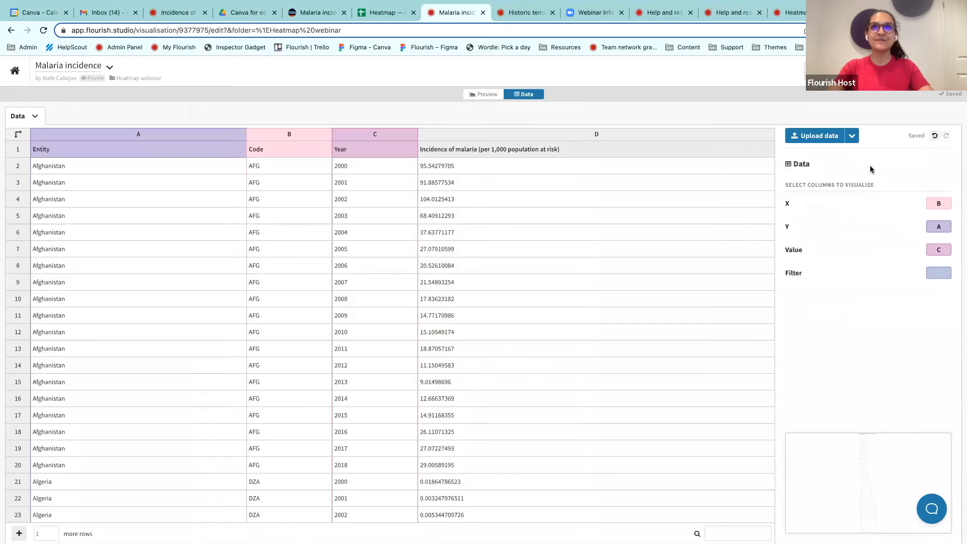
{"action": "left_click", "coordinate": [945, 226]}
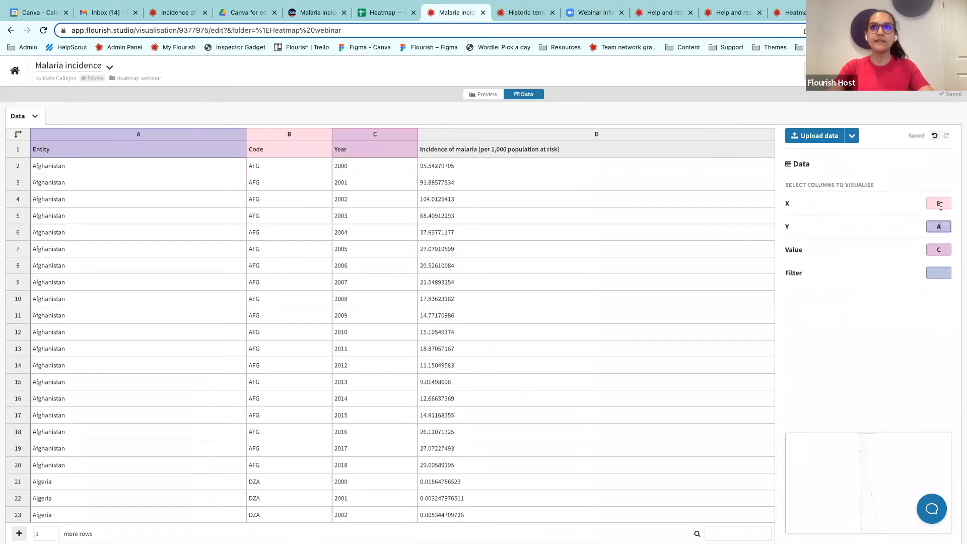
- Point out the Code column mapped as X and return to the heatmap preview
{"action": "left_click", "coordinate": [273, 133]}
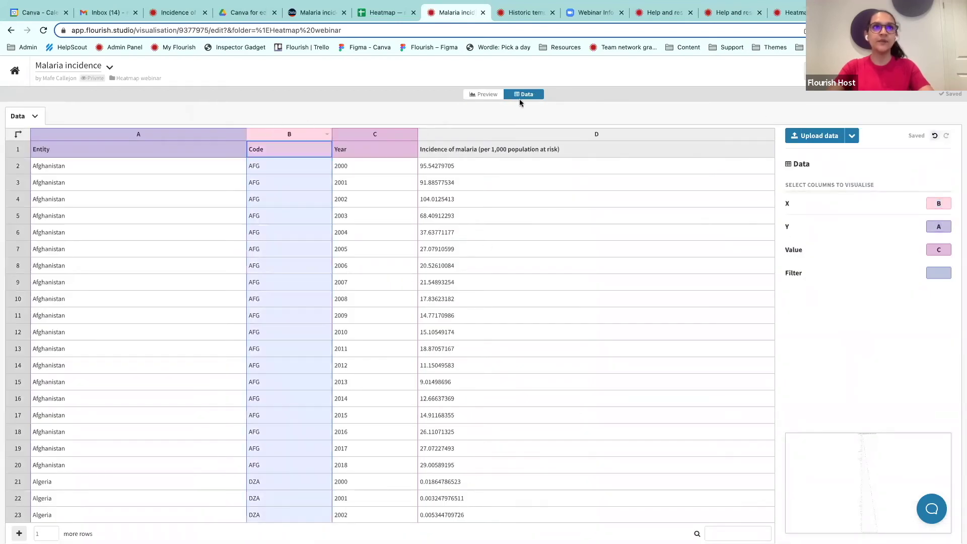
{"action": "left_click", "coordinate": [195, 168]}
{"action": "left_click", "coordinate": [283, 165]}
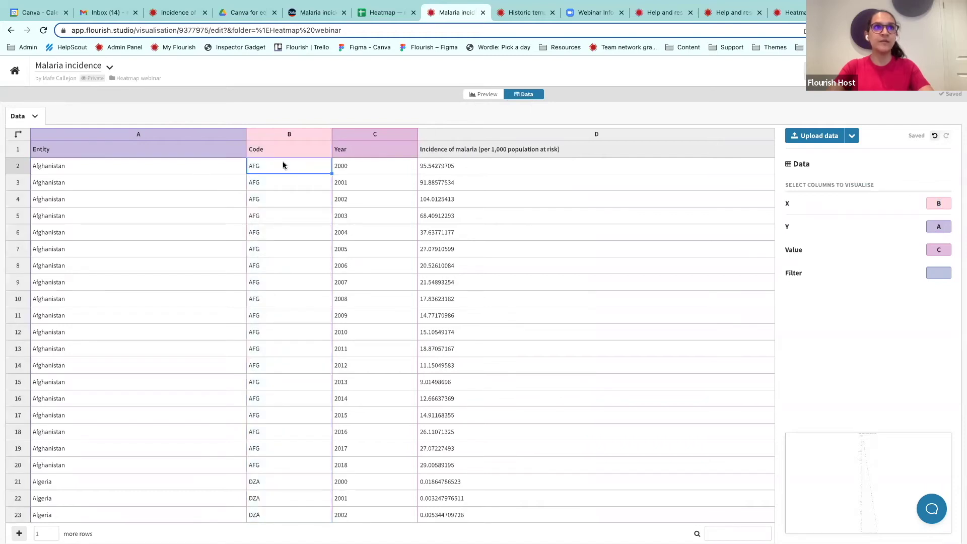
{"action": "left_click", "coordinate": [483, 94]}
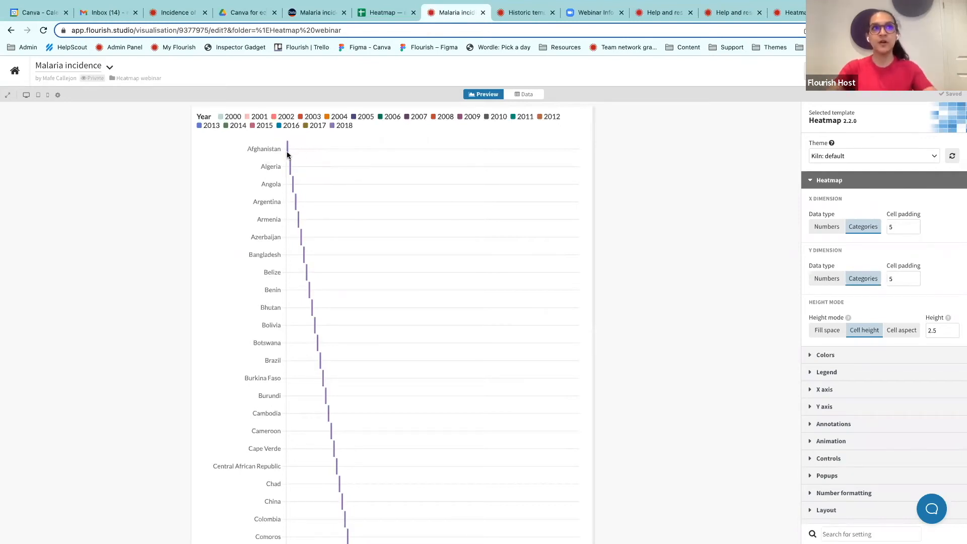
{"action": "scroll", "coordinate": [303, 224], "scroll_direction": "down", "scroll_amount": 5}
{"action": "scroll", "coordinate": [303, 224], "scroll_direction": "down", "scroll_amount": 5}
{"action": "scroll", "coordinate": [303, 223], "scroll_direction": "down", "scroll_amount": 5}
{"action": "scroll", "coordinate": [303, 224], "scroll_direction": "down", "scroll_amount": 5}
{"action": "scroll", "coordinate": [303, 223], "scroll_direction": "down", "scroll_amount": 3}
{"action": "scroll", "coordinate": [303, 223], "scroll_direction": "up", "scroll_amount": 3}
{"action": "scroll", "coordinate": [303, 223], "scroll_direction": "up", "scroll_amount": 10}
{"action": "scroll", "coordinate": [303, 224], "scroll_direction": "up", "scroll_amount": 8}
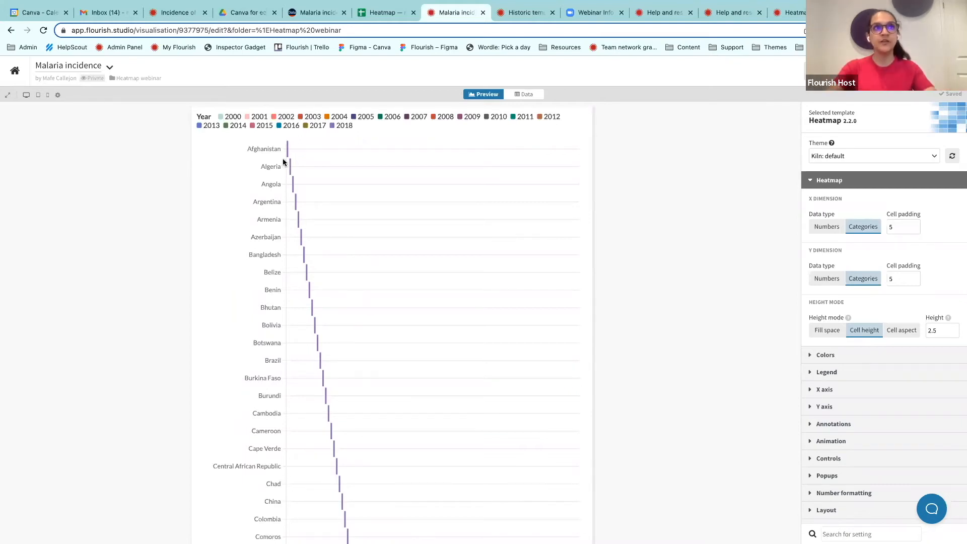
{"action": "scroll", "coordinate": [310, 214], "scroll_direction": "down", "scroll_amount": 2}
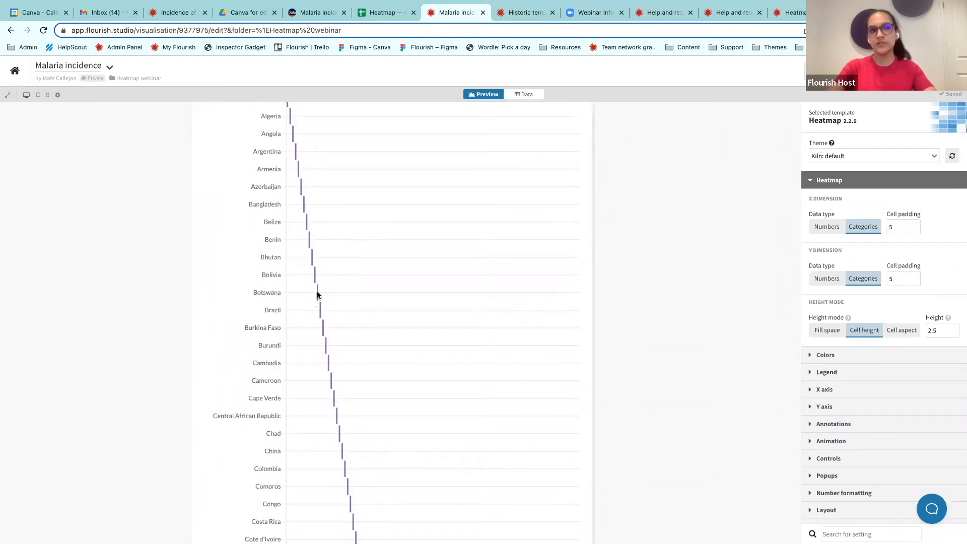
{"action": "scroll", "coordinate": [372, 203], "scroll_direction": "up", "scroll_amount": 2}
{"action": "scroll", "coordinate": [372, 203], "scroll_direction": "up", "scroll_amount": 1}
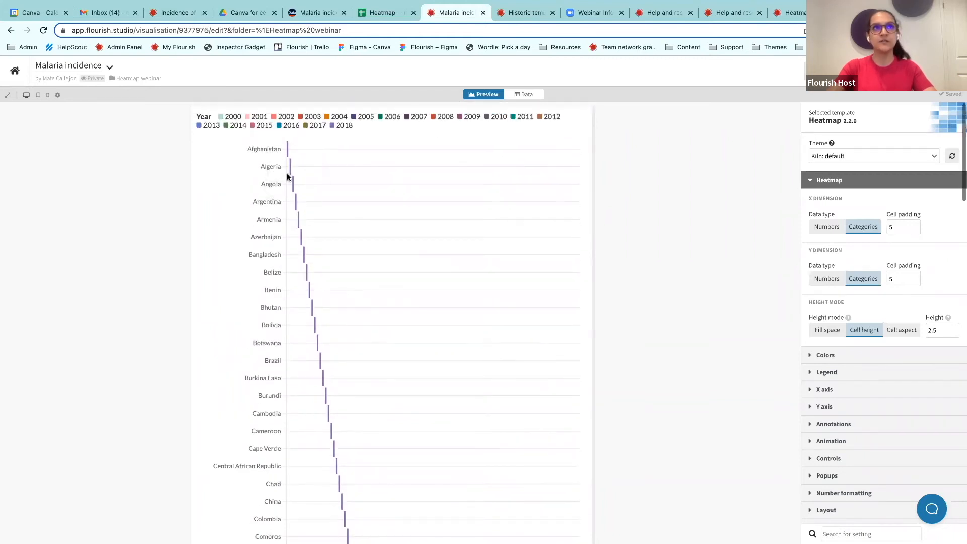
- Bind column C (Year) as X and column D (malaria incidence) as Value in the Data sheet
{"action": "left_click", "coordinate": [523, 94]}
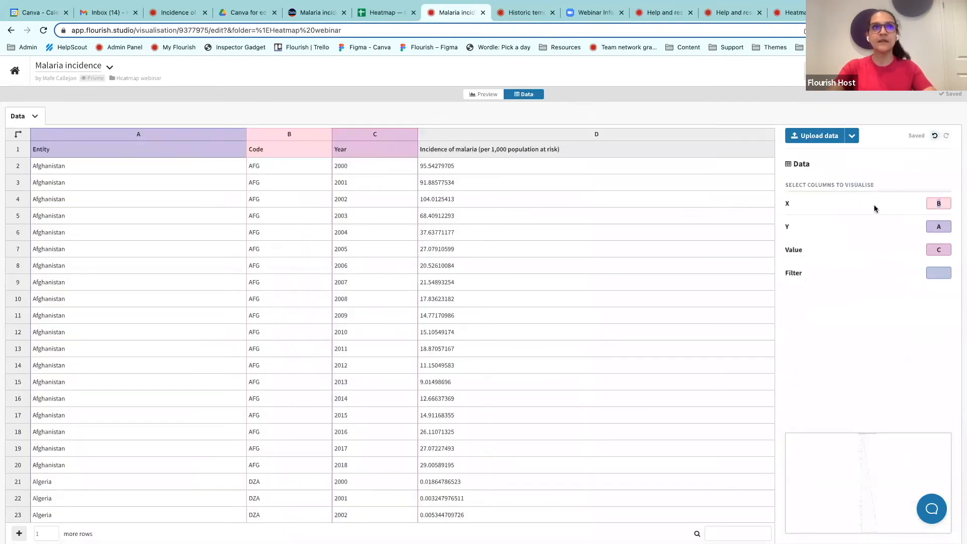
{"action": "type", "text": "C"}
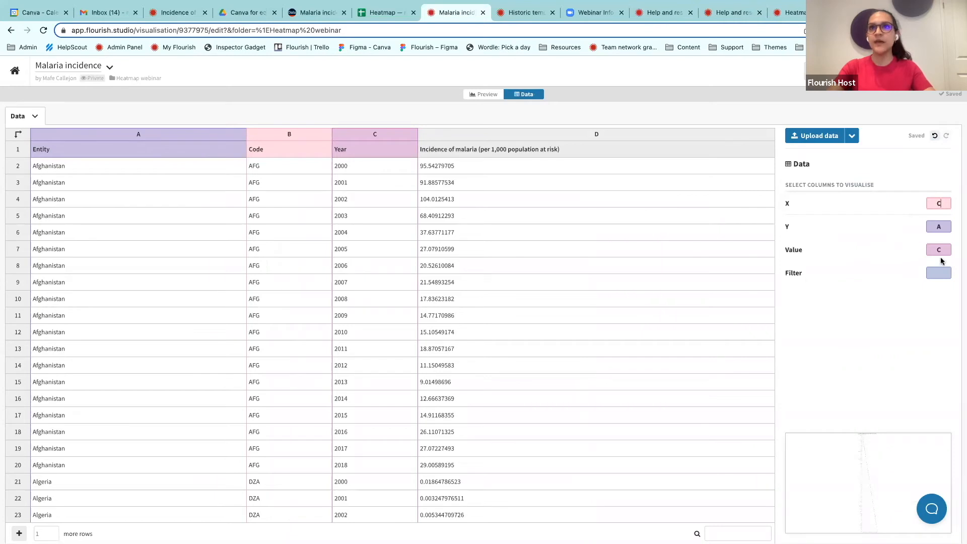
{"action": "left_click", "coordinate": [938, 250]}
{"action": "type", "text": "D"}
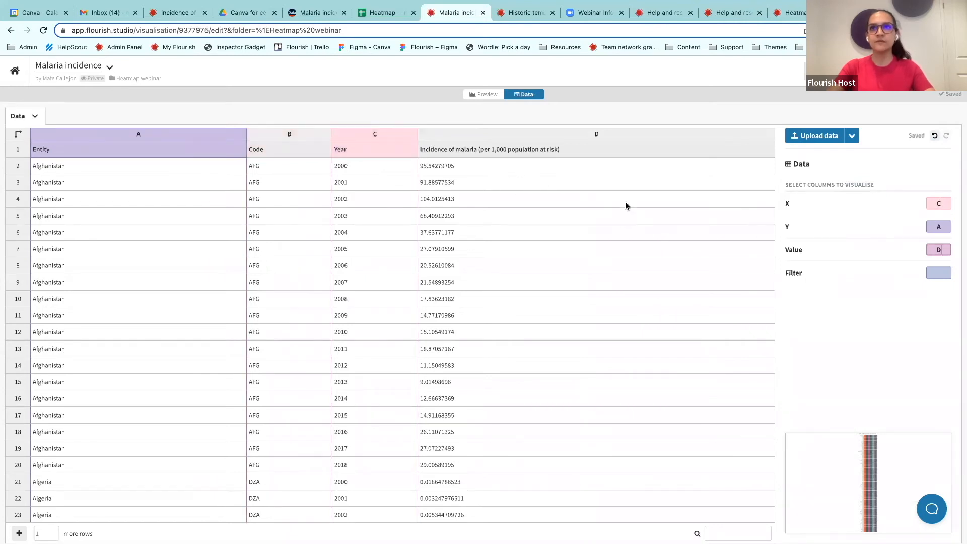
{"action": "left_click", "coordinate": [622, 195]}
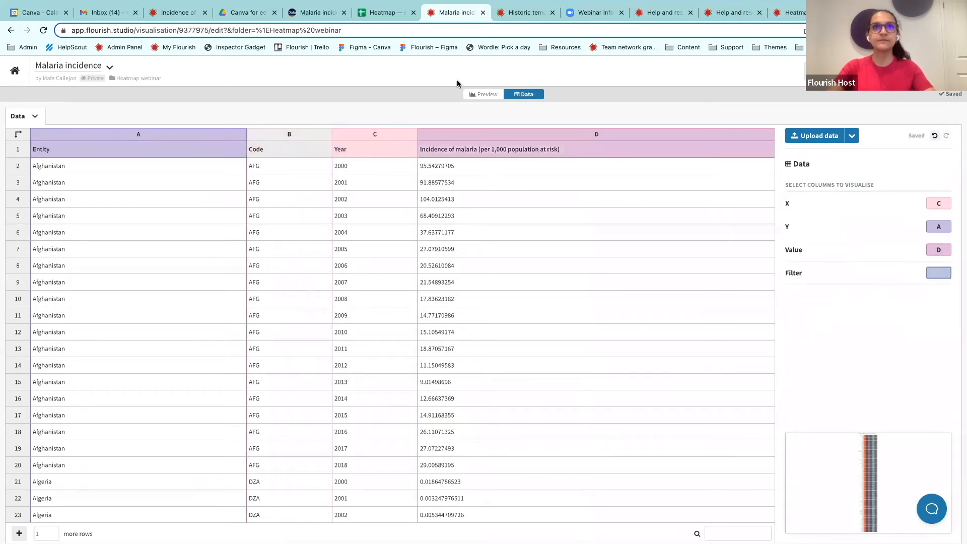
- Return to the Preview to see the heatmap of countries by year with its incidence legend
{"action": "left_click", "coordinate": [483, 93]}
{"action": "scroll", "coordinate": [437, 340], "scroll_direction": "down", "scroll_amount": 5}
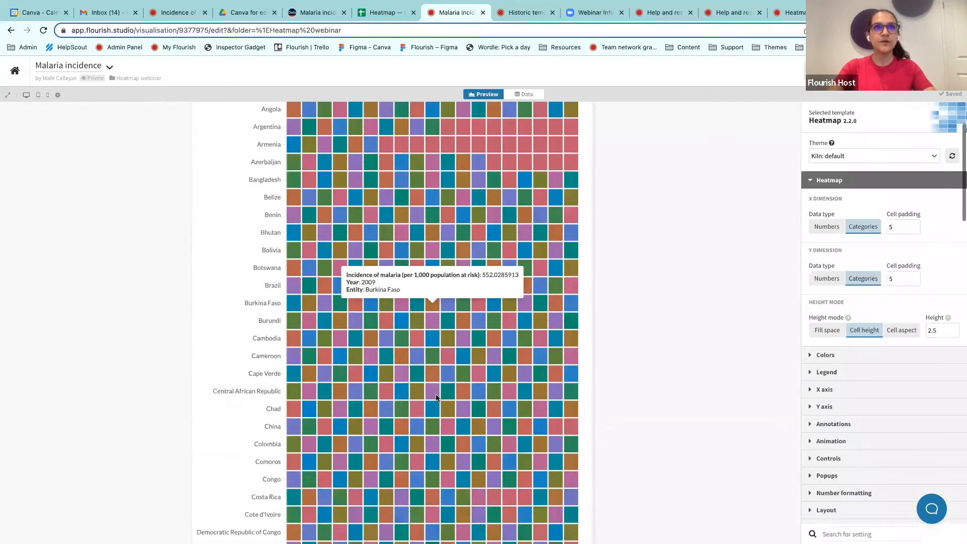
{"action": "scroll", "coordinate": [436, 377], "scroll_direction": "down", "scroll_amount": 5}
{"action": "scroll", "coordinate": [437, 395], "scroll_direction": "down", "scroll_amount": 3}
{"action": "scroll", "coordinate": [436, 396], "scroll_direction": "up", "scroll_amount": 5}
{"action": "scroll", "coordinate": [437, 378], "scroll_direction": "up", "scroll_amount": 5}
{"action": "scroll", "coordinate": [437, 340], "scroll_direction": "up", "scroll_amount": 3}
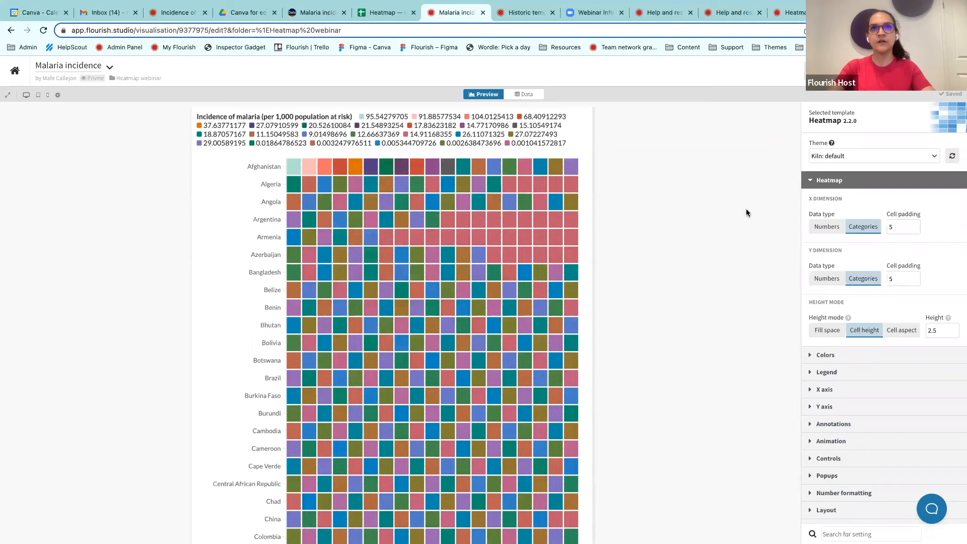
{"action": "scroll", "coordinate": [822, 225], "scroll_direction": "down", "scroll_amount": 1}
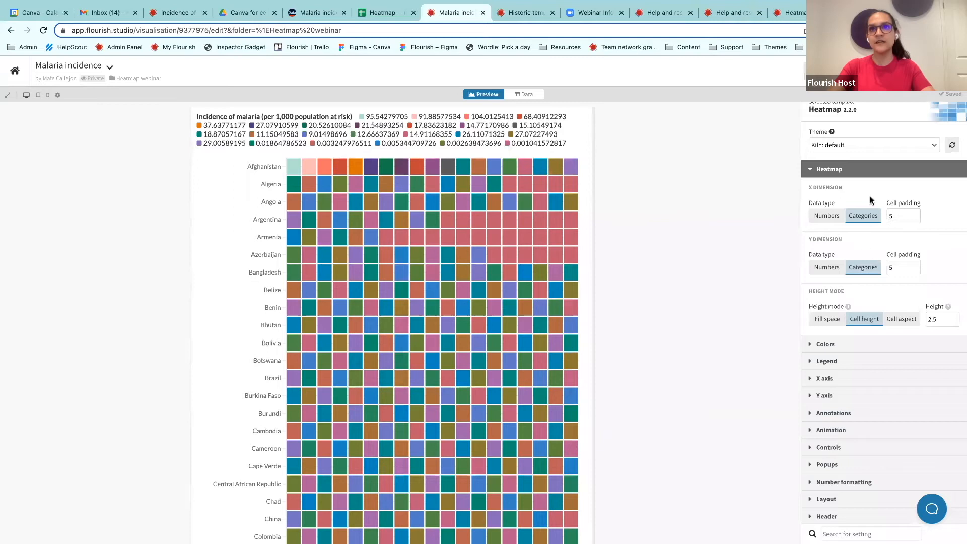
- Set the heatmap's cell padding to 0 on both the X and Y dimensions
{"action": "left_click", "coordinate": [892, 217]}
{"action": "mouse_move", "coordinate": [563, 179]}
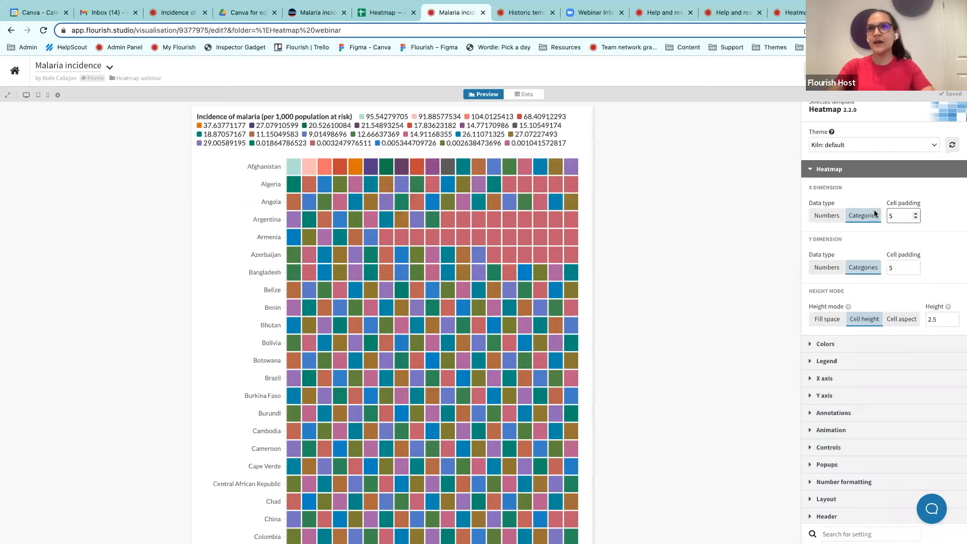
{"action": "double_click", "coordinate": [892, 216]}
{"action": "type", "text": "1"}
{"action": "double_click", "coordinate": [892, 269]}
{"action": "type", "text": "1"}
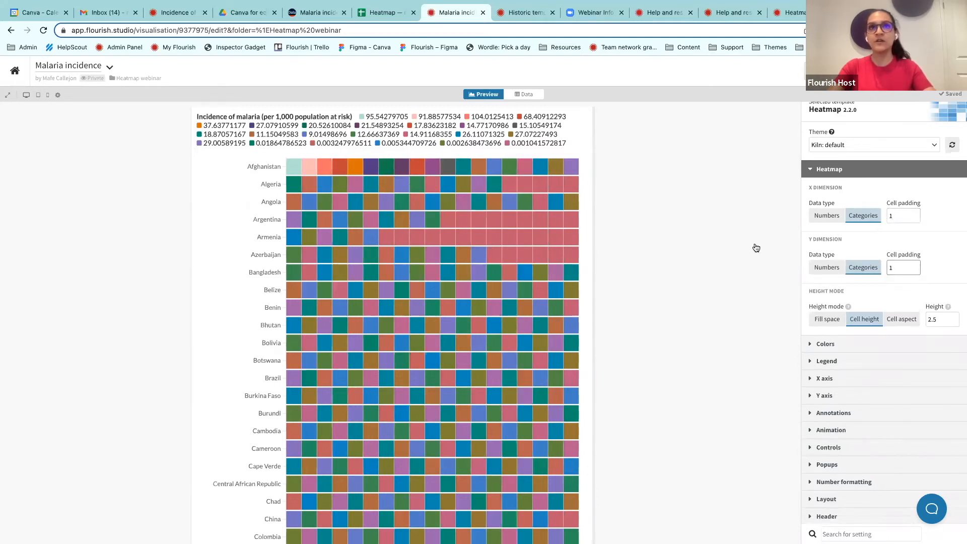
{"action": "left_click", "coordinate": [757, 249]}
{"action": "mouse_move", "coordinate": [571, 307]}
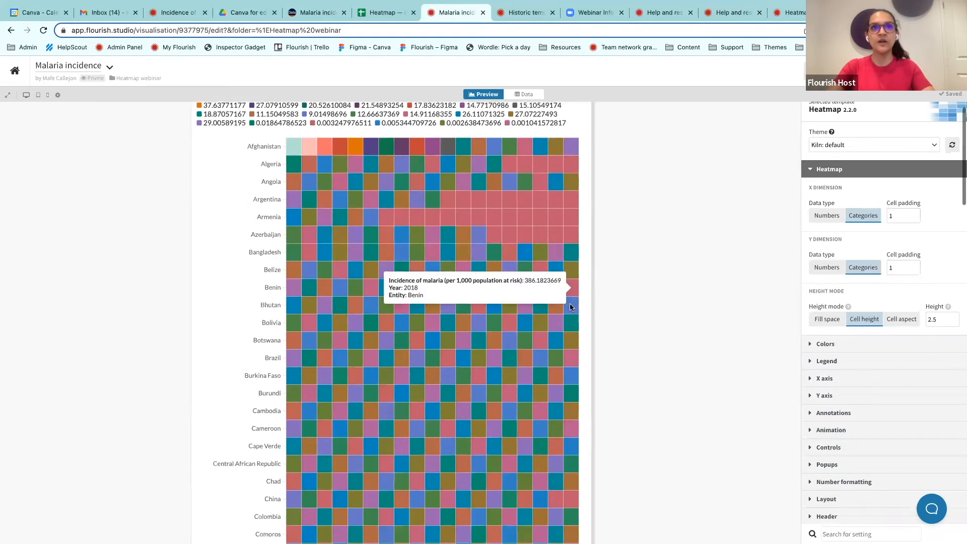
{"action": "scroll", "coordinate": [570, 307], "scroll_direction": "down", "scroll_amount": 2}
{"action": "scroll", "coordinate": [570, 306], "scroll_direction": "up", "scroll_amount": 2}
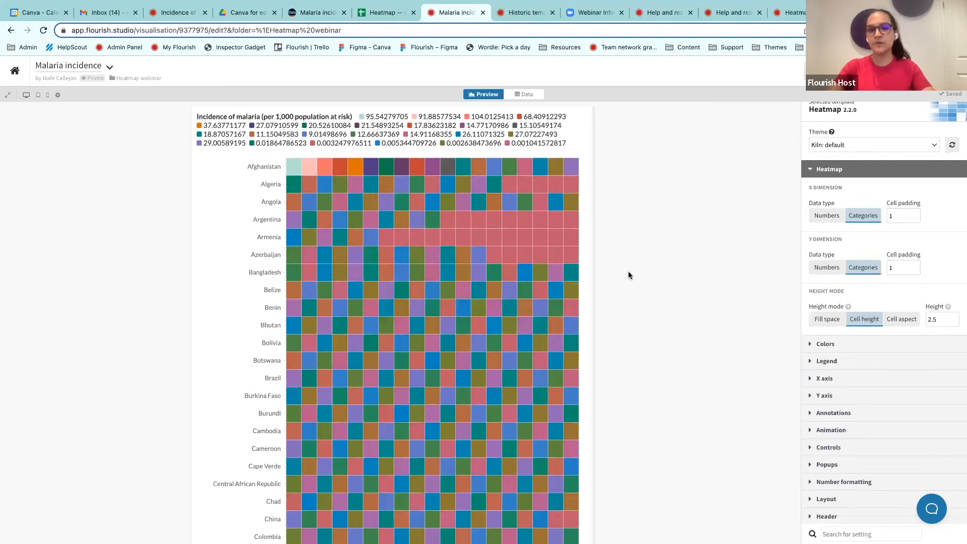
{"action": "left_click", "coordinate": [892, 216]}
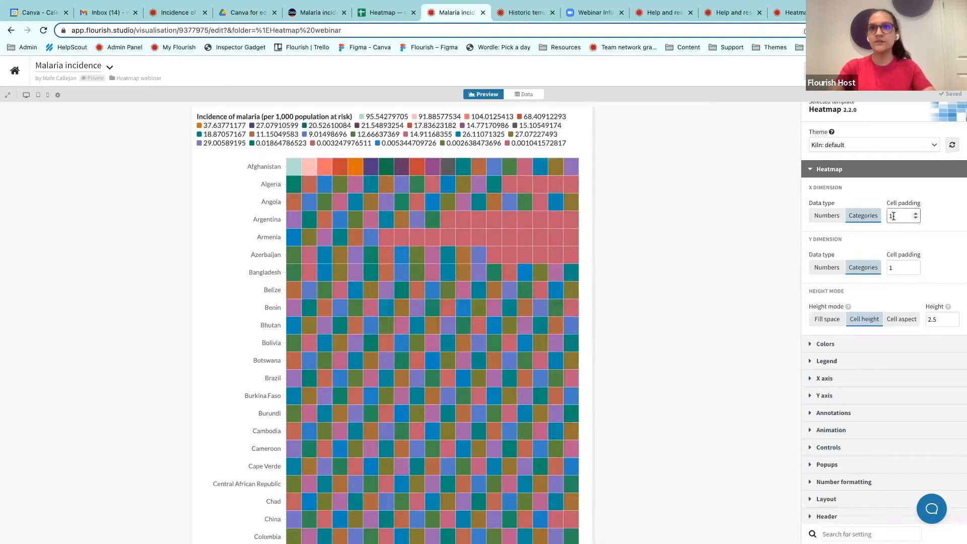
{"action": "type", "text": "0"}
{"action": "double_click", "coordinate": [895, 267]}
{"action": "type", "text": "0"}
{"action": "mouse_move", "coordinate": [528, 324]}
{"action": "scroll", "coordinate": [694, 298], "scroll_direction": "down", "scroll_amount": 3}
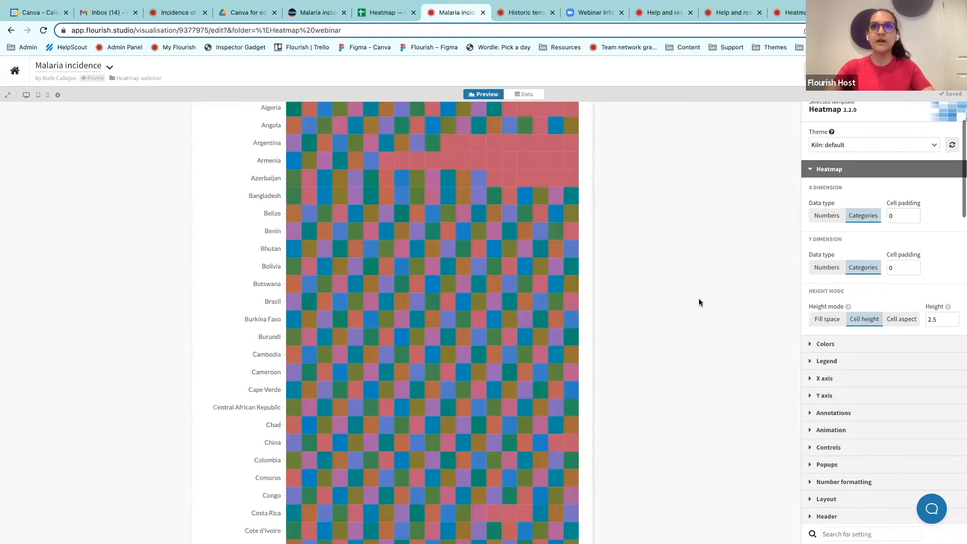
{"action": "scroll", "coordinate": [642, 319], "scroll_direction": "up", "scroll_amount": 3}
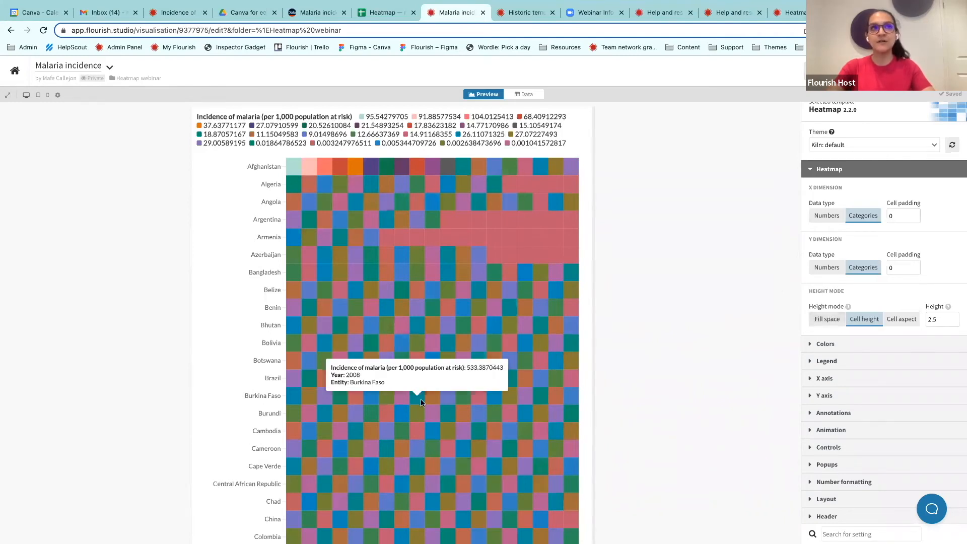
{"action": "scroll", "coordinate": [421, 403], "scroll_direction": "down", "scroll_amount": 3}
{"action": "scroll", "coordinate": [421, 403], "scroll_direction": "down", "scroll_amount": 3}
{"action": "scroll", "coordinate": [421, 403], "scroll_direction": "down", "scroll_amount": 2}
{"action": "scroll", "coordinate": [421, 402], "scroll_direction": "down", "scroll_amount": 2}
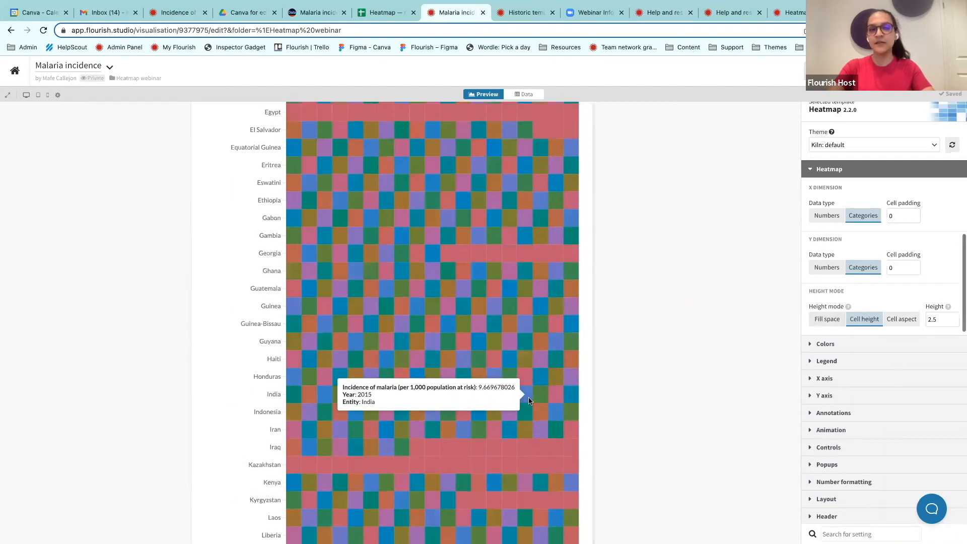
{"action": "scroll", "coordinate": [529, 401], "scroll_direction": "up", "scroll_amount": 2}
{"action": "scroll", "coordinate": [528, 401], "scroll_direction": "up", "scroll_amount": 3}
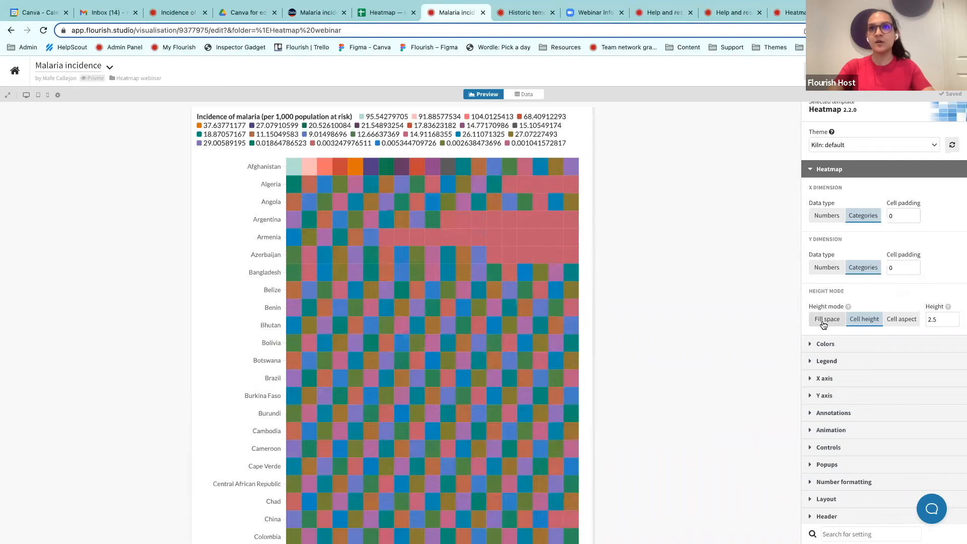
- Set Height mode to Fill space and resize the preview to 800 px tall
{"action": "left_click", "coordinate": [825, 319]}
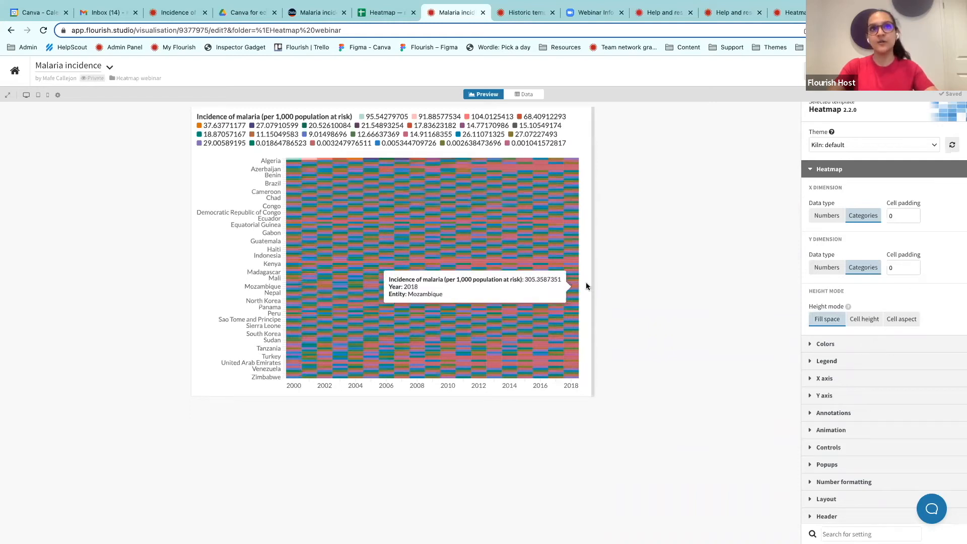
{"action": "left_click_drag", "start_coordinate": [593, 285], "coordinate": [742, 279]}
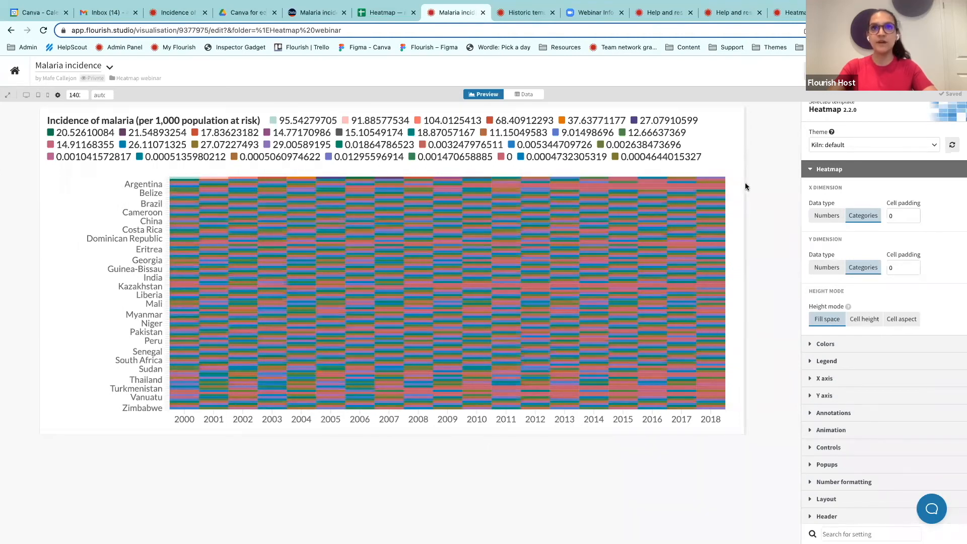
{"action": "mouse_move", "coordinate": [744, 189]}
{"action": "left_mouse_down"}
{"action": "mouse_move", "coordinate": [649, 197]}
{"action": "mouse_move", "coordinate": [707, 200]}
{"action": "left_mouse_up"}
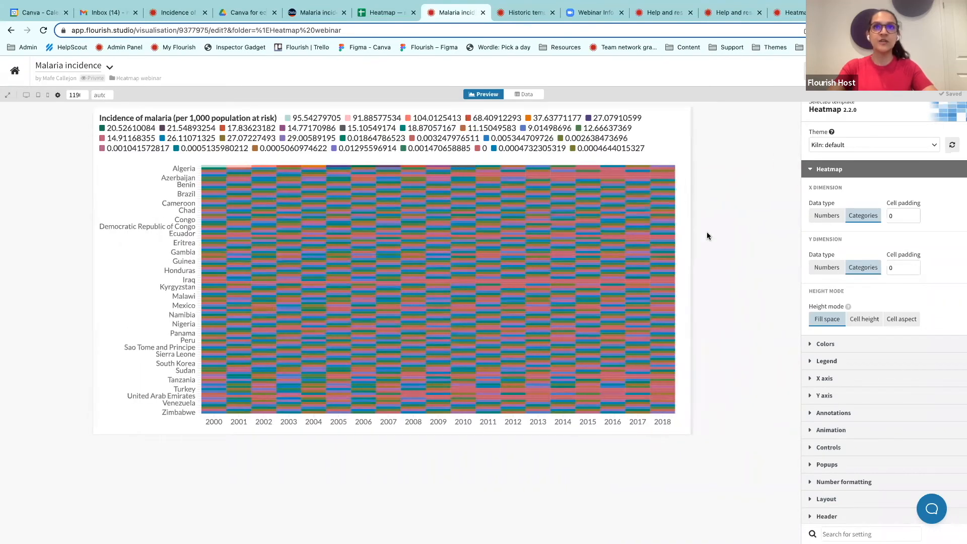
{"action": "left_click", "coordinate": [101, 95]}
{"action": "type", "text": "800"}
{"action": "key", "text": "Return"}
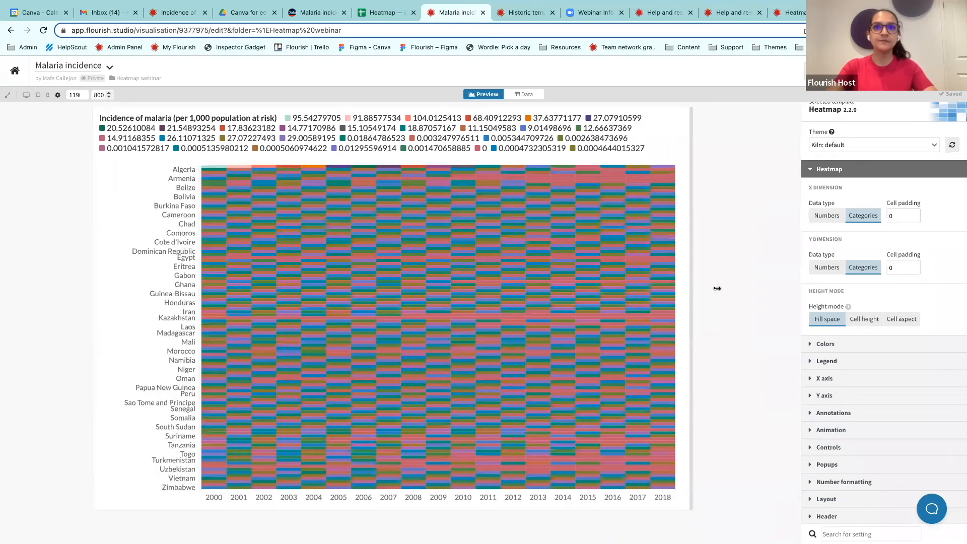
{"action": "left_click_drag", "start_coordinate": [715, 287], "coordinate": [723, 267]}
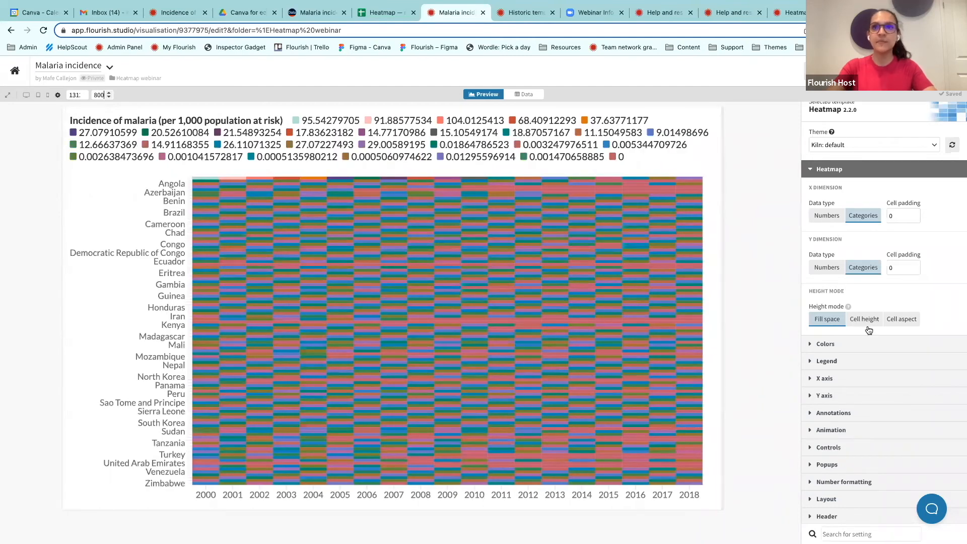
- Try Cell aspect height mode with aspect 2 in a narrower portrait preview
{"action": "left_click", "coordinate": [900, 319]}
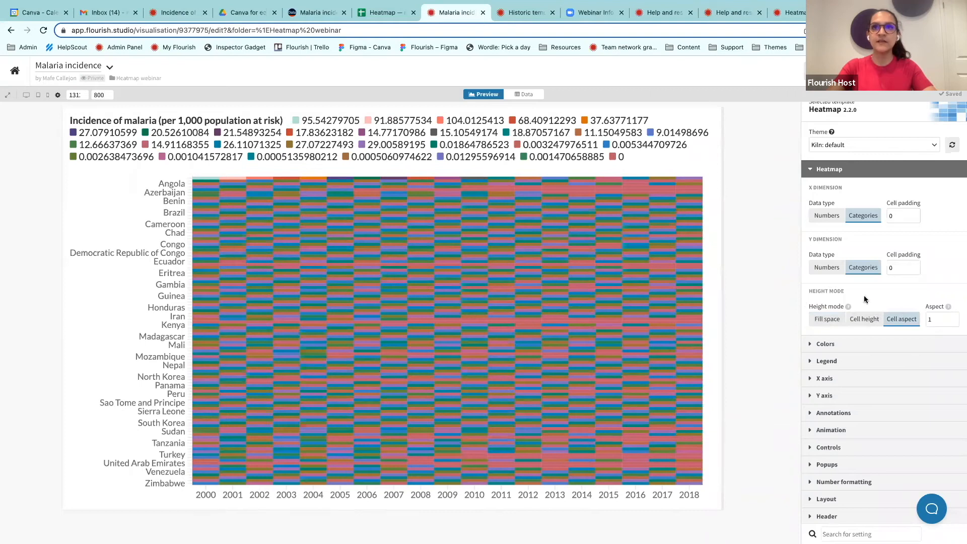
{"action": "left_click", "coordinate": [929, 318]}
{"action": "type", "text": "2"}
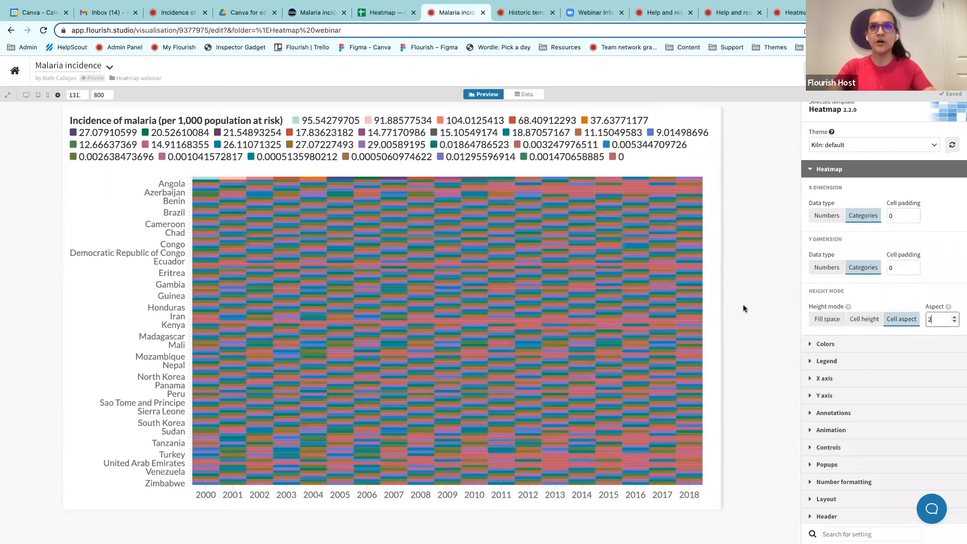
{"action": "left_click", "coordinate": [744, 302]}
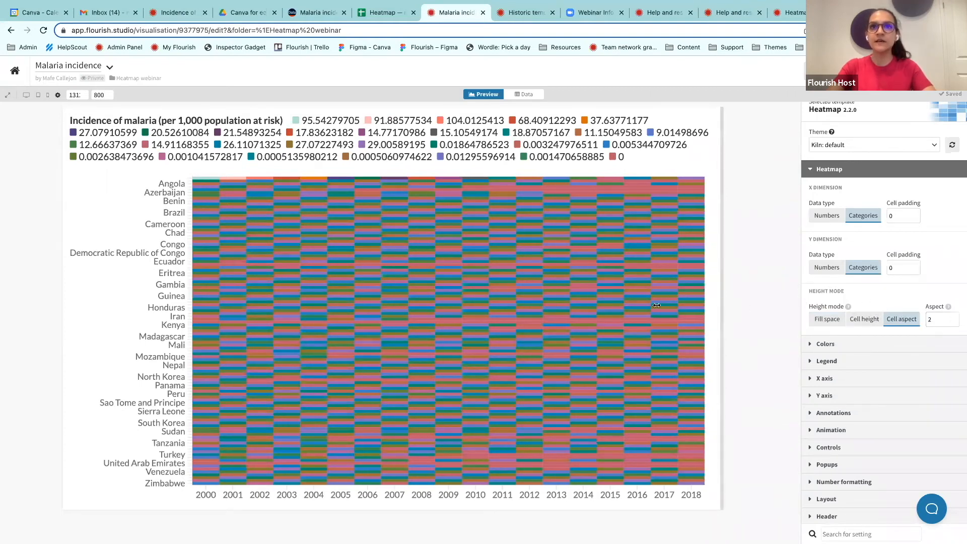
{"action": "left_click_drag", "start_coordinate": [657, 305], "coordinate": [597, 304]}
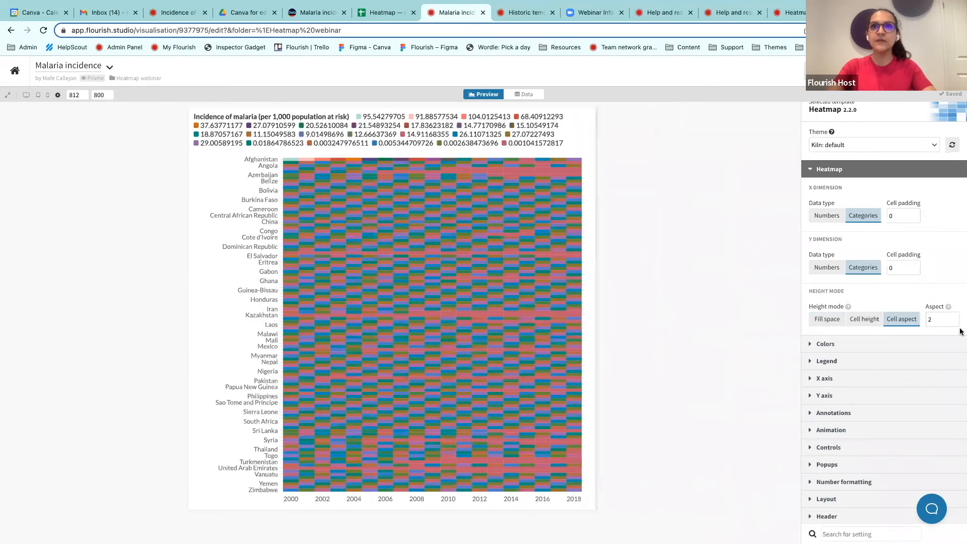
- Switch to Cell height mode with a height of 5 and reload the preview
{"action": "left_click", "coordinate": [864, 318]}
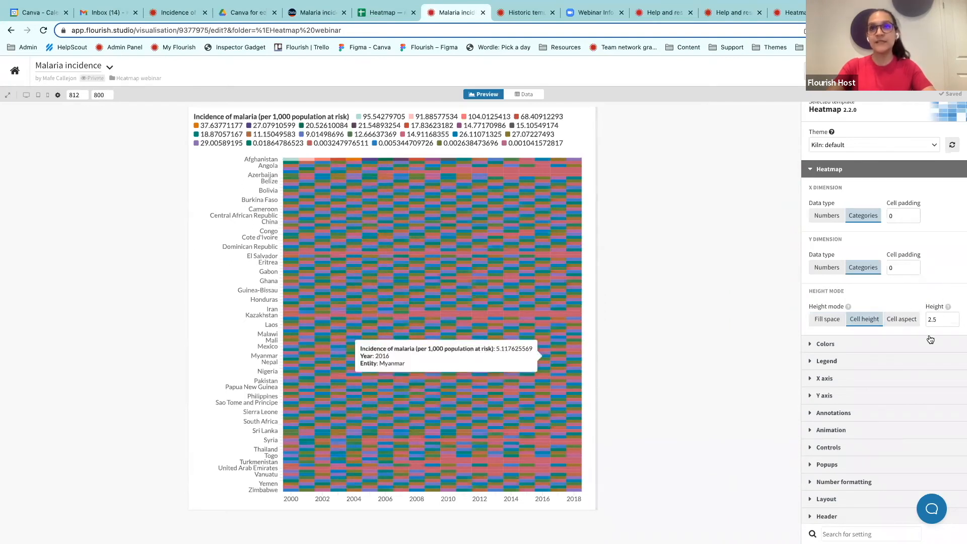
{"action": "double_click", "coordinate": [936, 319]}
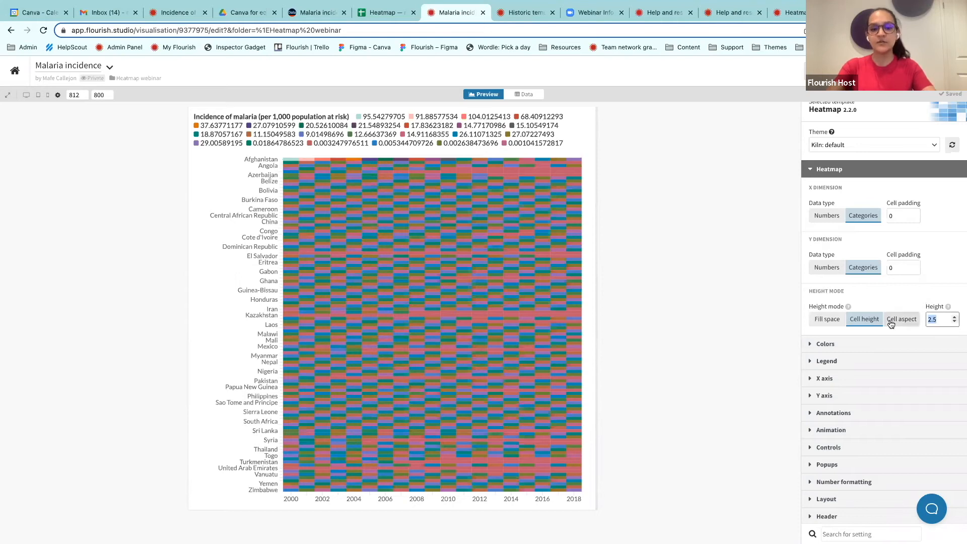
{"action": "type", "text": "5"}
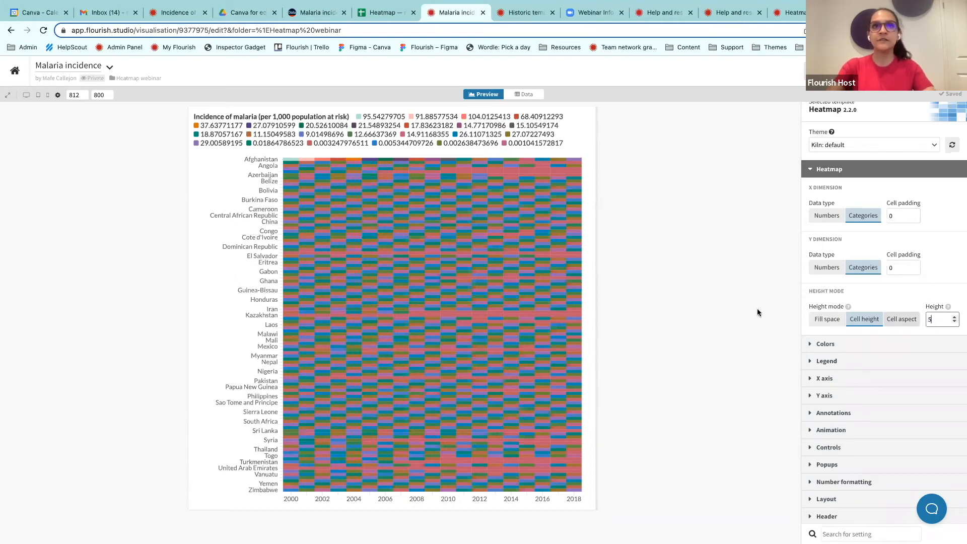
{"action": "left_click", "coordinate": [757, 308]}
{"action": "mouse_move", "coordinate": [596, 307]}
{"action": "left_mouse_down"}
{"action": "mouse_move", "coordinate": [535, 308]}
{"action": "mouse_move", "coordinate": [590, 308]}
{"action": "left_mouse_up"}
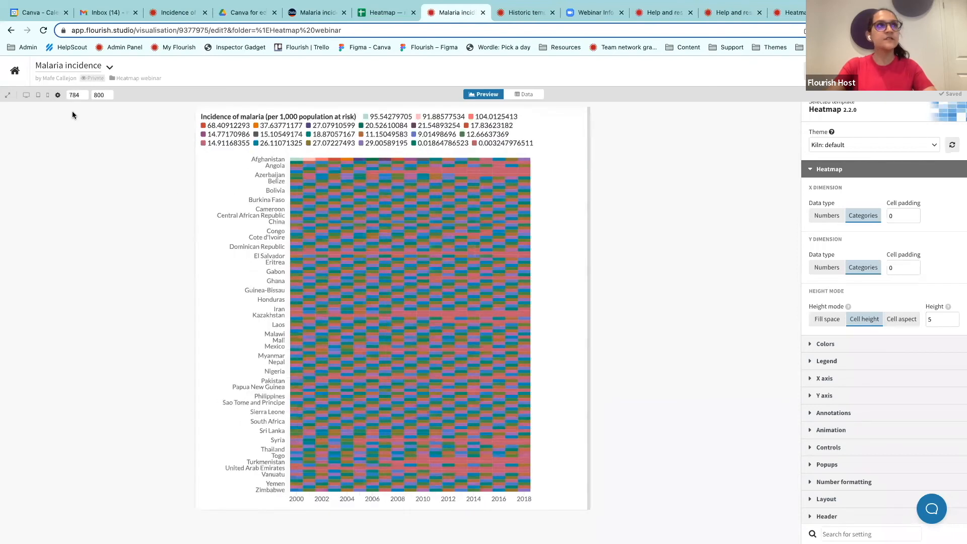
{"action": "left_click", "coordinate": [44, 30]}
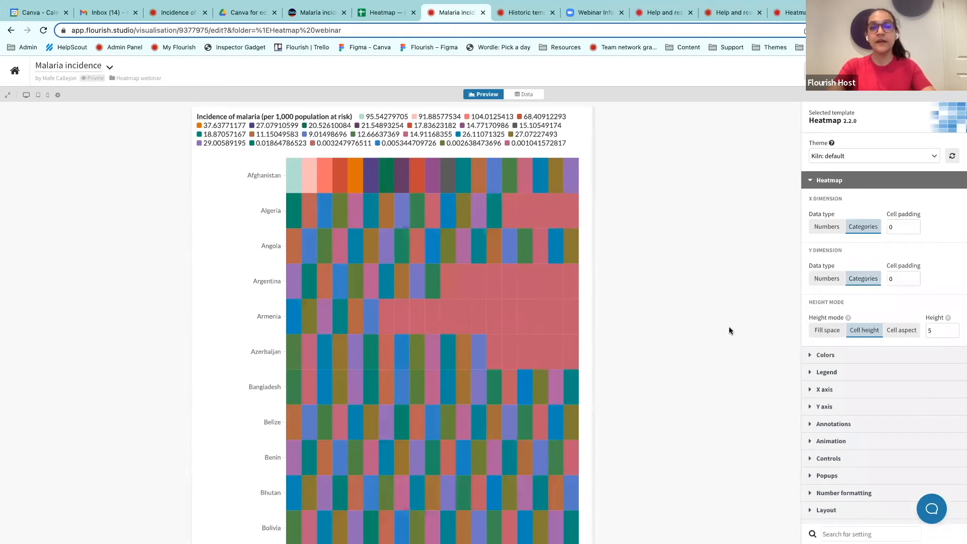
- Try a cell height of 0.5 in a wider preview, then switch to Cell aspect mode at 2
{"action": "left_click", "coordinate": [931, 329]}
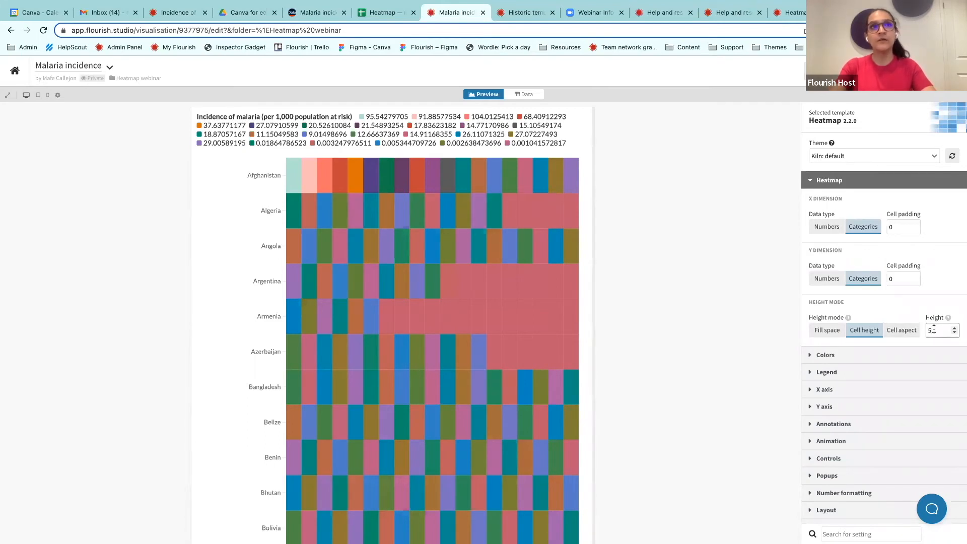
{"action": "scroll", "coordinate": [499, 377], "scroll_direction": "down", "scroll_amount": 5}
{"action": "scroll", "coordinate": [500, 377], "scroll_direction": "down", "scroll_amount": 5}
{"action": "scroll", "coordinate": [499, 382], "scroll_direction": "down", "scroll_amount": 5}
{"action": "scroll", "coordinate": [499, 382], "scroll_direction": "down", "scroll_amount": 5}
{"action": "scroll", "coordinate": [499, 382], "scroll_direction": "down", "scroll_amount": 1}
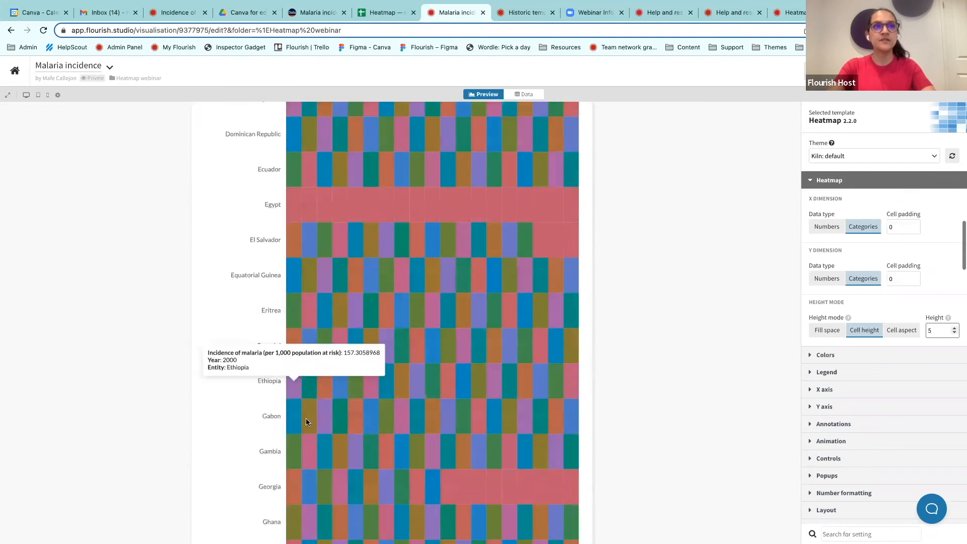
{"action": "scroll", "coordinate": [306, 422], "scroll_direction": "up", "scroll_amount": 5}
{"action": "scroll", "coordinate": [306, 422], "scroll_direction": "up", "scroll_amount": 5}
{"action": "scroll", "coordinate": [306, 422], "scroll_direction": "up", "scroll_amount": 5}
{"action": "scroll", "coordinate": [306, 422], "scroll_direction": "up", "scroll_amount": 3}
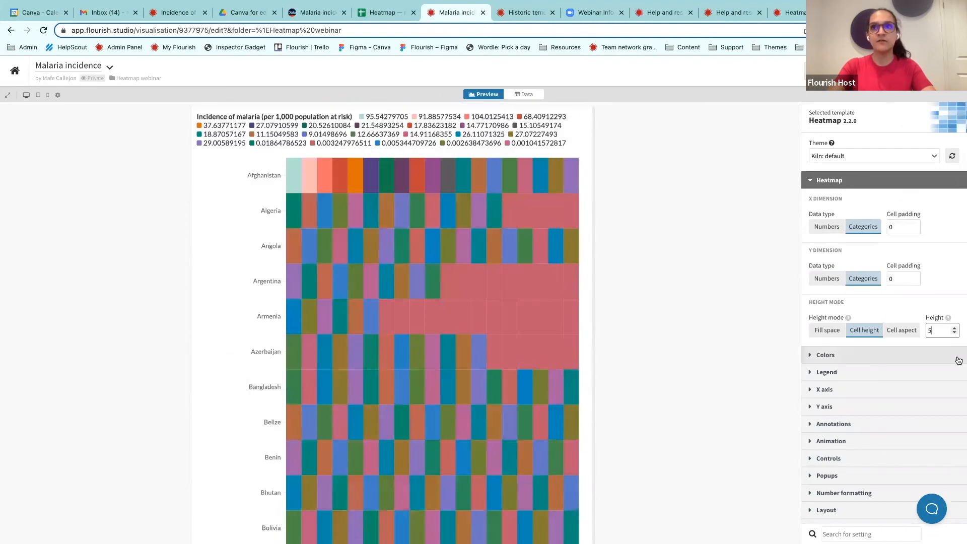
{"action": "type", "text": "0.5"}
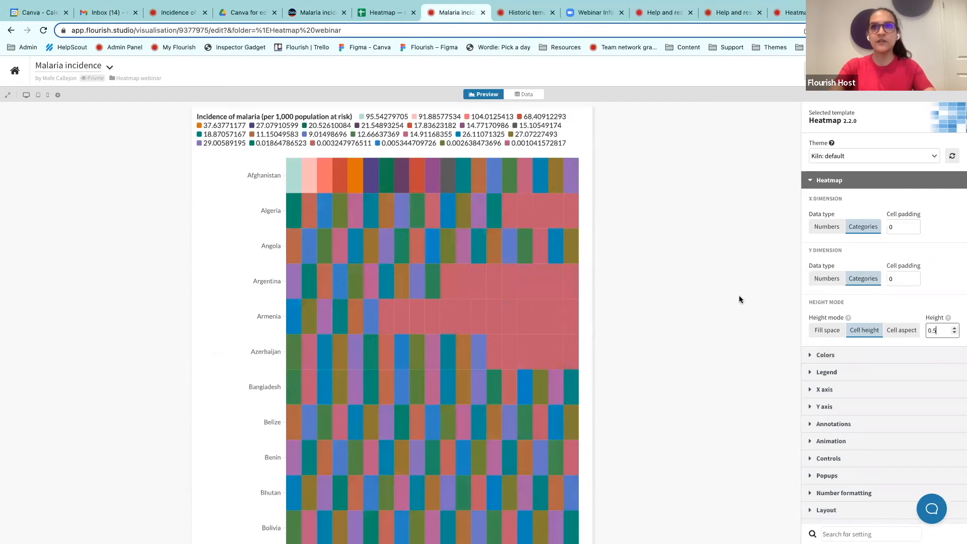
{"action": "key", "text": "Return"}
{"action": "scroll", "coordinate": [547, 344], "scroll_direction": "down", "scroll_amount": 1}
{"action": "mouse_move", "coordinate": [589, 360]}
{"action": "left_mouse_down"}
{"action": "mouse_move", "coordinate": [691, 362]}
{"action": "mouse_move", "coordinate": [669, 363]}
{"action": "left_mouse_up"}
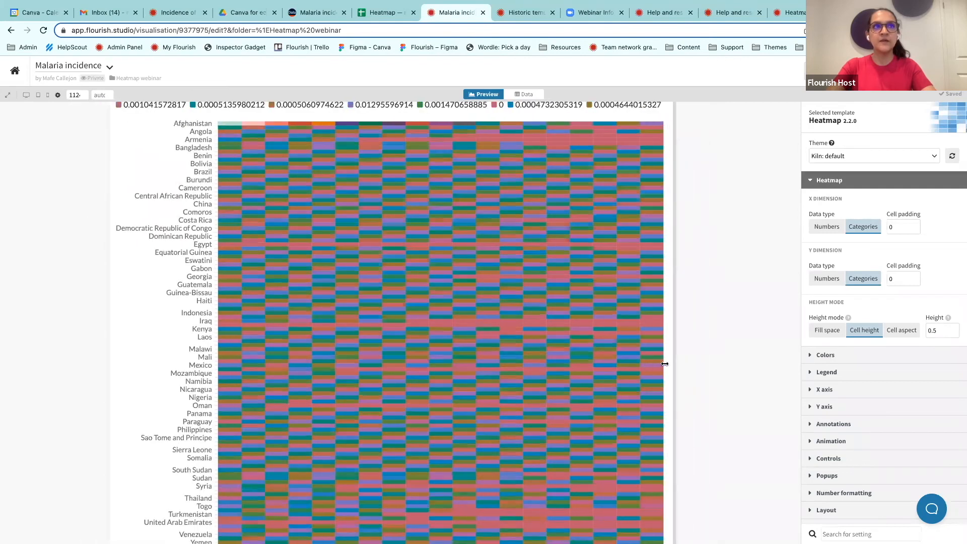
{"action": "scroll", "coordinate": [542, 374], "scroll_direction": "up", "scroll_amount": 1}
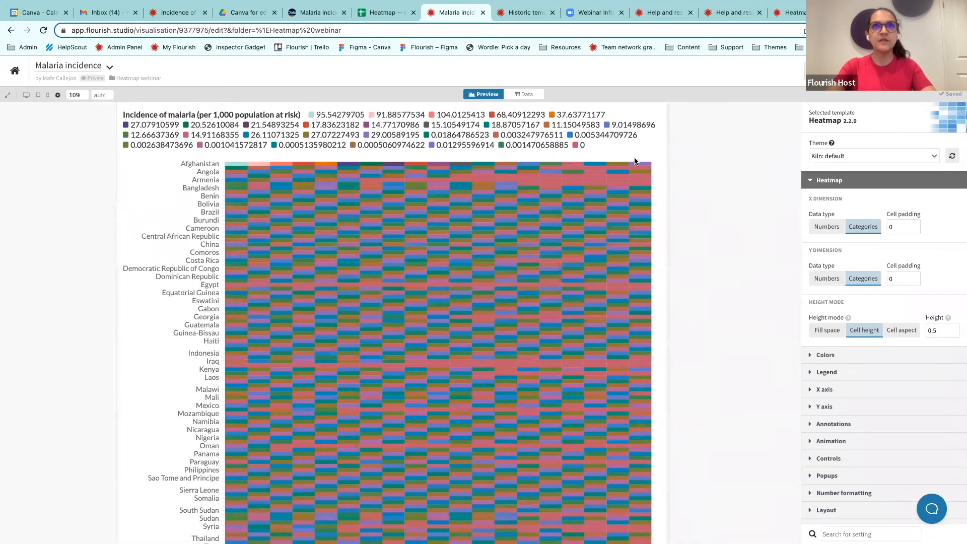
{"action": "left_click", "coordinate": [901, 330]}
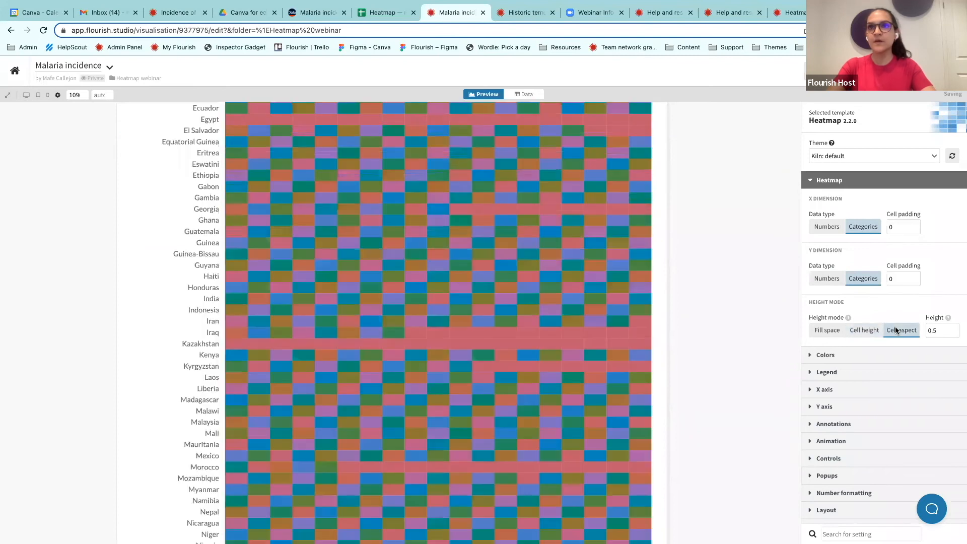
{"action": "scroll", "coordinate": [517, 363], "scroll_direction": "up", "scroll_amount": 5}
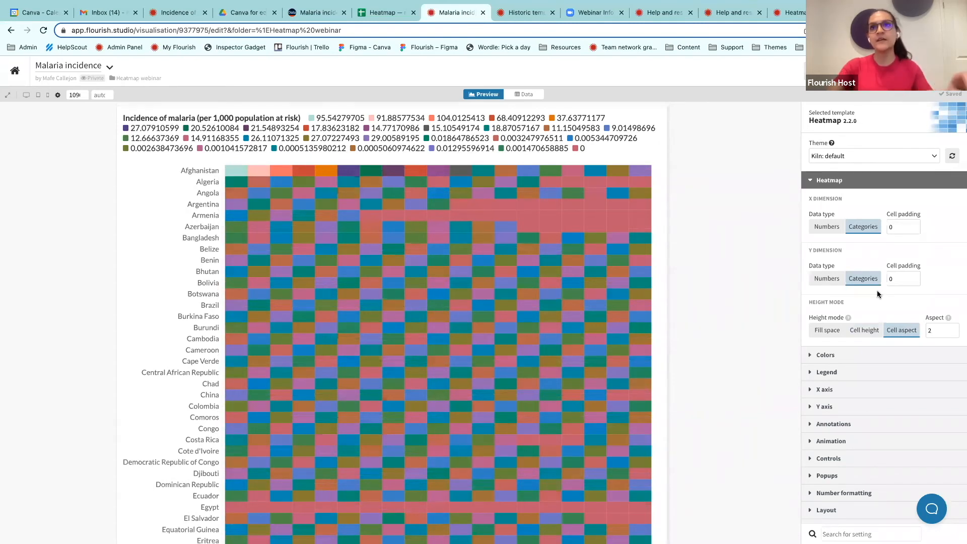
- Try cell aspect ratios of 1 and 5 while resizing the preview around 806 px wide
{"action": "left_click", "coordinate": [941, 330]}
{"action": "type", "text": "1"}
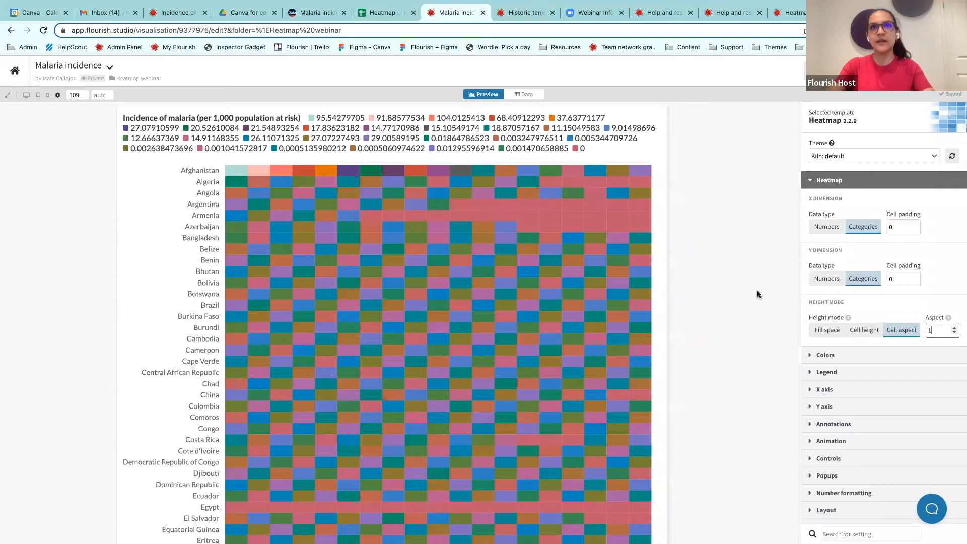
{"action": "left_click", "coordinate": [678, 297]}
{"action": "left_click_drag", "start_coordinate": [666, 302], "coordinate": [590, 302]}
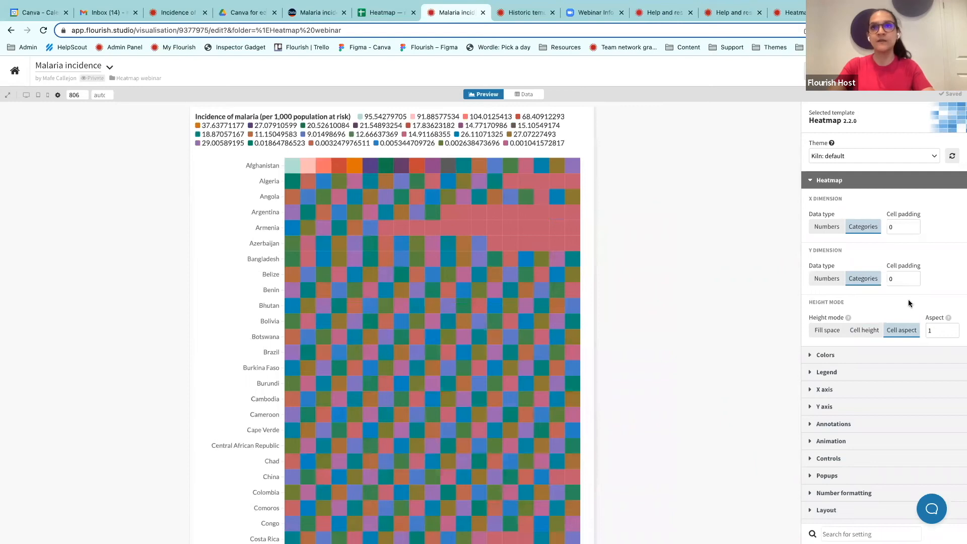
{"action": "left_click", "coordinate": [939, 329]}
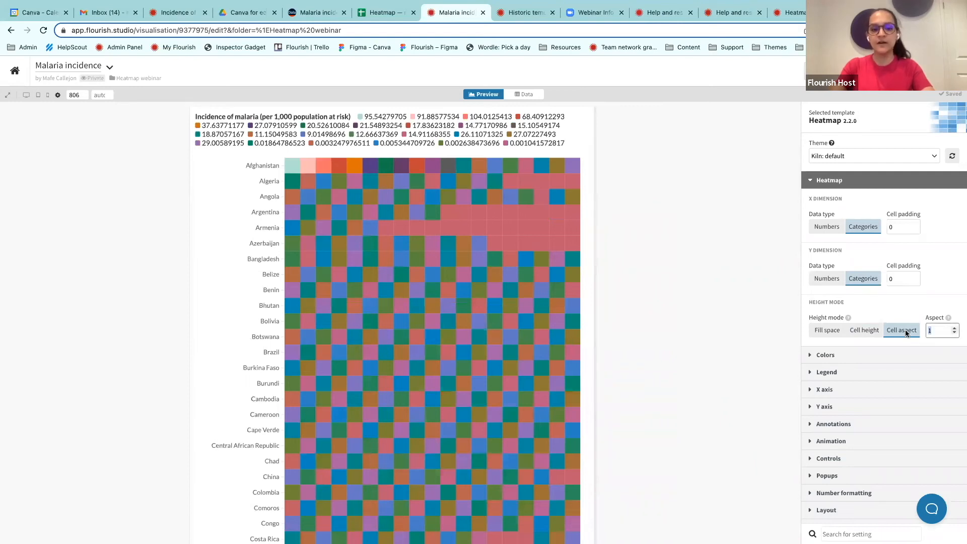
{"action": "type", "text": "5"}
{"action": "key", "text": "Return"}
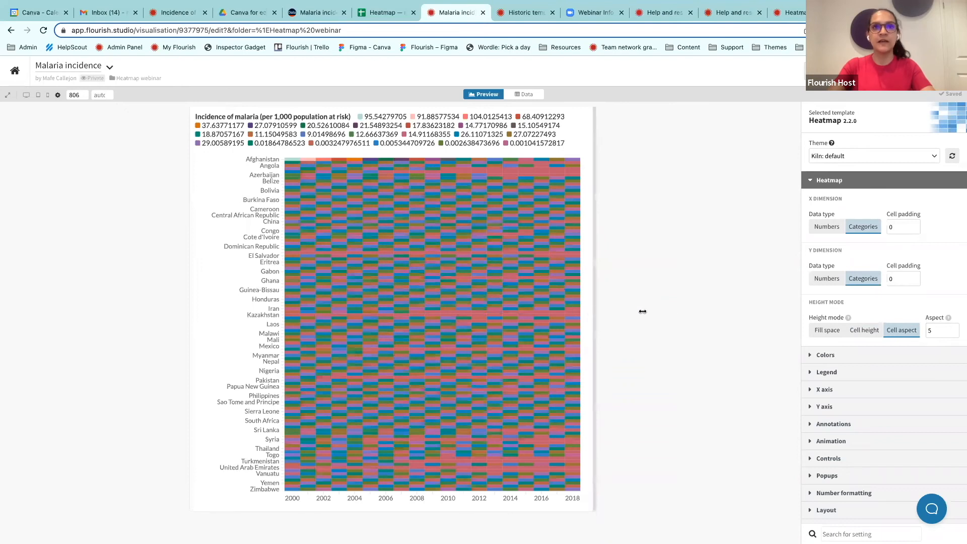
{"action": "mouse_move", "coordinate": [593, 314]}
{"action": "left_mouse_down"}
{"action": "mouse_move", "coordinate": [600, 303]}
{"action": "mouse_move", "coordinate": [590, 310]}
{"action": "left_mouse_up"}
- Set Height mode back to Fill space and widen the preview considerably
{"action": "left_click", "coordinate": [826, 330]}
{"action": "left_click_drag", "start_coordinate": [600, 320], "coordinate": [710, 320]}
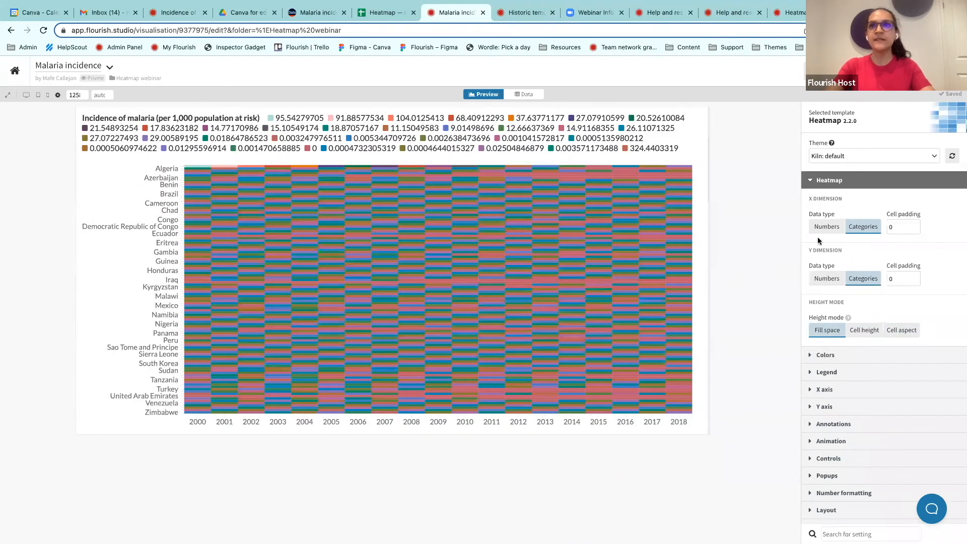
- In the Colors settings, set the scale type to Numeric for a 0–800 blue gradient
{"action": "left_click", "coordinate": [829, 184]}
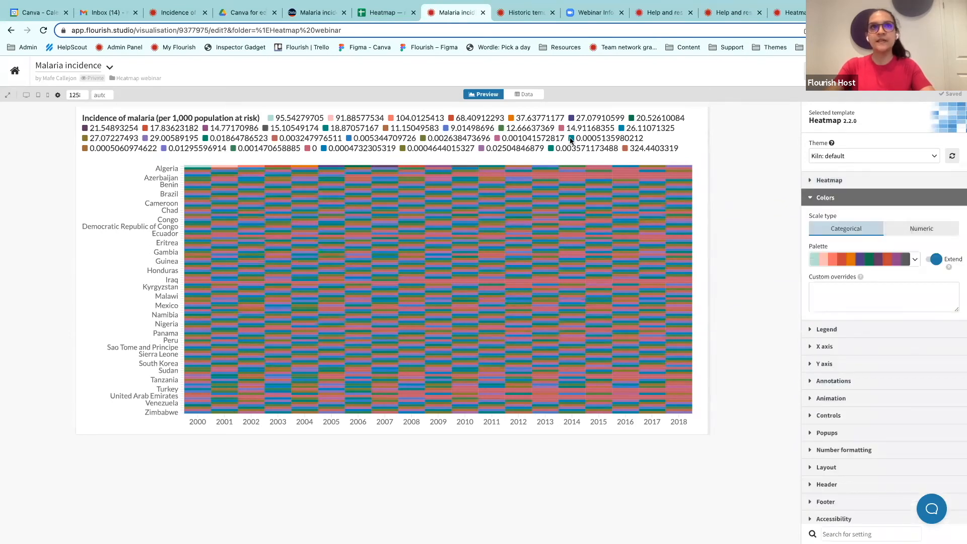
{"action": "left_click", "coordinate": [920, 229]}
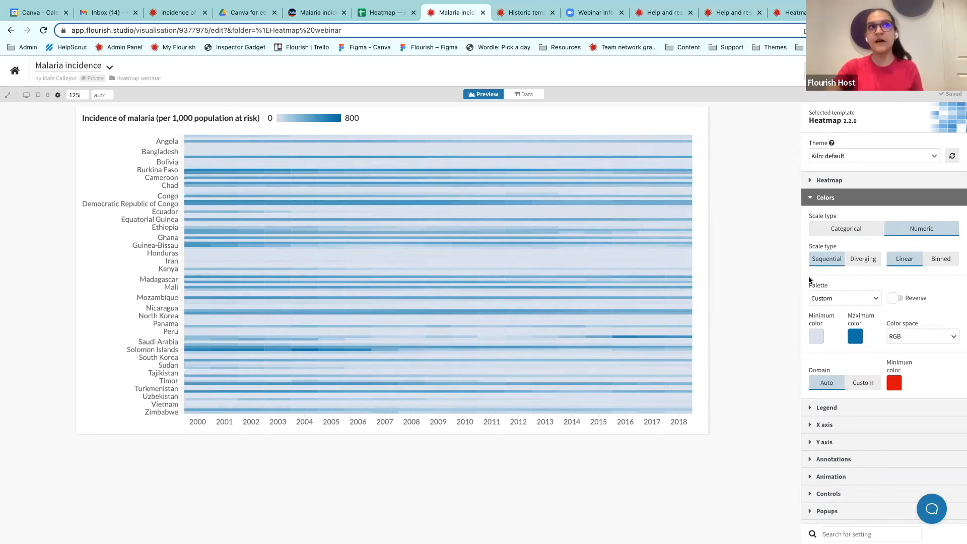
- Choose the Reds palette, toggling Reverse and Diverging before settling on sequential reds
{"action": "left_click", "coordinate": [876, 297]}
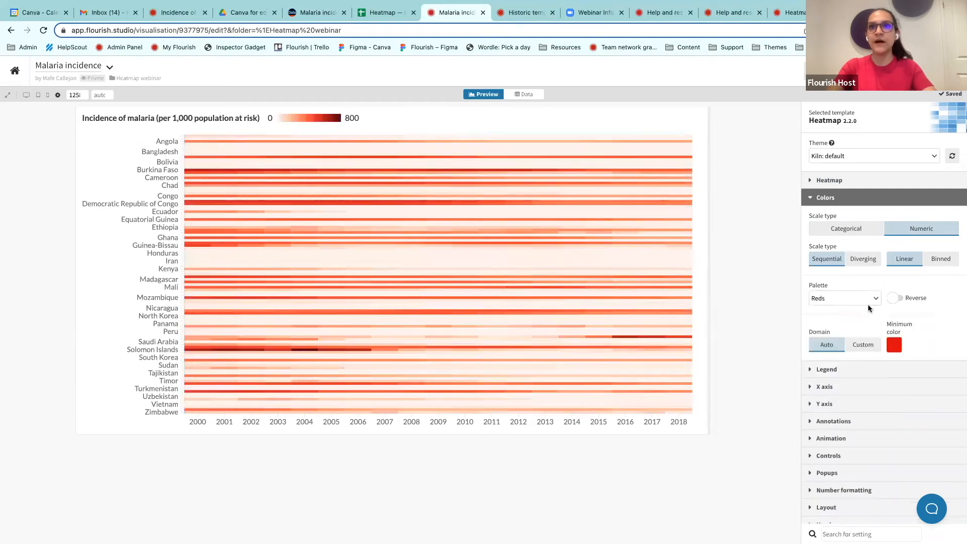
{"action": "left_click", "coordinate": [875, 298]}
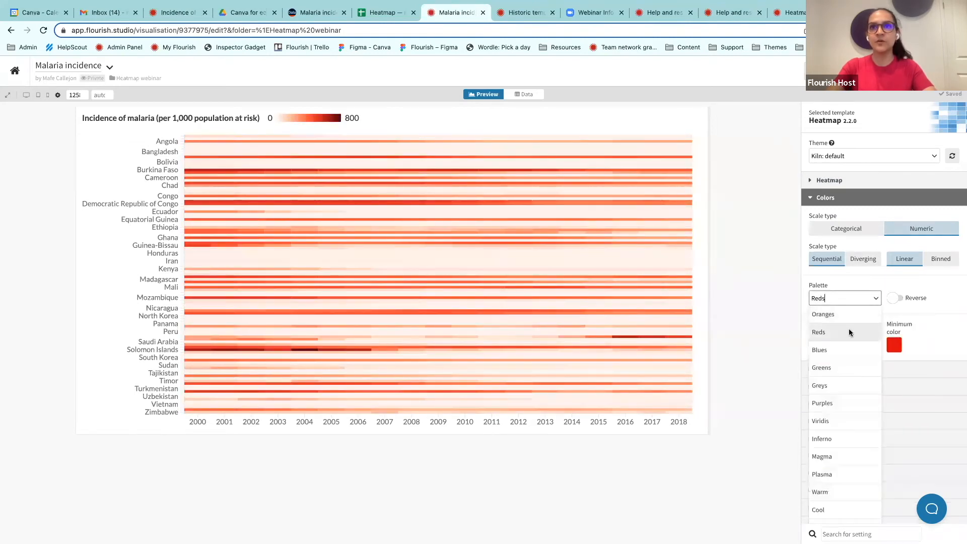
{"action": "left_click", "coordinate": [780, 305]}
{"action": "left_click", "coordinate": [893, 300]}
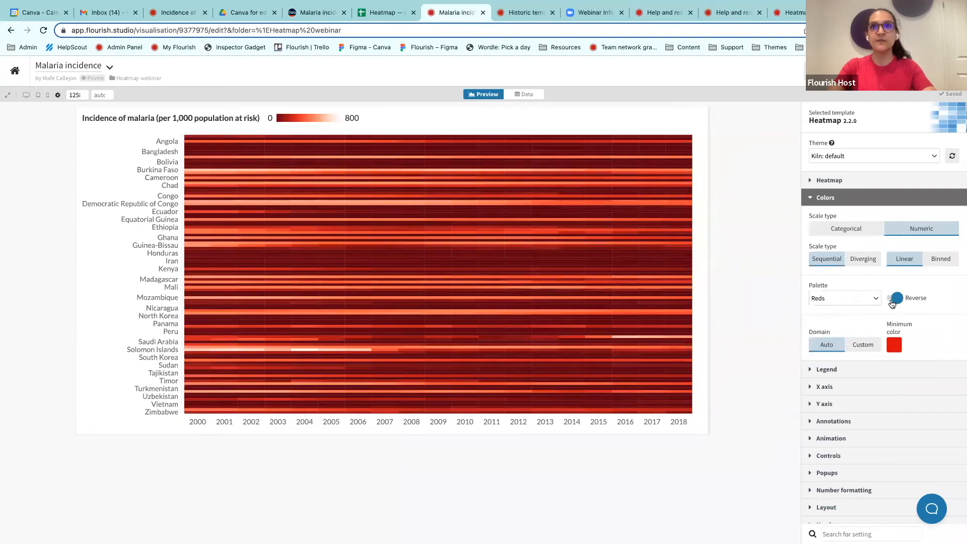
{"action": "left_click", "coordinate": [893, 300]}
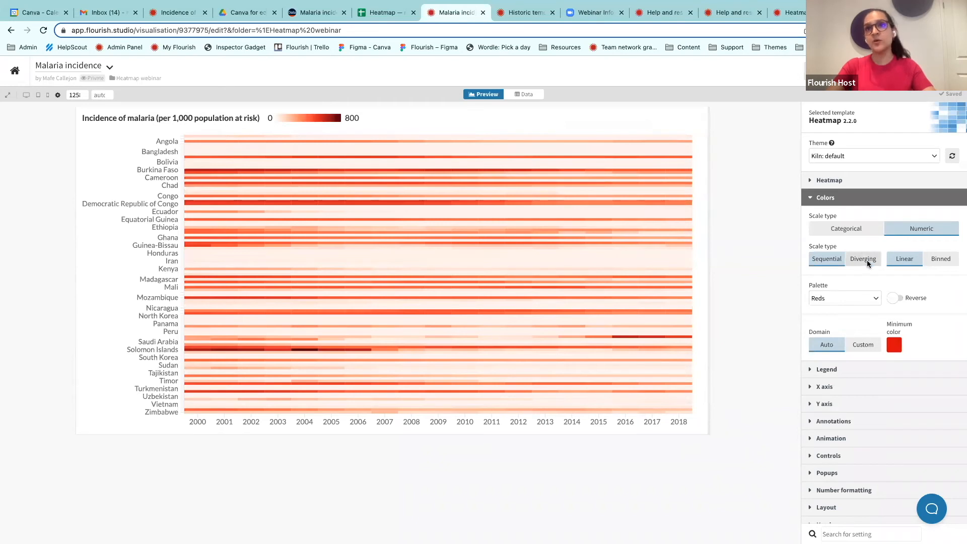
{"action": "left_click", "coordinate": [867, 262]}
{"action": "left_click", "coordinate": [831, 261]}
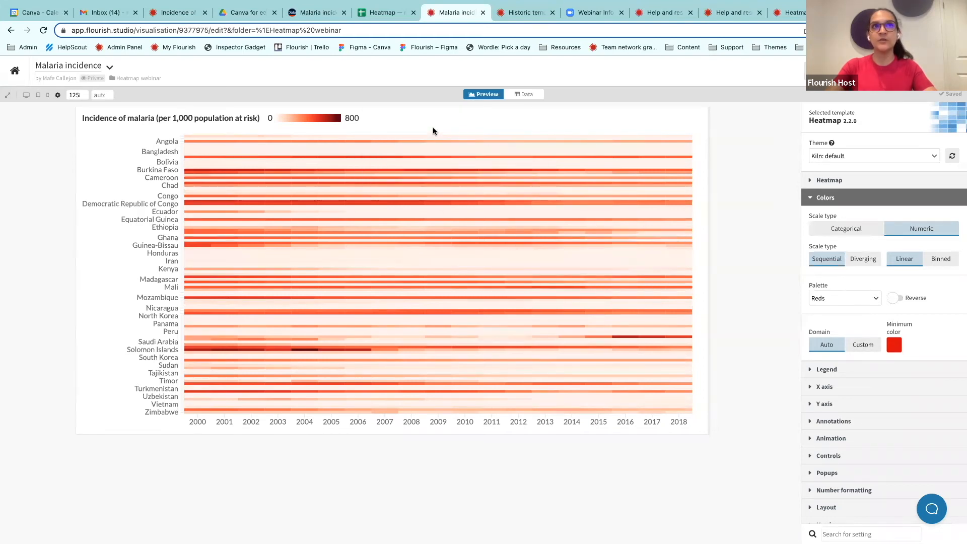
- Try a custom colour domain with max 400 then 800, revert to Auto, and collapse Colors
{"action": "left_click", "coordinate": [862, 347]}
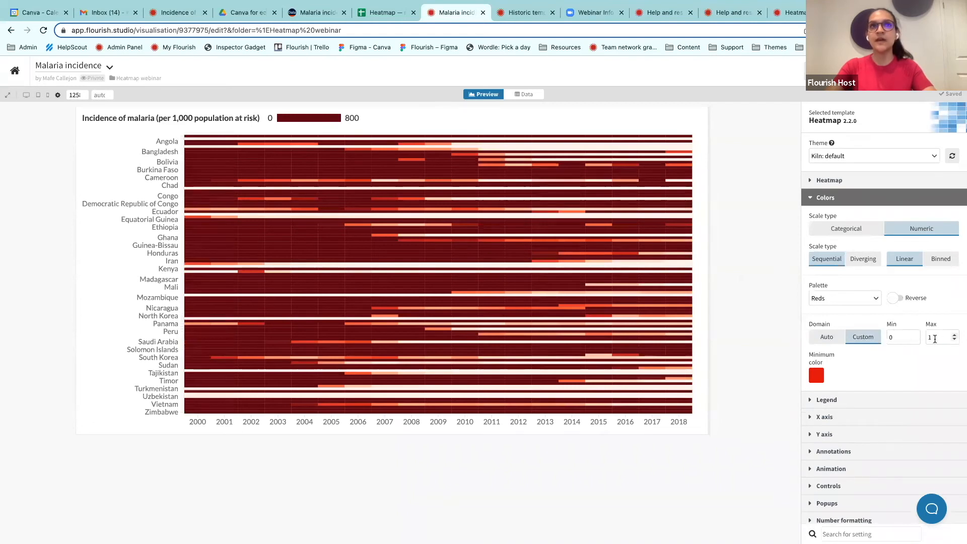
{"action": "left_click", "coordinate": [939, 337]}
{"action": "type", "text": "400"}
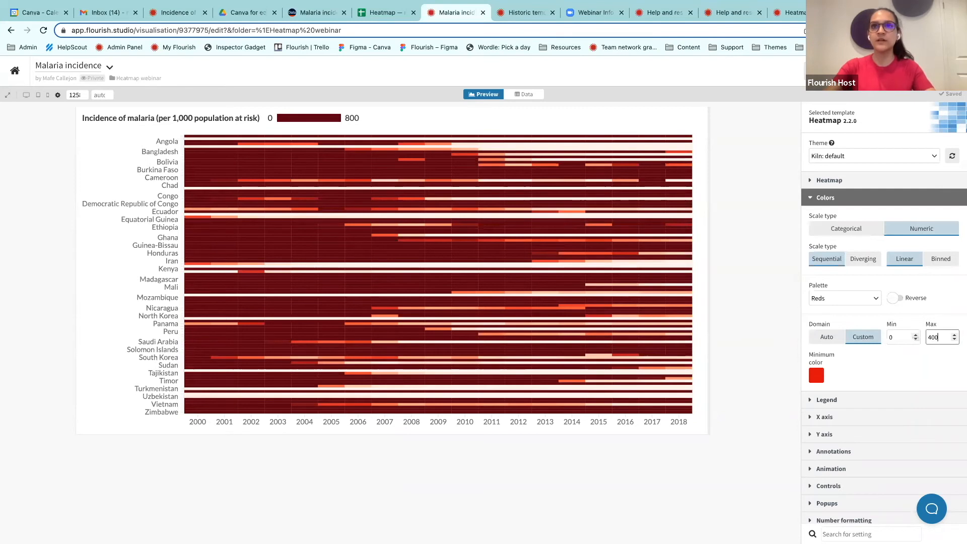
{"action": "left_click", "coordinate": [760, 308]}
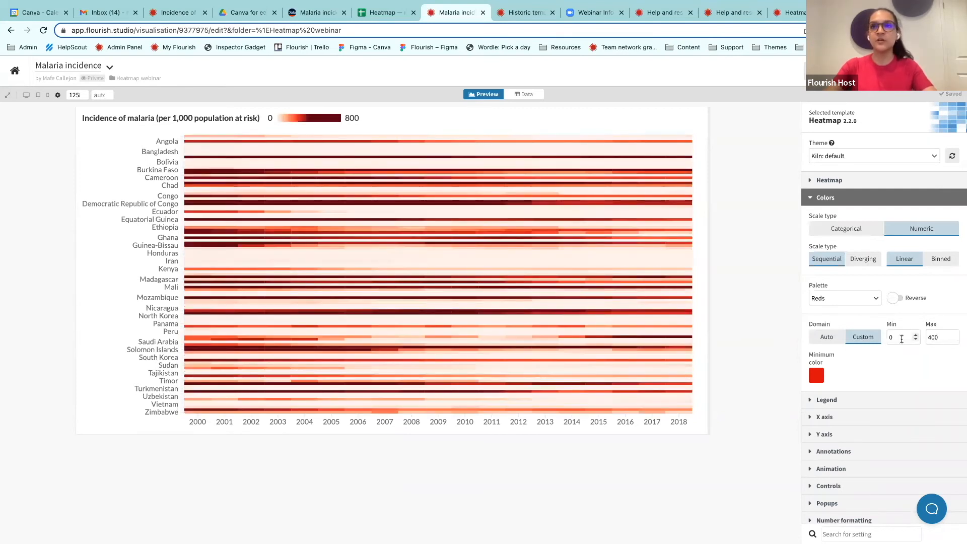
{"action": "double_click", "coordinate": [935, 337]}
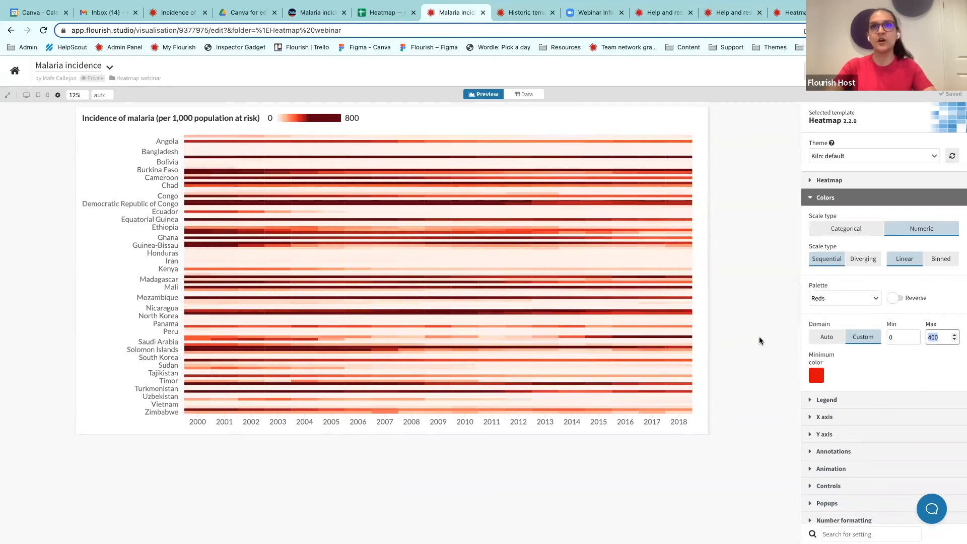
{"action": "type", "text": "800"}
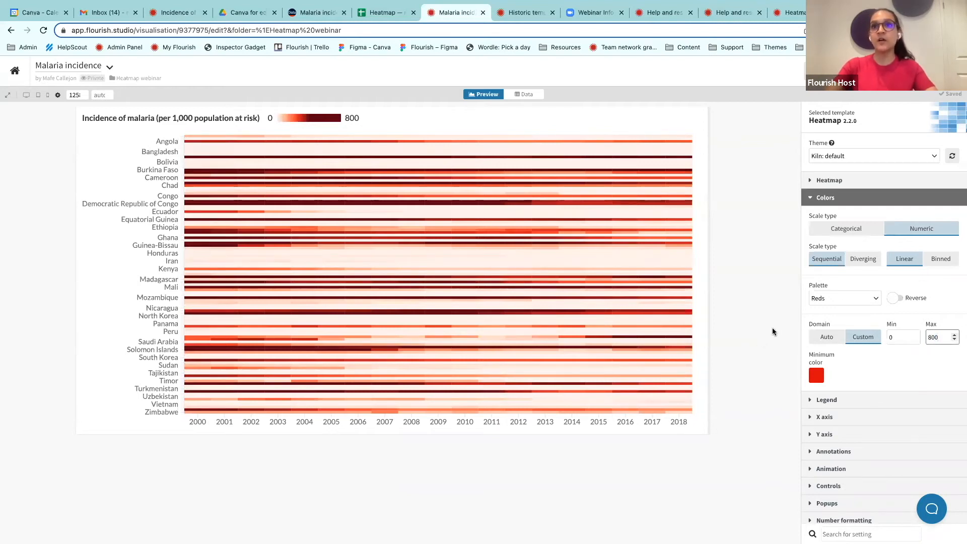
{"action": "left_click", "coordinate": [826, 337]}
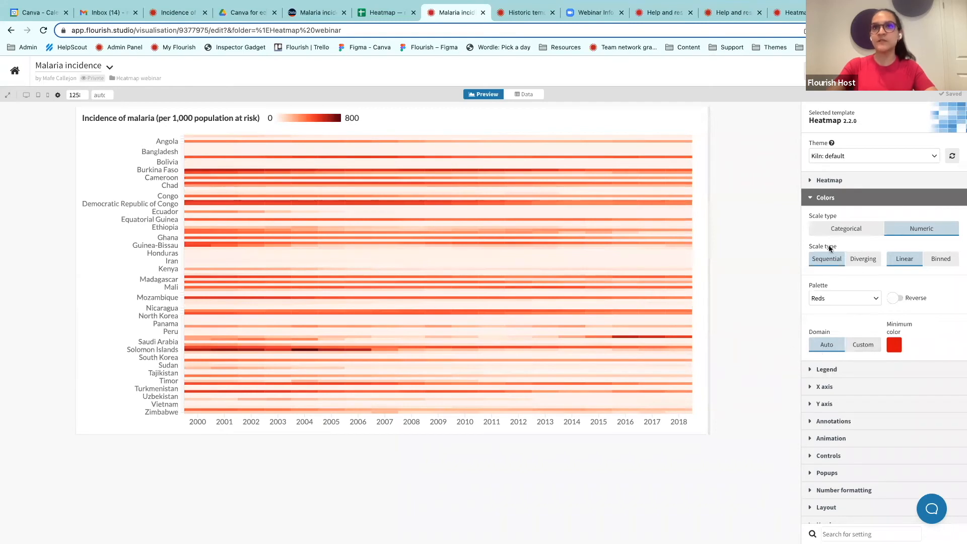
{"action": "left_click", "coordinate": [824, 198]}
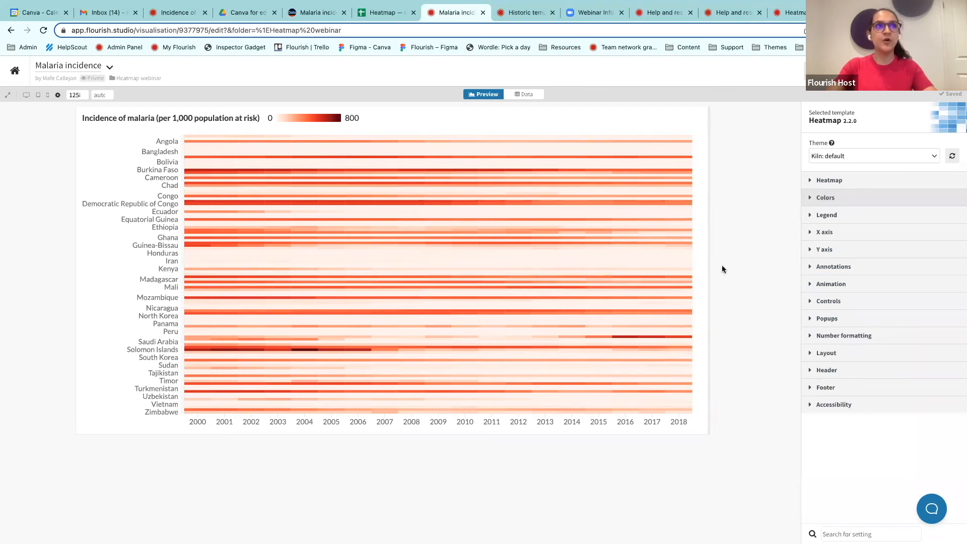
- Review the underlying data sheet and the heatmap preview before re-sorting
{"action": "left_click", "coordinate": [522, 94]}
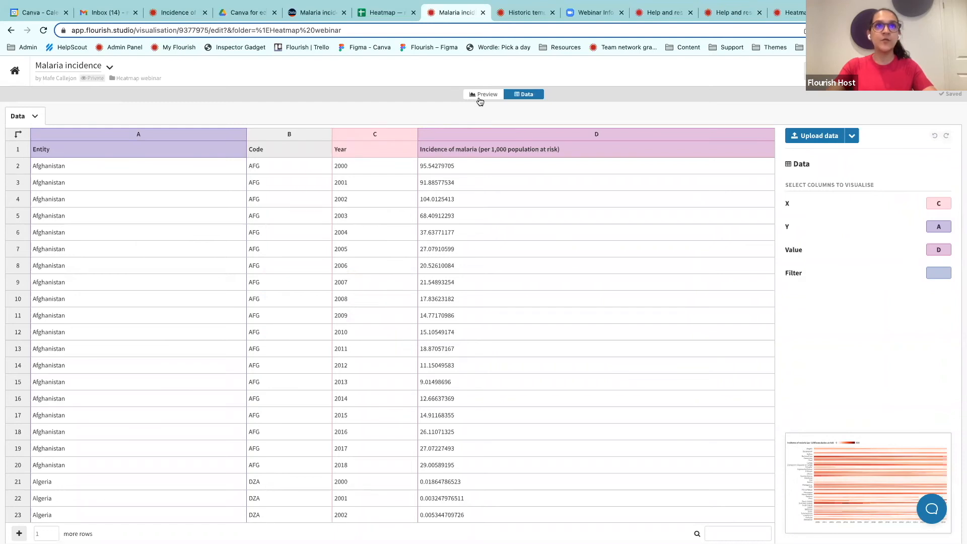
{"action": "left_click", "coordinate": [483, 94]}
{"action": "mouse_move", "coordinate": [254, 170]}
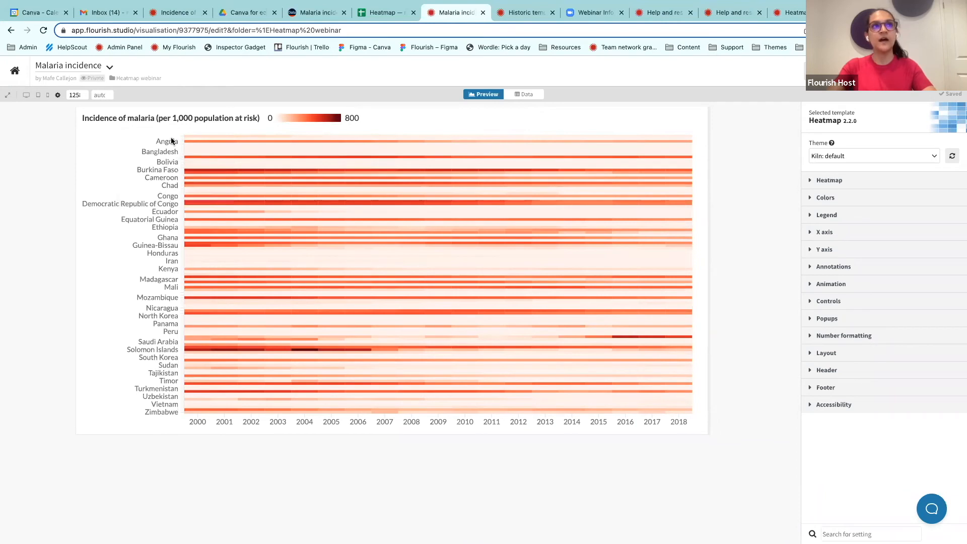
{"action": "left_click", "coordinate": [521, 95]}
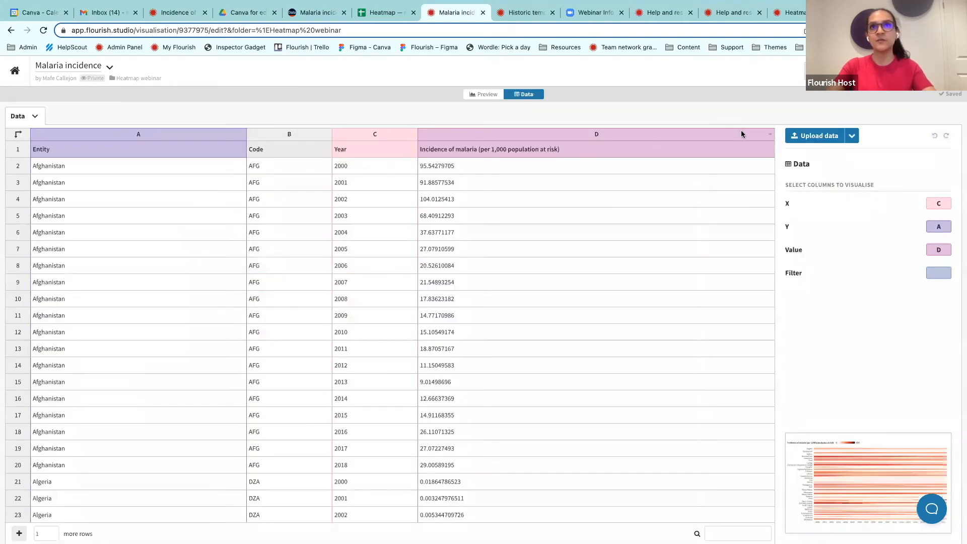
- Sort the rows by the incidence column from highest to lowest and preview the heatmap
{"action": "left_click", "coordinate": [769, 137]}
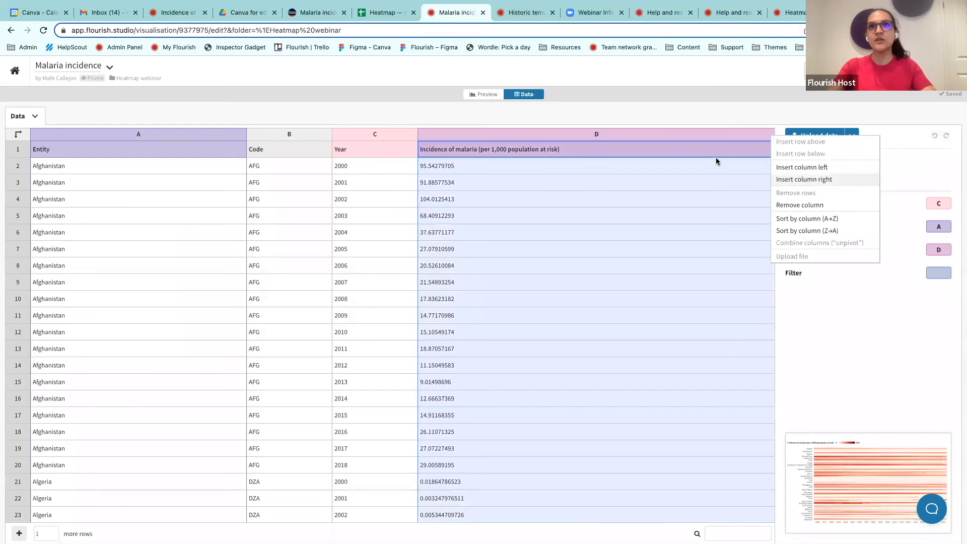
{"action": "left_click", "coordinate": [807, 230]}
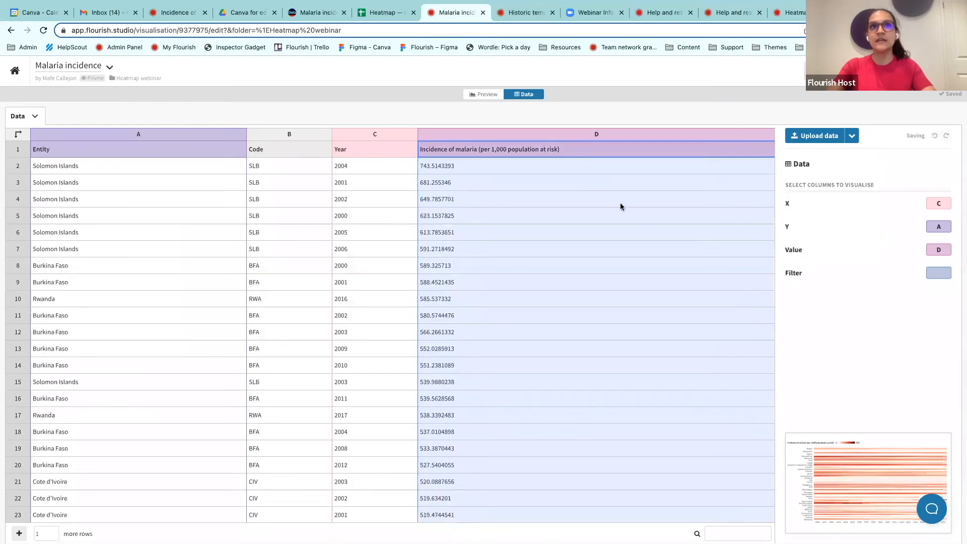
{"action": "left_click", "coordinate": [497, 167]}
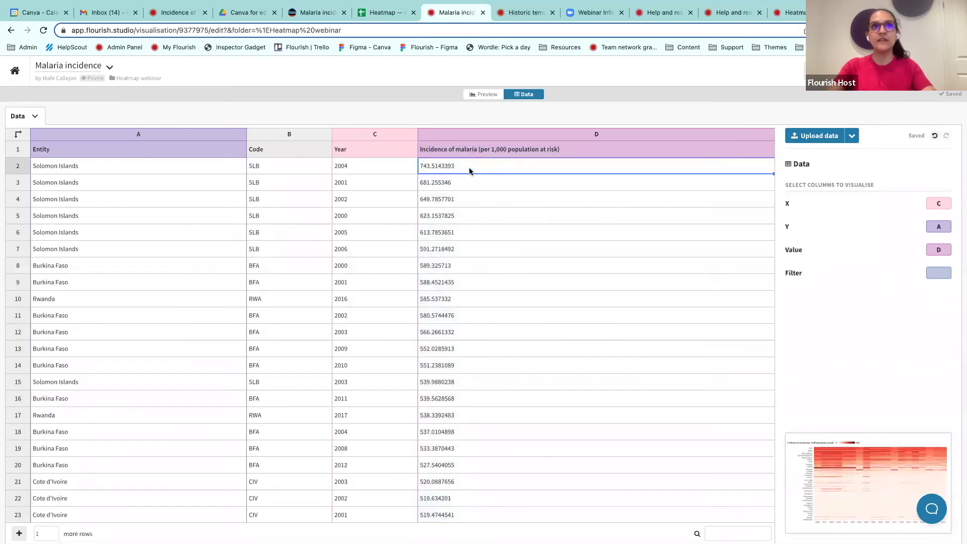
{"action": "left_click", "coordinate": [484, 94]}
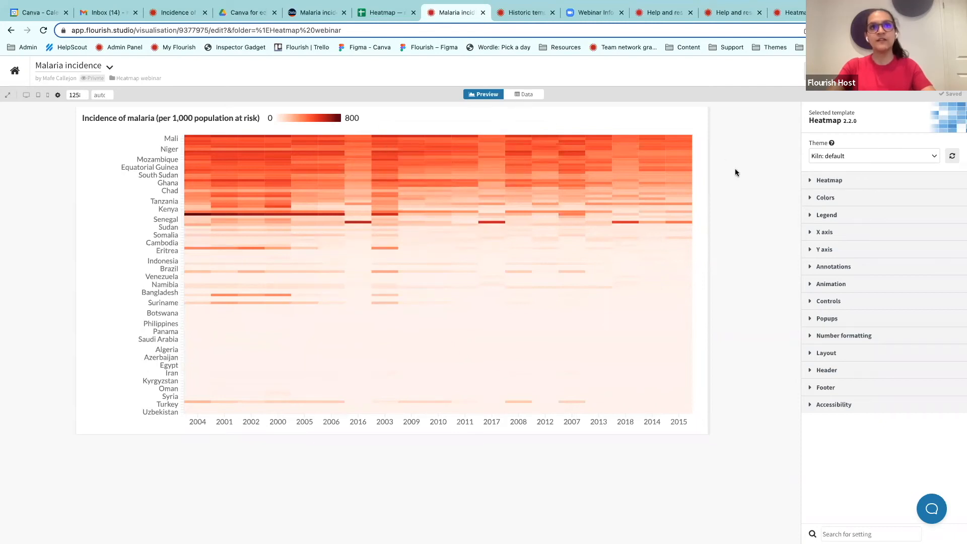
- Sort the rows by the Year column ascending and preview the heatmap with years 2000–2018 in order
{"action": "mouse_move", "coordinate": [651, 201]}
{"action": "left_click", "coordinate": [526, 94]}
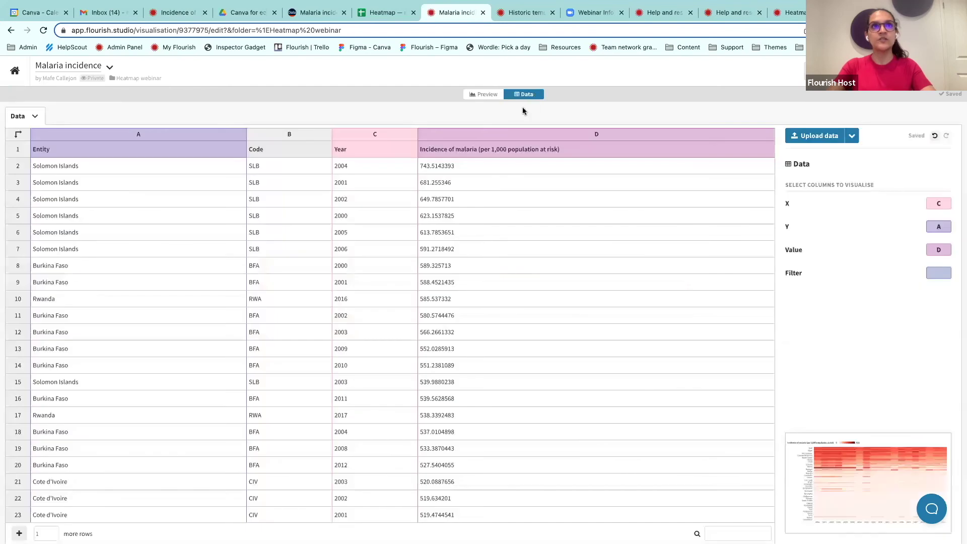
{"action": "right_click", "coordinate": [414, 137]}
{"action": "left_click", "coordinate": [437, 219]}
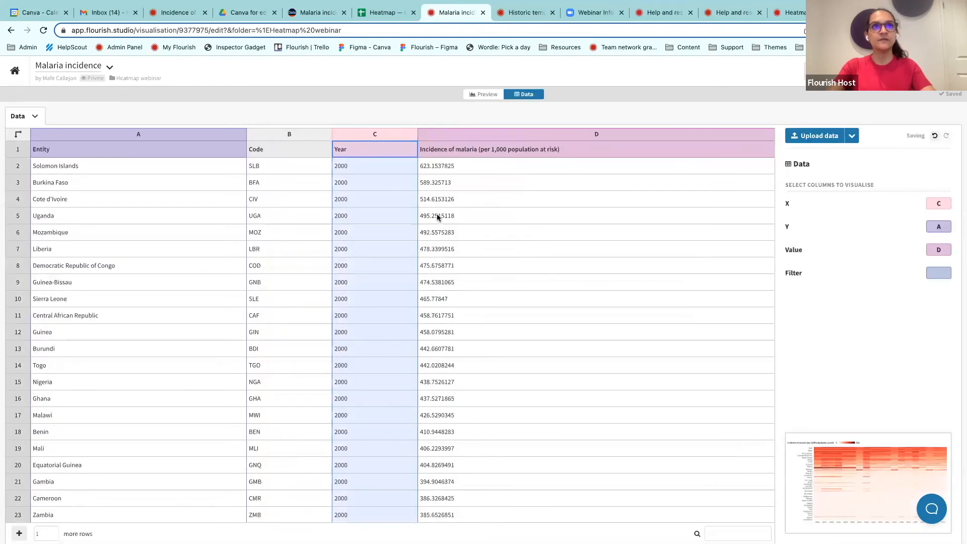
{"action": "left_click", "coordinate": [482, 94]}
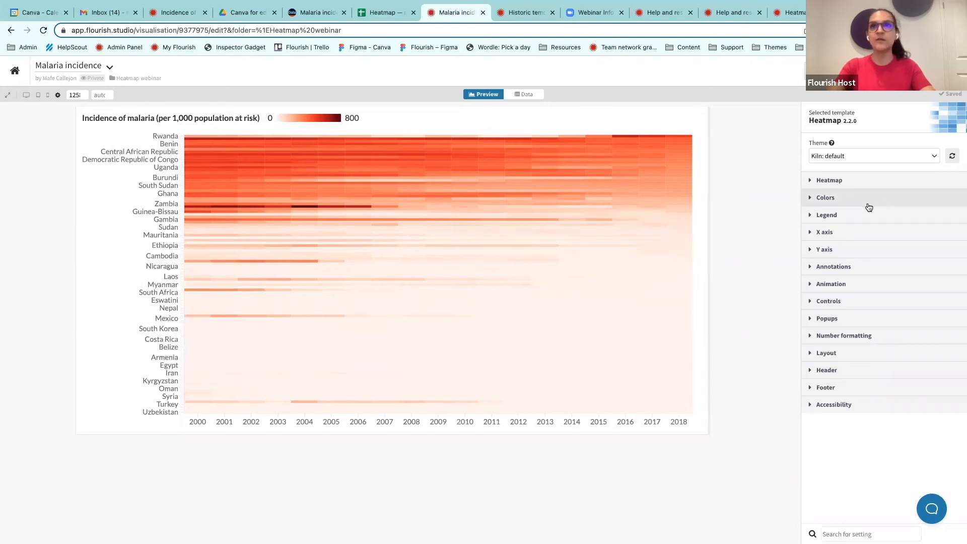
{"action": "left_click", "coordinate": [828, 214]}
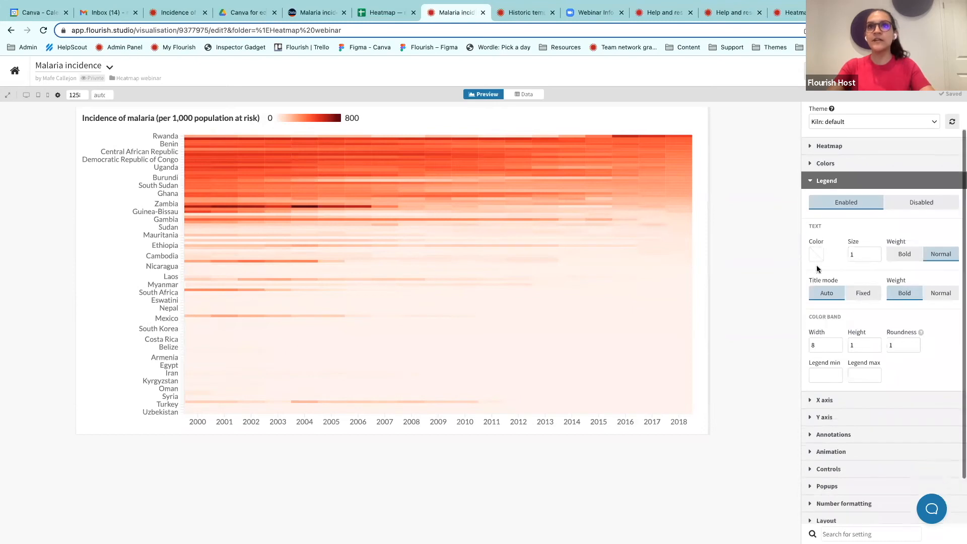
{"action": "scroll", "coordinate": [816, 227], "scroll_direction": "down", "scroll_amount": 1}
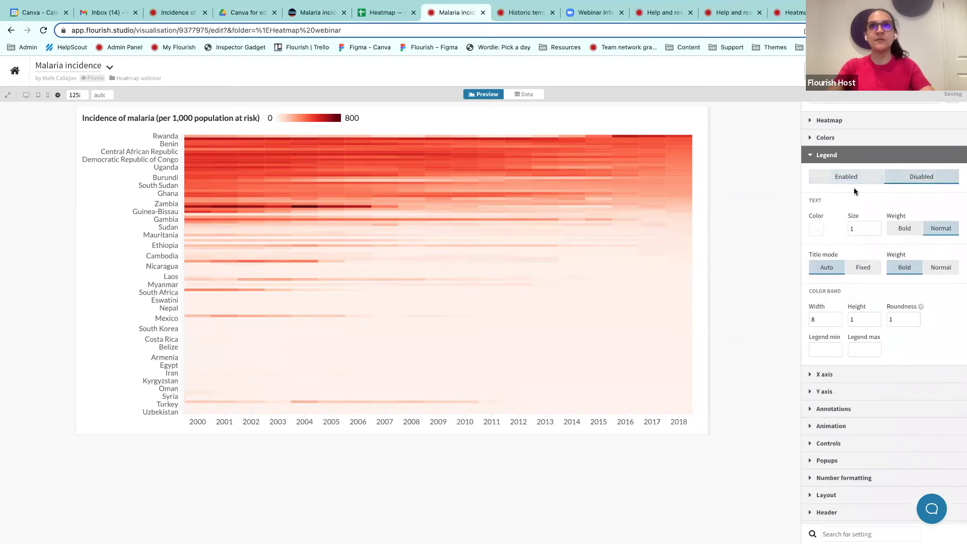
{"action": "left_click", "coordinate": [920, 176]}
{"action": "scroll", "coordinate": [854, 226], "scroll_direction": "up", "scroll_amount": 3}
{"action": "left_click", "coordinate": [829, 180]}
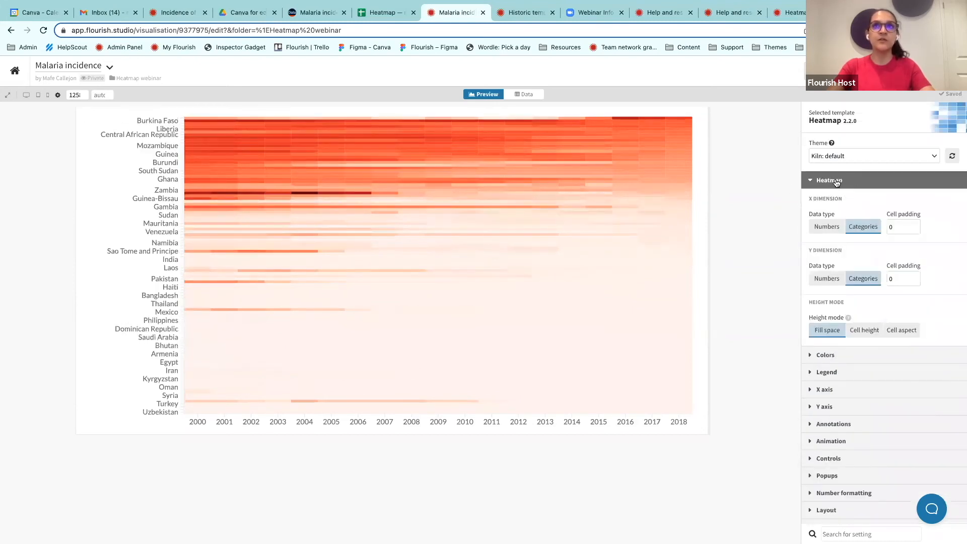
{"action": "left_click", "coordinate": [836, 182]}
{"action": "left_click", "coordinate": [826, 215]}
{"action": "left_click", "coordinate": [846, 236]}
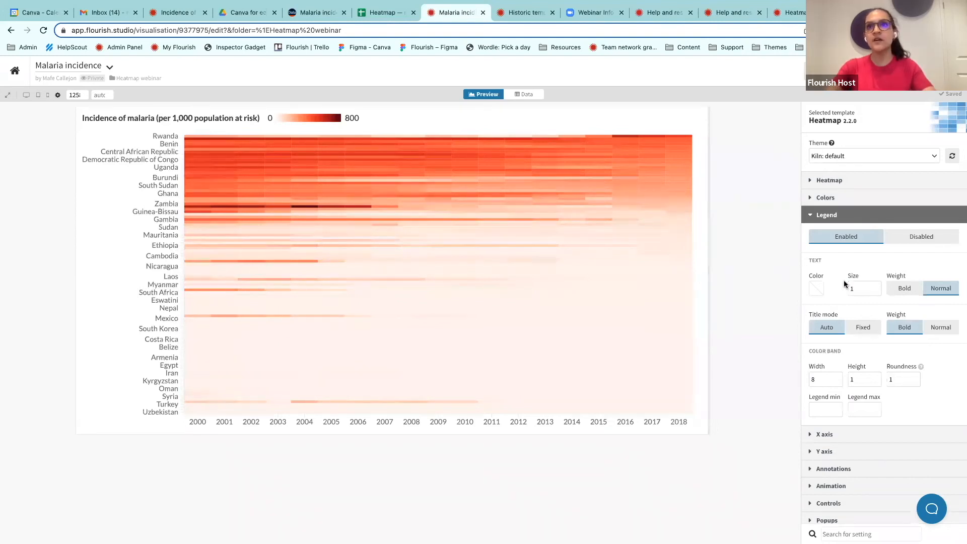
{"action": "scroll", "coordinate": [847, 283], "scroll_direction": "down", "scroll_amount": 2}
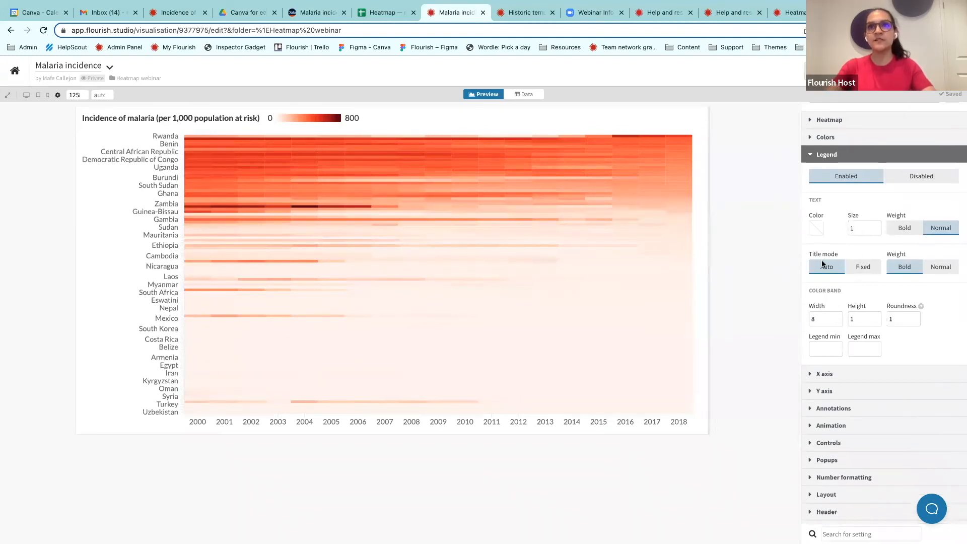
{"action": "left_click", "coordinate": [826, 154]}
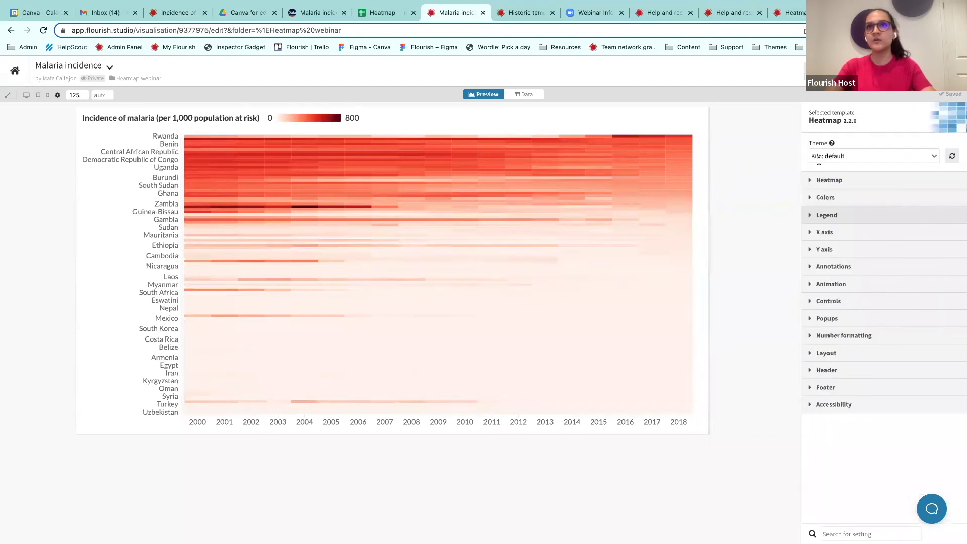
- Place the X axis year labels at the top (after trying Hidden) and leave Flip axis off
{"action": "left_click", "coordinate": [823, 232]}
{"action": "scroll", "coordinate": [839, 302], "scroll_direction": "down", "scroll_amount": 2}
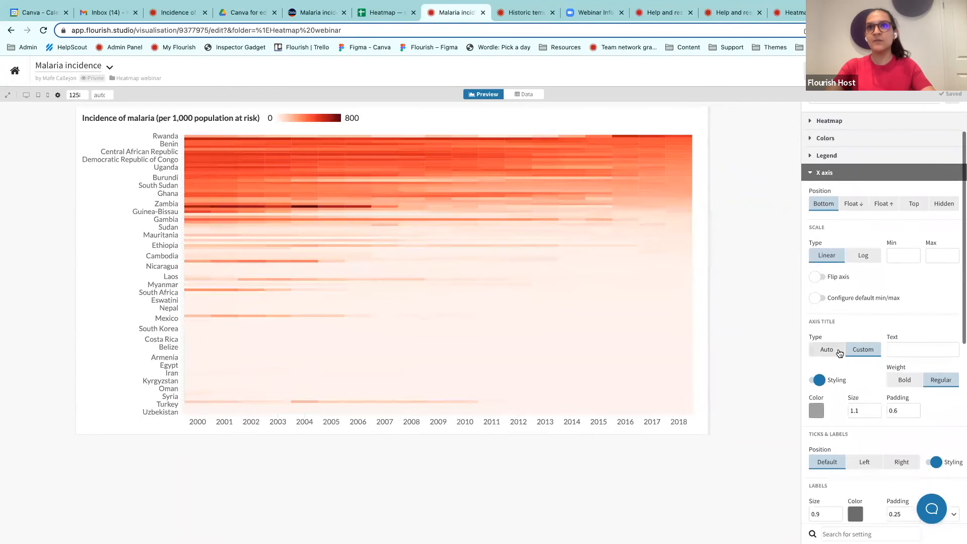
{"action": "scroll", "coordinate": [838, 352], "scroll_direction": "down", "scroll_amount": 1}
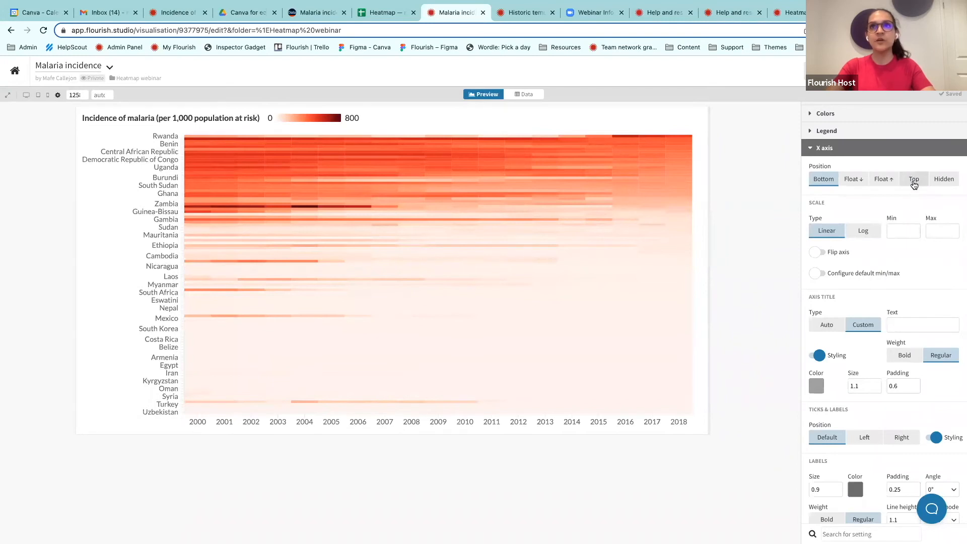
{"action": "left_click", "coordinate": [913, 179]}
{"action": "left_click", "coordinate": [944, 179]}
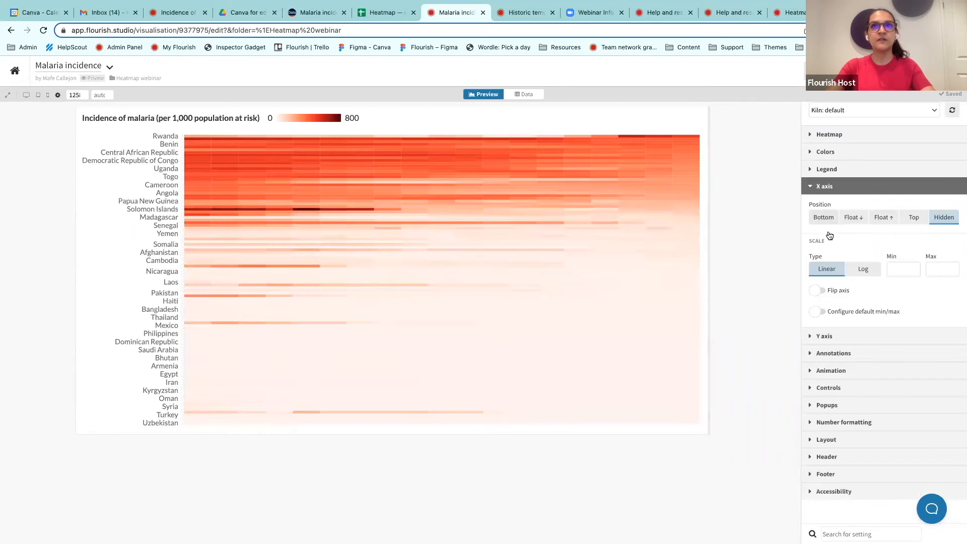
{"action": "left_click", "coordinate": [913, 216]}
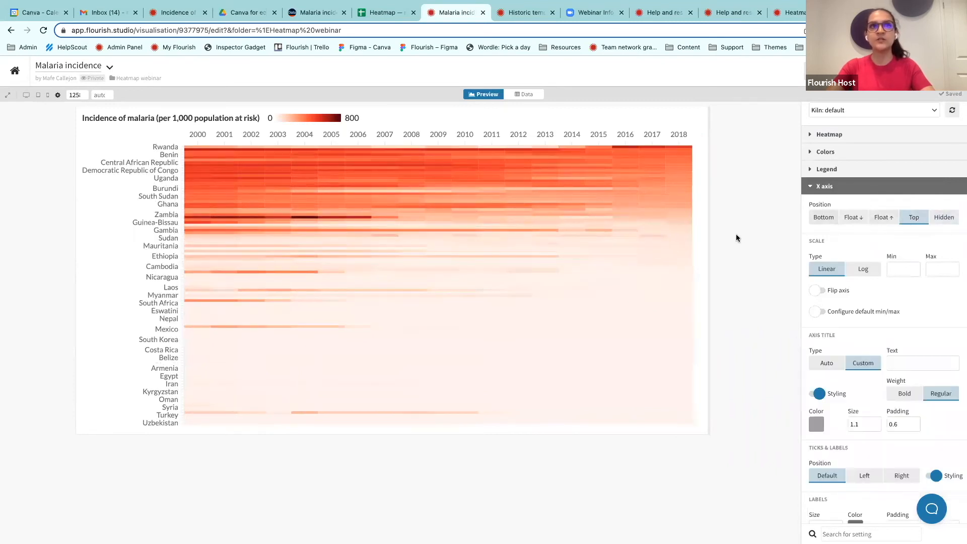
{"action": "scroll", "coordinate": [816, 273], "scroll_direction": "down", "scroll_amount": 2}
{"action": "scroll", "coordinate": [832, 280], "scroll_direction": "down", "scroll_amount": 1}
{"action": "left_click", "coordinate": [817, 203]}
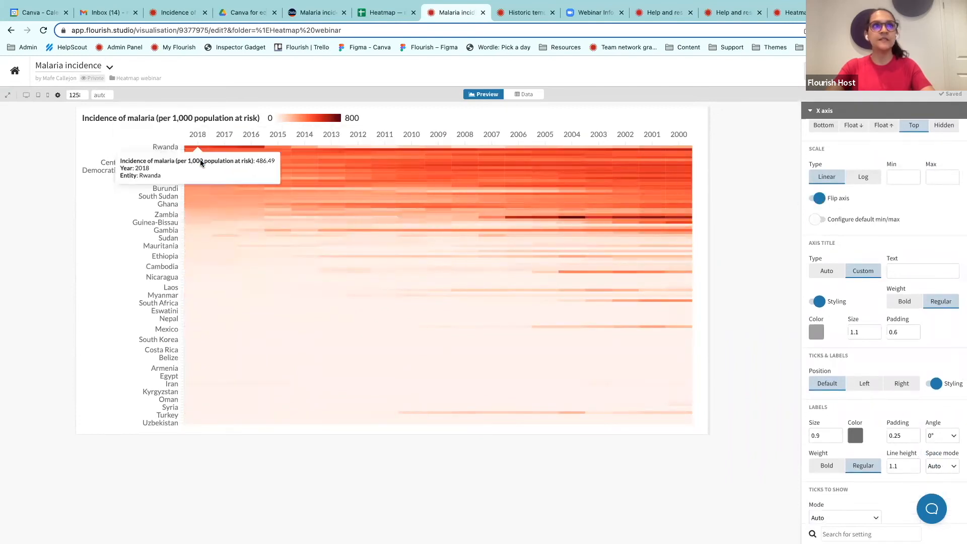
{"action": "left_click", "coordinate": [820, 198]}
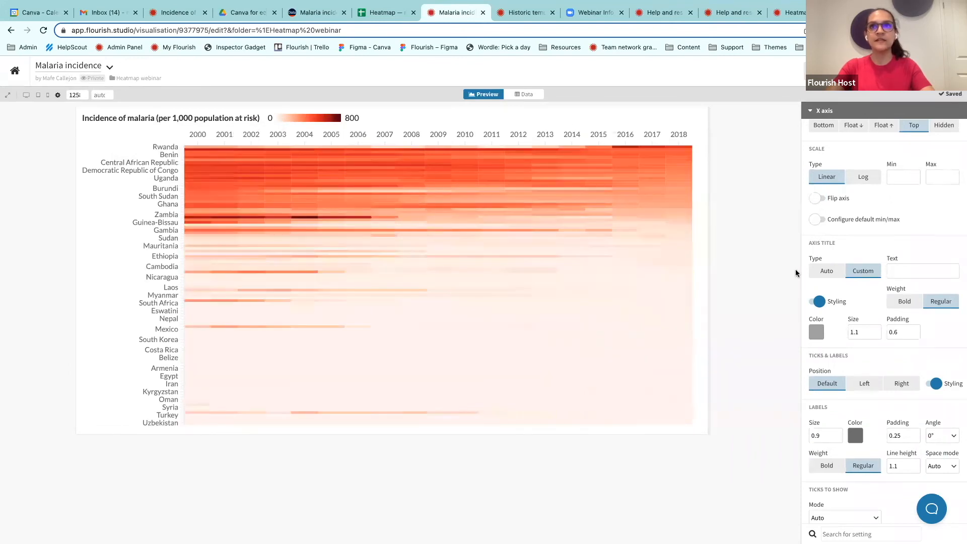
{"action": "scroll", "coordinate": [854, 305], "scroll_direction": "down", "scroll_amount": 1}
{"action": "scroll", "coordinate": [852, 300], "scroll_direction": "down", "scroll_amount": 3}
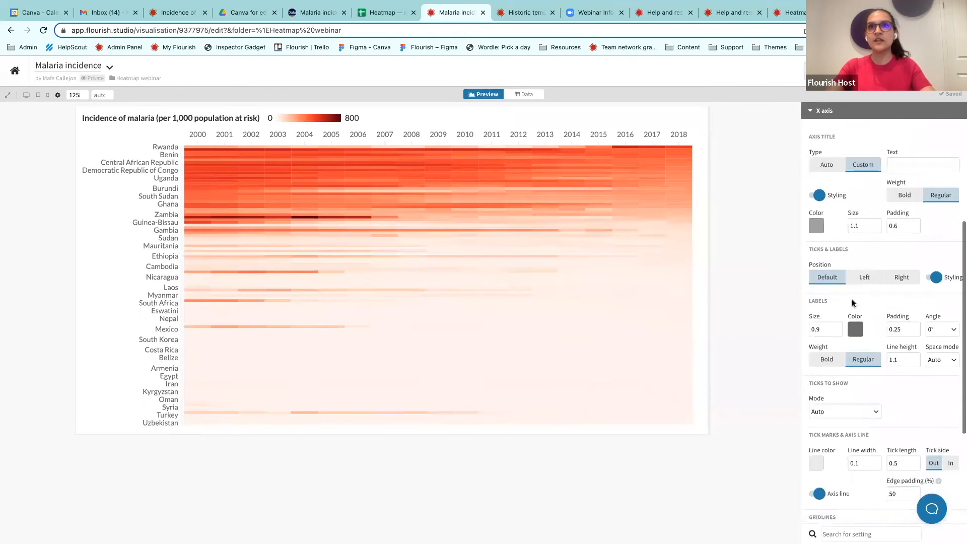
{"action": "scroll", "coordinate": [852, 300], "scroll_direction": "down", "scroll_amount": 2}
{"action": "scroll", "coordinate": [844, 275], "scroll_direction": "down", "scroll_amount": 1}
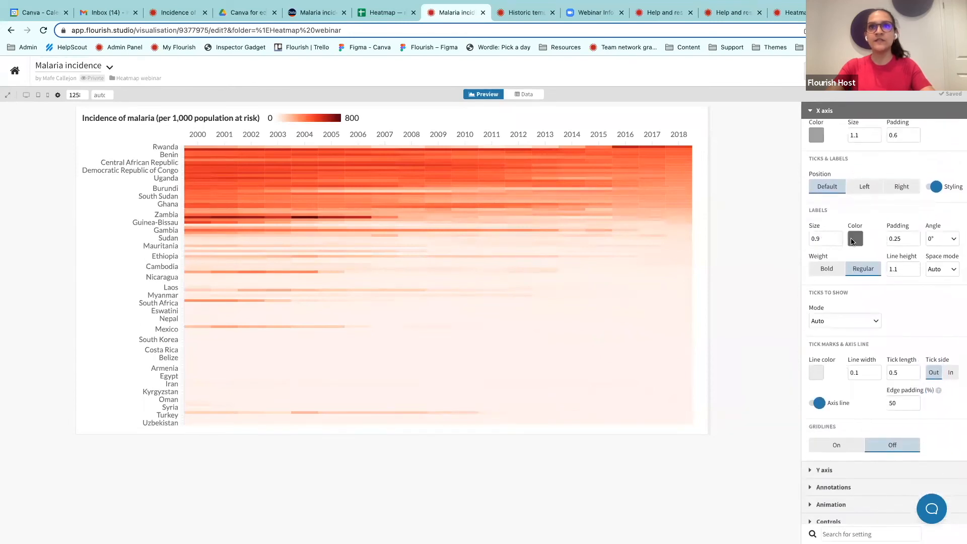
- Make the X axis year labels black, smaller, with label padding 0.1
{"action": "left_click", "coordinate": [854, 239]}
{"action": "left_click", "coordinate": [763, 379]}
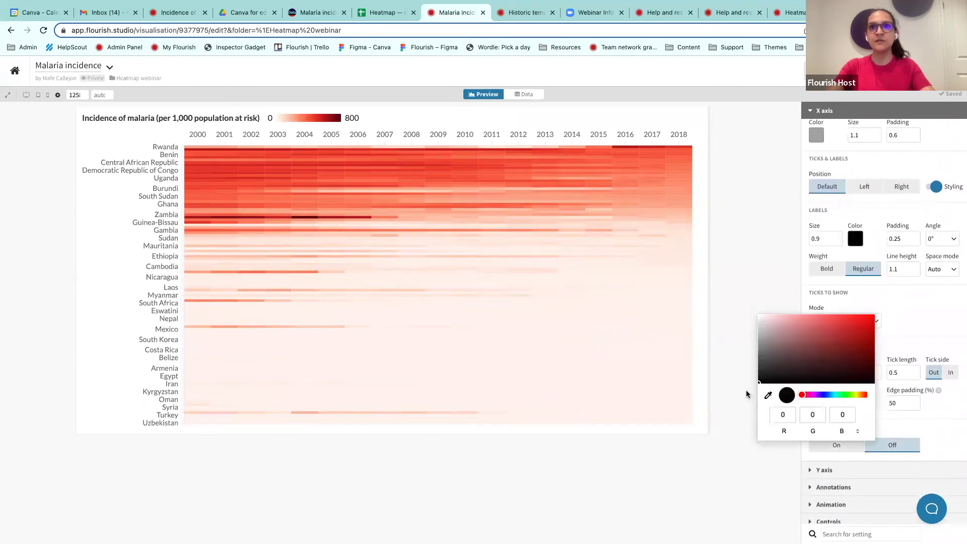
{"action": "left_click", "coordinate": [824, 239]}
{"action": "type", "text": "0.7"}
{"action": "key", "text": "Return"}
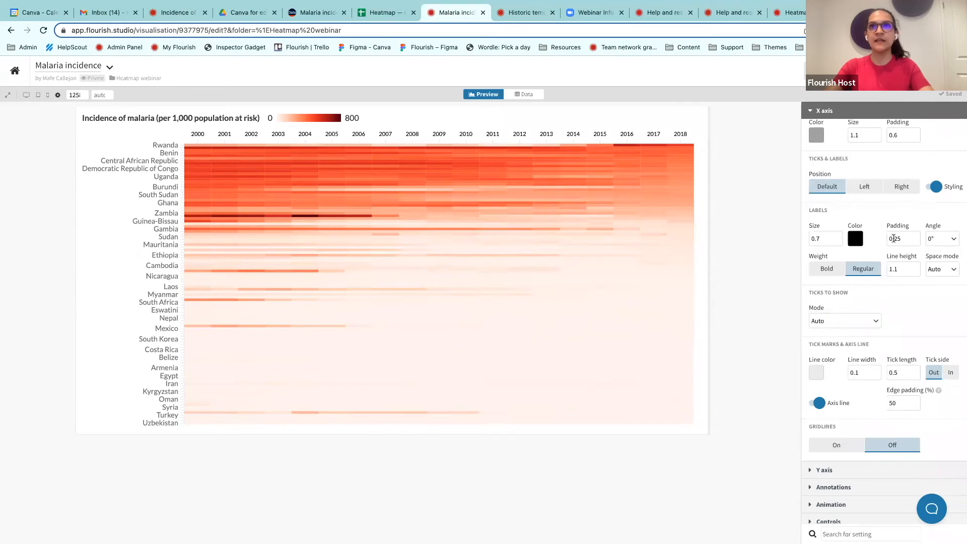
{"action": "left_click", "coordinate": [895, 238]}
{"action": "key", "text": "ctrl+a"}
{"action": "type", "text": "0."}
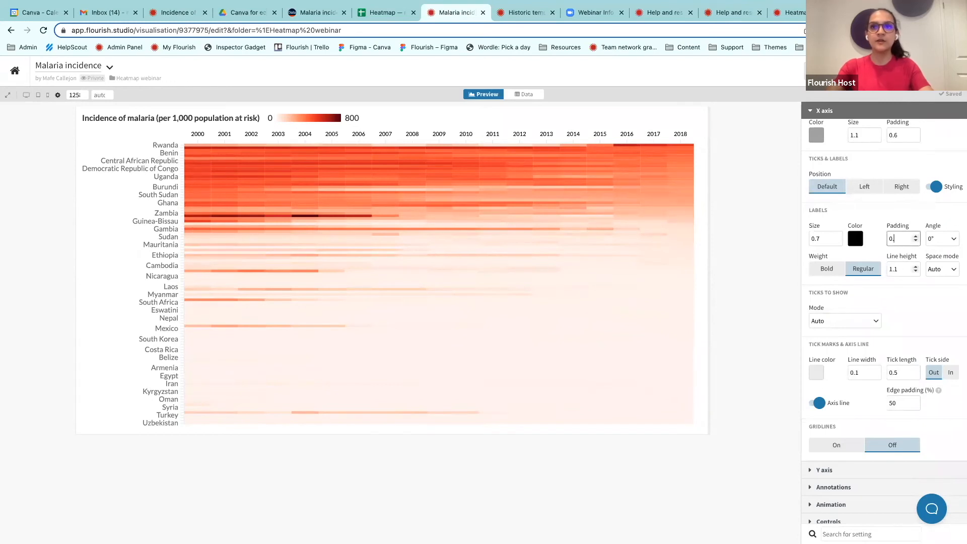
{"action": "type", "text": "1"}
{"action": "key", "text": "Return"}
{"action": "scroll", "coordinate": [860, 304], "scroll_direction": "down", "scroll_amount": 2}
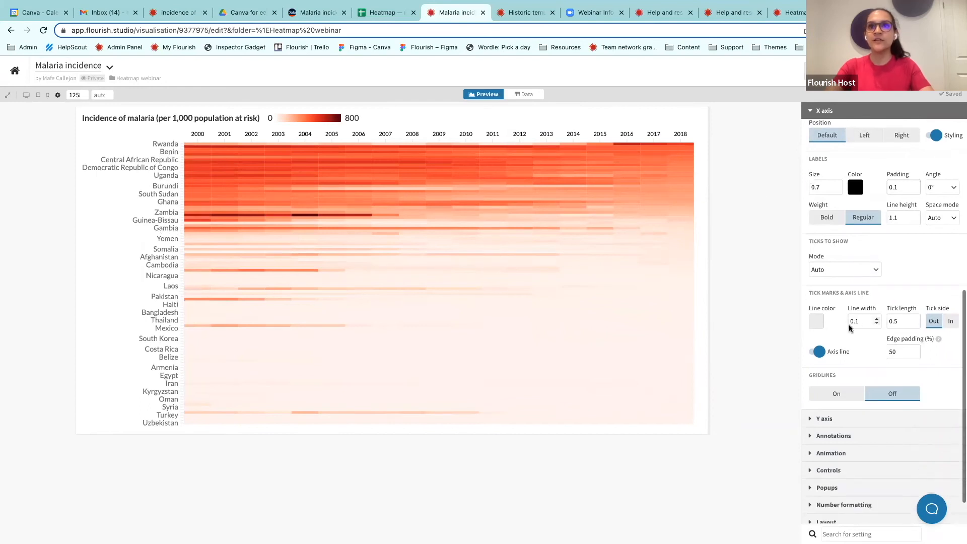
- Set the X axis tick lines black with length 0.15 and switch the axis line off
{"action": "left_click", "coordinate": [816, 321]}
{"action": "left_click_drag", "start_coordinate": [736, 408], "coordinate": [702, 491]}
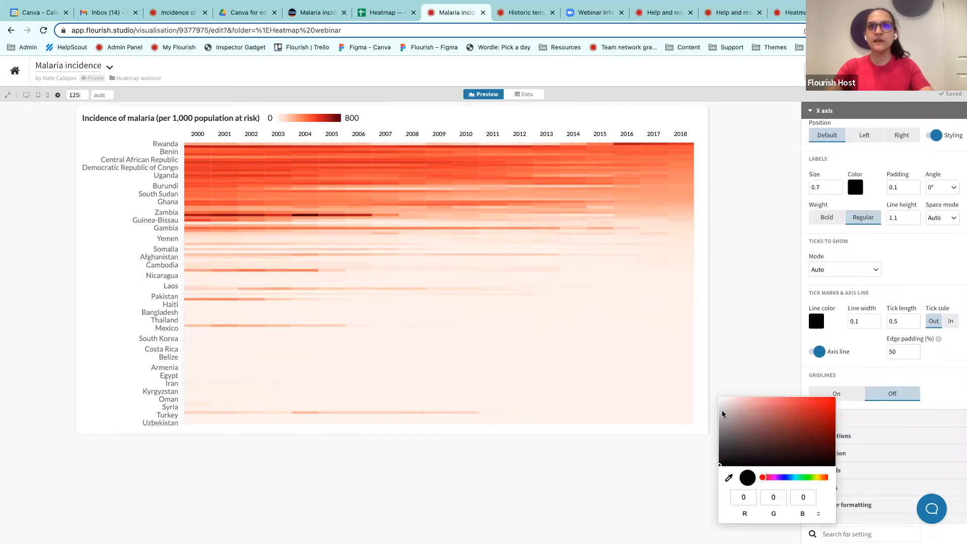
{"action": "left_click", "coordinate": [746, 336]}
{"action": "left_click", "coordinate": [900, 322]}
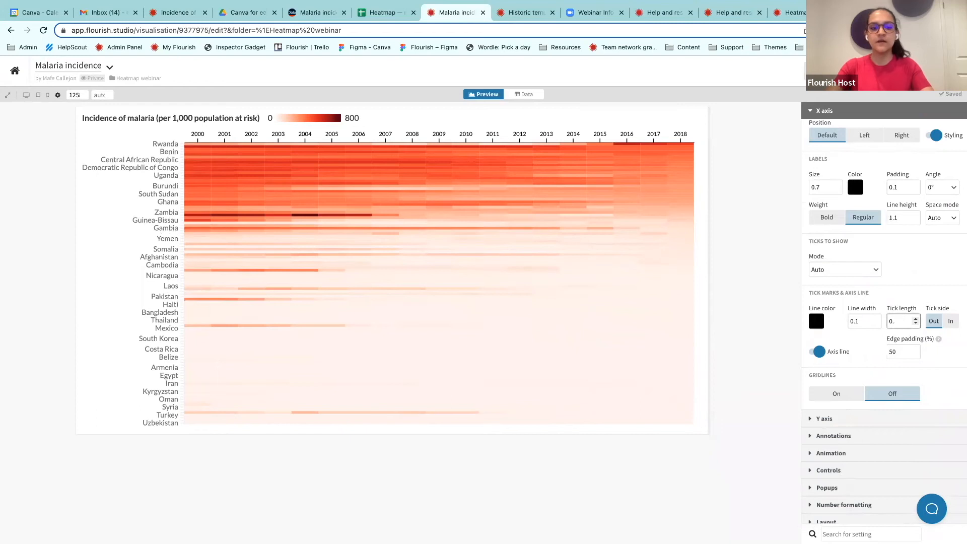
{"action": "key", "text": "BackSpace"}
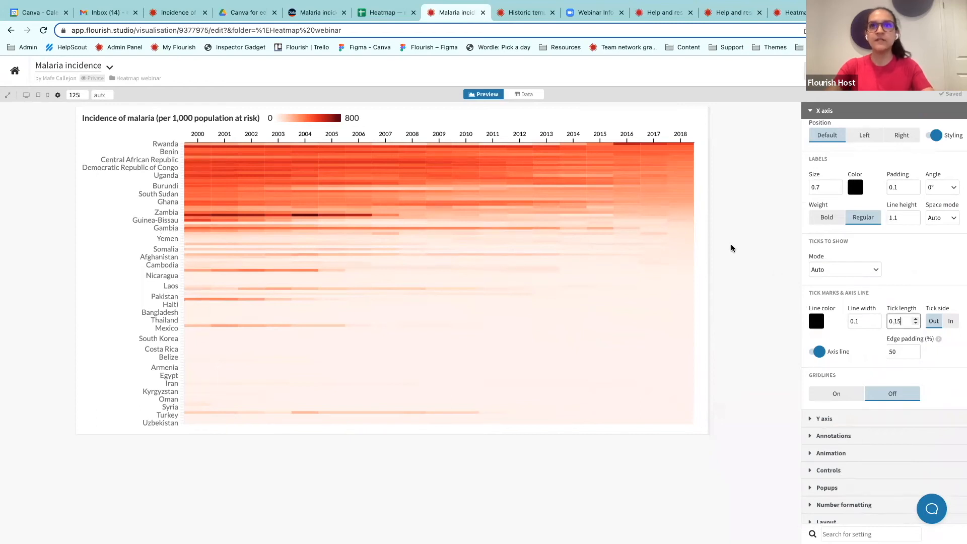
{"action": "type", "text": "15"}
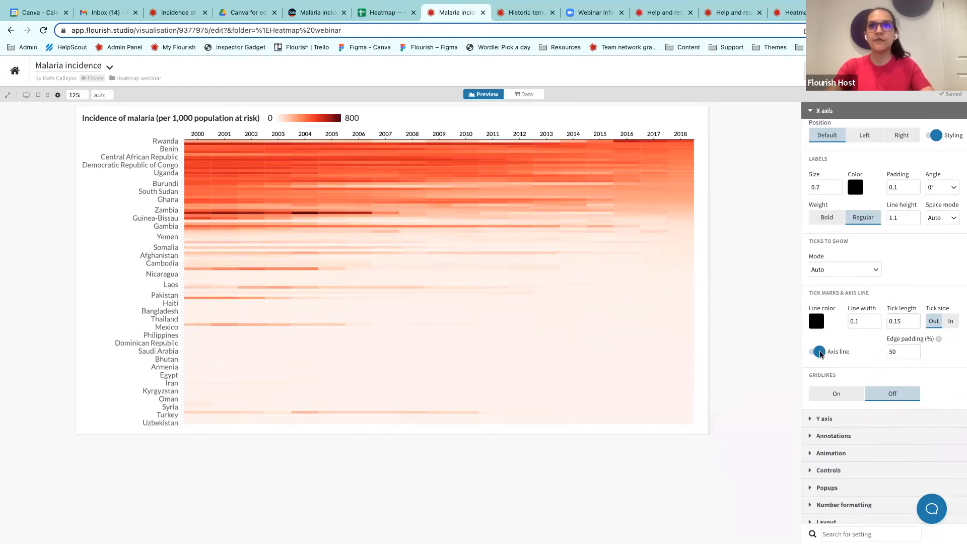
{"action": "left_click", "coordinate": [819, 352]}
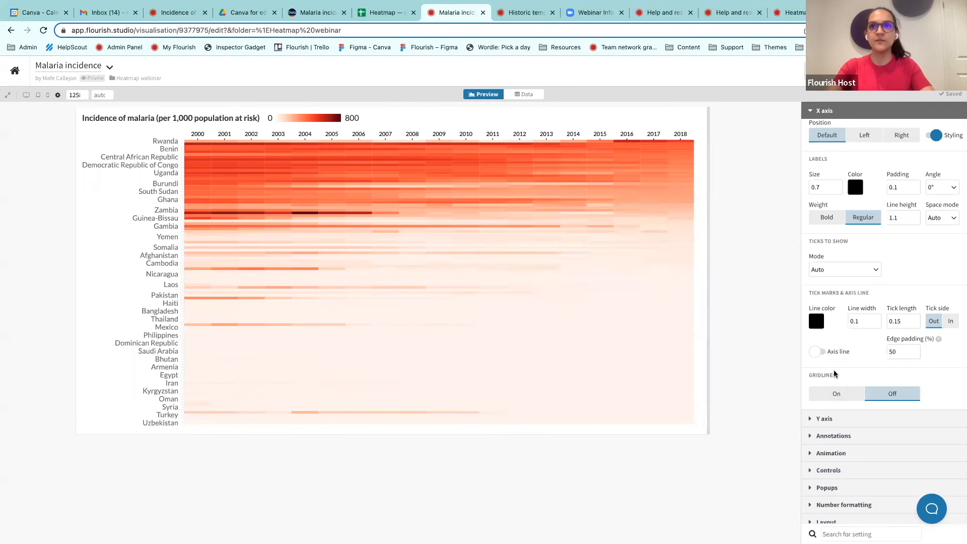
{"action": "scroll", "coordinate": [844, 398], "scroll_direction": "up", "scroll_amount": 3}
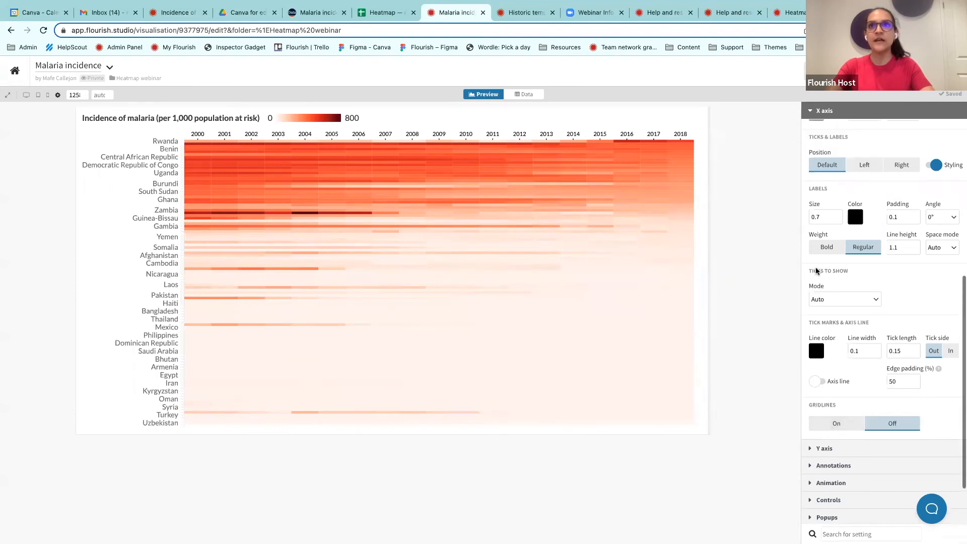
{"action": "scroll", "coordinate": [851, 210], "scroll_direction": "up", "scroll_amount": 2}
{"action": "scroll", "coordinate": [851, 210], "scroll_direction": "up", "scroll_amount": 2}
{"action": "scroll", "coordinate": [831, 189], "scroll_direction": "up", "scroll_amount": 2}
{"action": "left_click", "coordinate": [818, 113]}
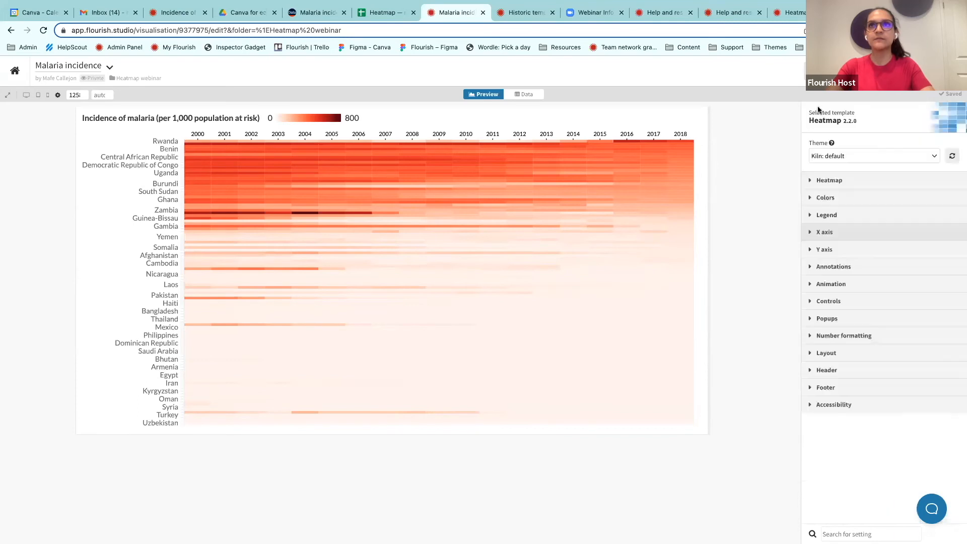
- Enable custom Y axis label styling with black country labels at size 0.7
{"action": "left_click", "coordinate": [825, 264]}
{"action": "scroll", "coordinate": [830, 312], "scroll_direction": "down", "scroll_amount": 3}
{"action": "scroll", "coordinate": [868, 310], "scroll_direction": "down", "scroll_amount": 2}
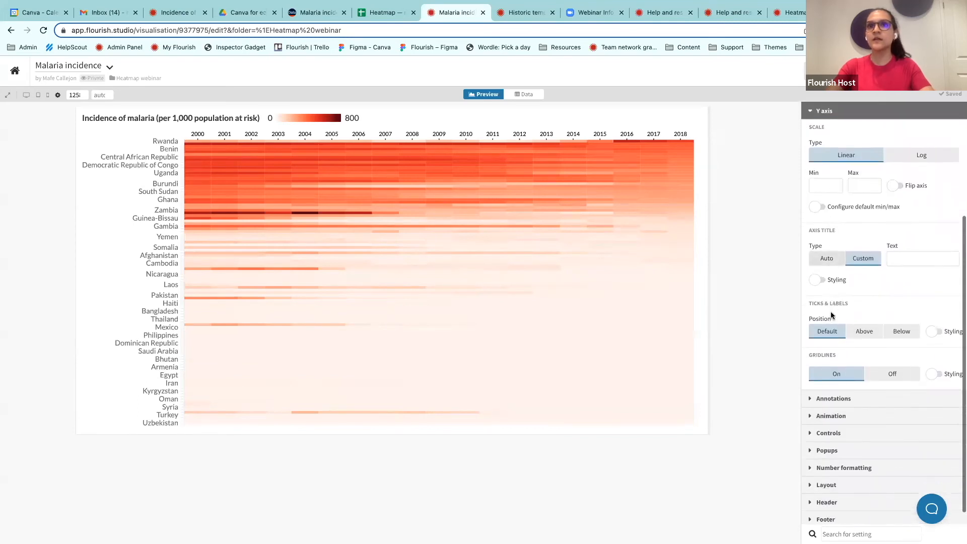
{"action": "left_click", "coordinate": [934, 331]}
{"action": "scroll", "coordinate": [872, 318], "scroll_direction": "down", "scroll_amount": 1}
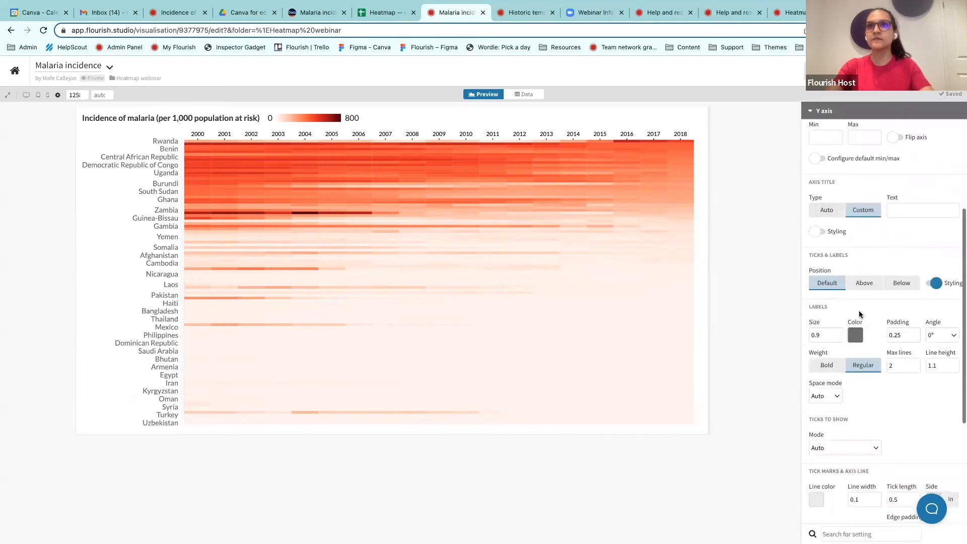
{"action": "left_click", "coordinate": [856, 335]}
{"action": "left_click_drag", "start_coordinate": [774, 432], "coordinate": [740, 489]}
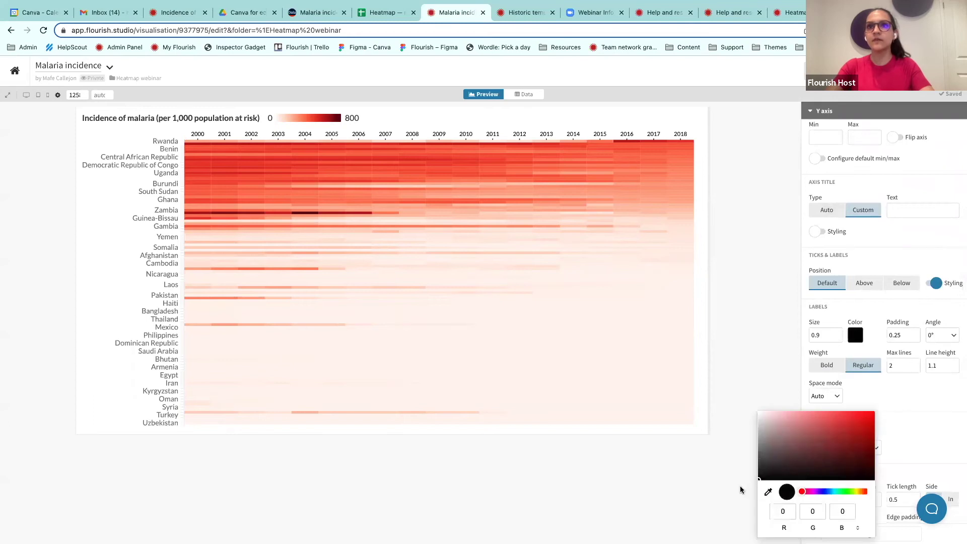
{"action": "left_click", "coordinate": [824, 335]}
{"action": "type", "text": "0.7"}
{"action": "key", "text": "Return"}
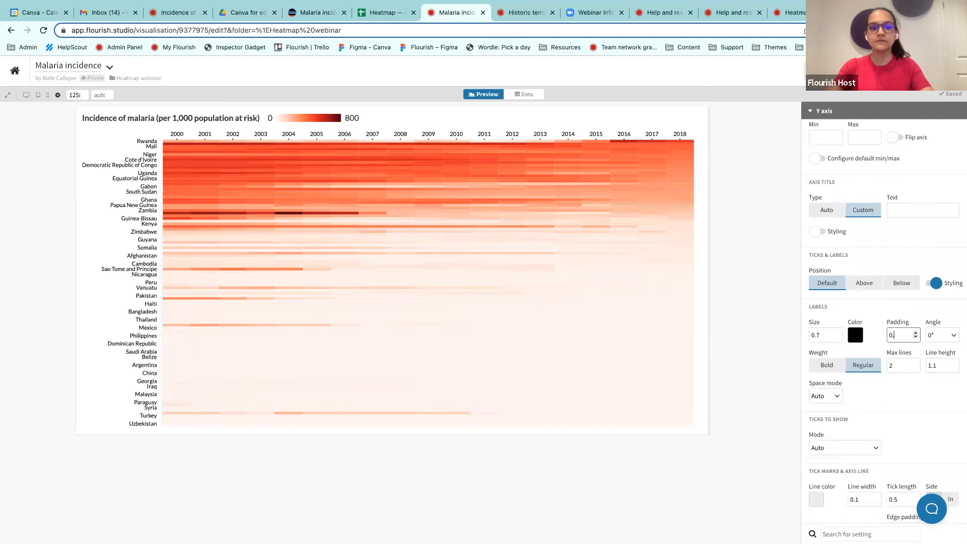
{"action": "scroll", "coordinate": [831, 370], "scroll_direction": "down", "scroll_amount": 1}
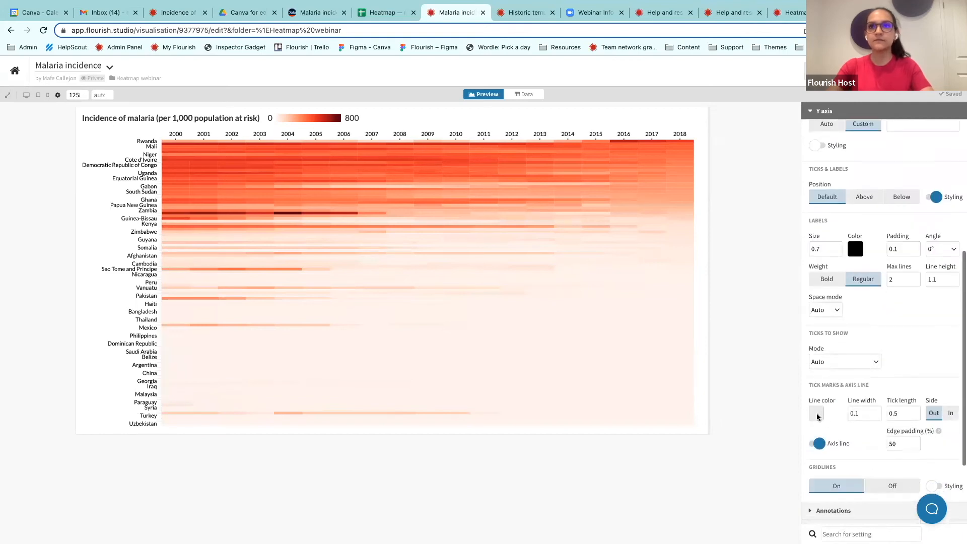
- Set Y axis tick lines black with length 0.2, axis line off and line width 0 to hide the ticks
{"action": "left_click", "coordinate": [817, 414]}
{"action": "left_click_drag", "start_coordinate": [750, 275], "coordinate": [690, 310]}
{"action": "left_click", "coordinate": [767, 380]}
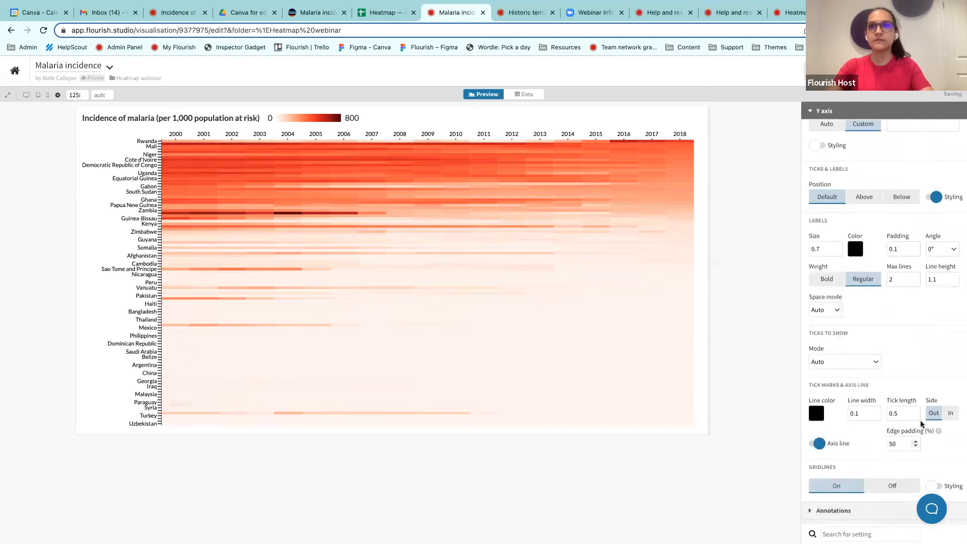
{"action": "left_click", "coordinate": [898, 413]}
{"action": "type", "text": "0.15"}
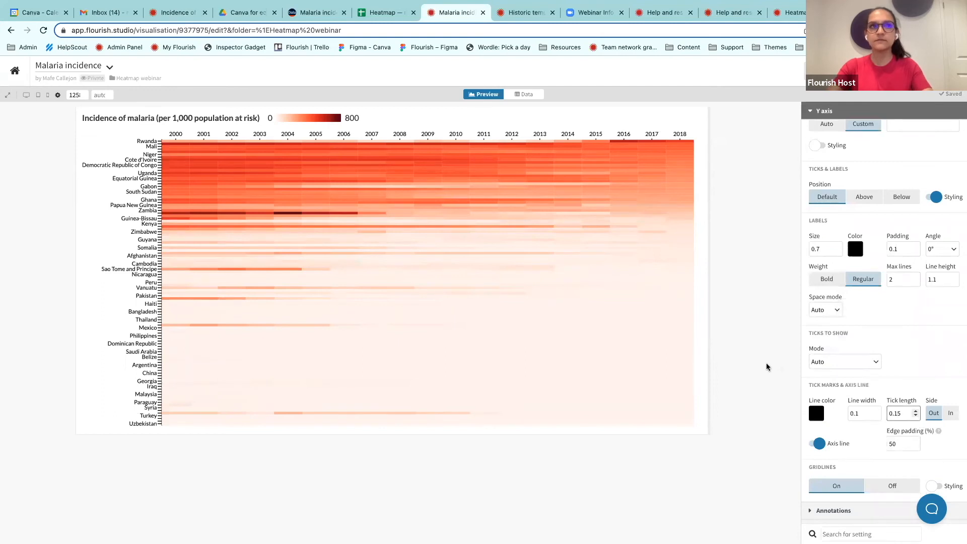
{"action": "key", "text": "Return"}
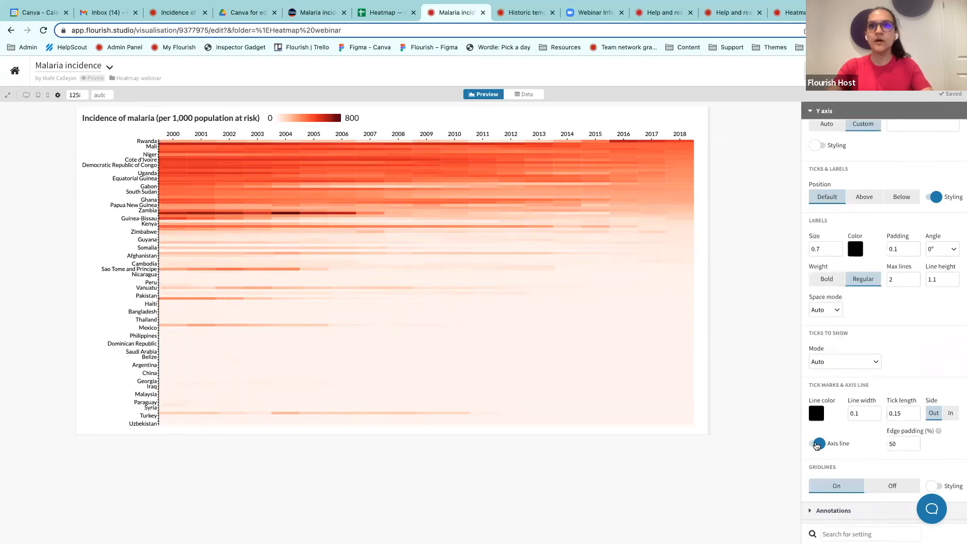
{"action": "left_click", "coordinate": [817, 444]}
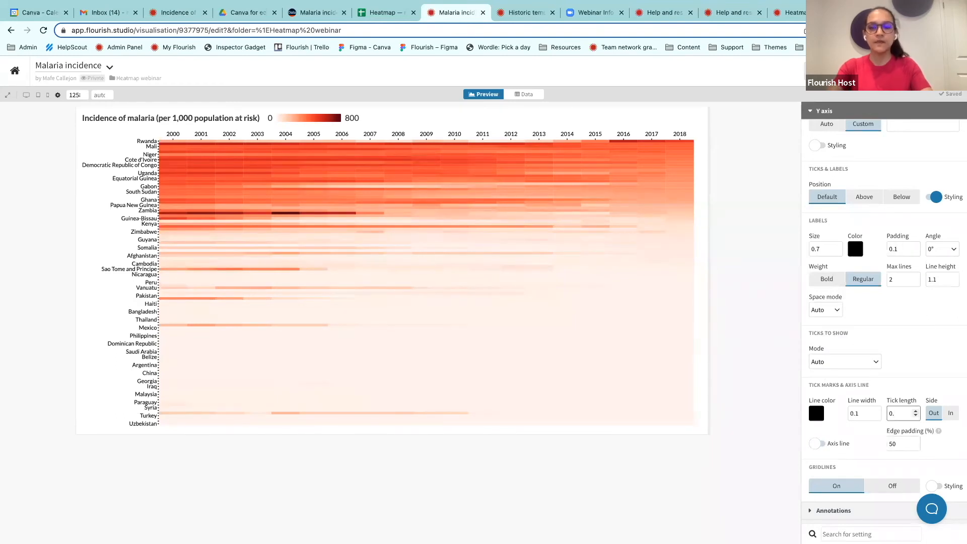
{"action": "type", "text": "1"}
{"action": "key", "text": "Return"}
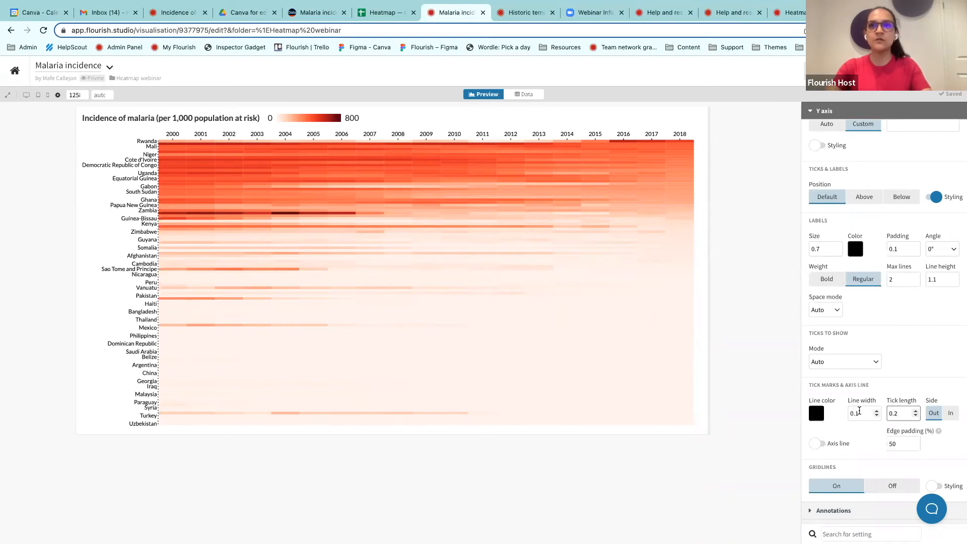
{"action": "left_click", "coordinate": [859, 411]}
{"action": "type", "text": "0"}
{"action": "key", "text": "Return"}
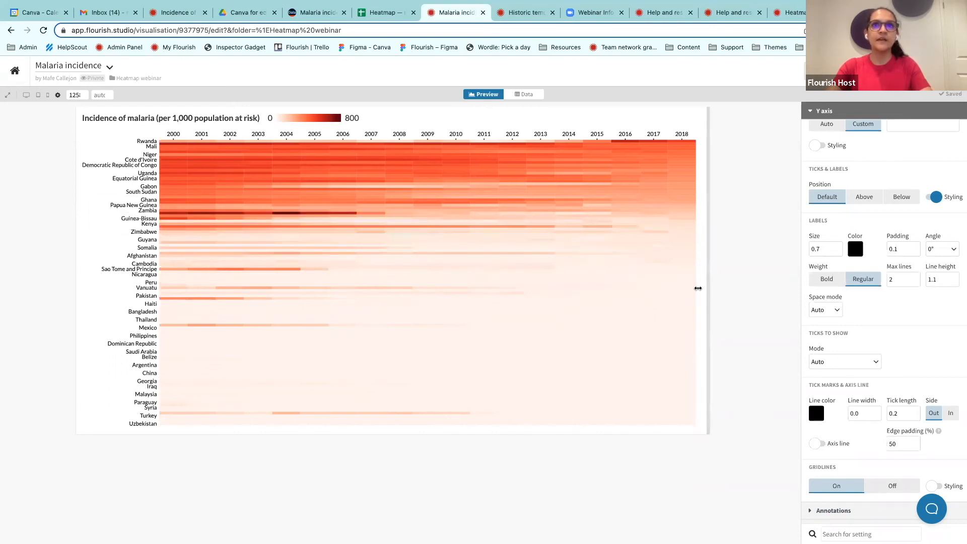
{"action": "left_click_drag", "start_coordinate": [695, 288], "coordinate": [689, 288]}
{"action": "scroll", "coordinate": [838, 397], "scroll_direction": "down", "scroll_amount": 1}
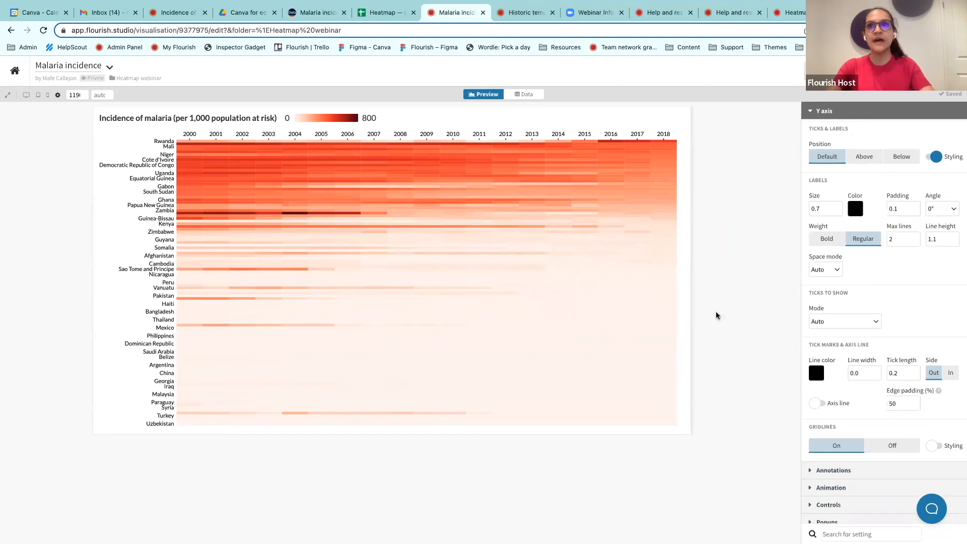
{"action": "scroll", "coordinate": [838, 330], "scroll_direction": "up", "scroll_amount": 3}
{"action": "scroll", "coordinate": [831, 302], "scroll_direction": "up", "scroll_amount": 3}
{"action": "scroll", "coordinate": [823, 226], "scroll_direction": "up", "scroll_amount": 3}
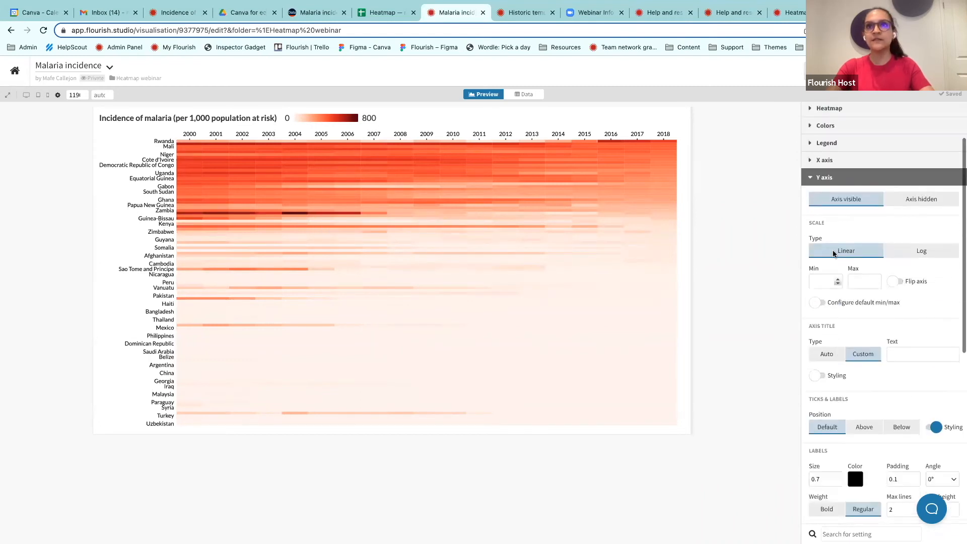
- Add an All option to the year filter in the Controls settings
{"action": "left_click", "coordinate": [820, 180]}
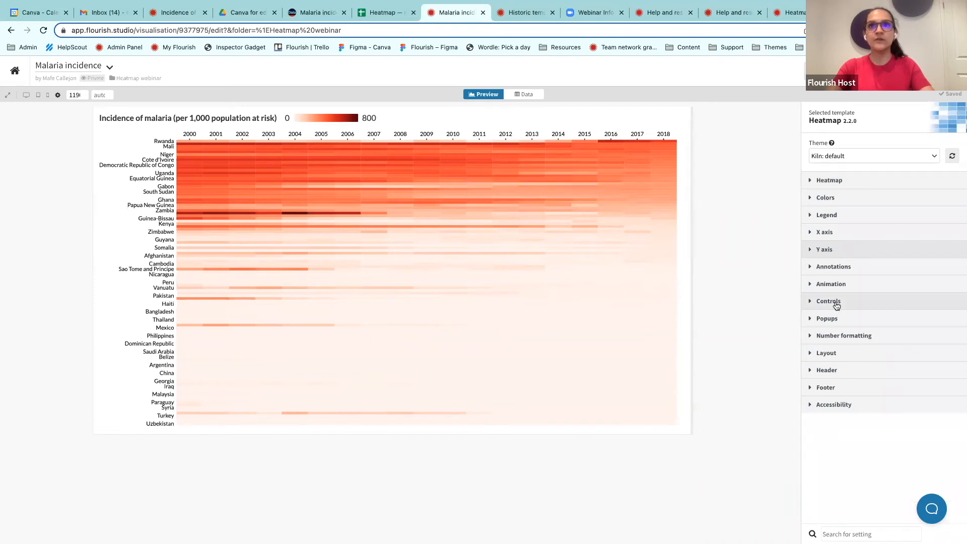
{"action": "left_click", "coordinate": [820, 301]}
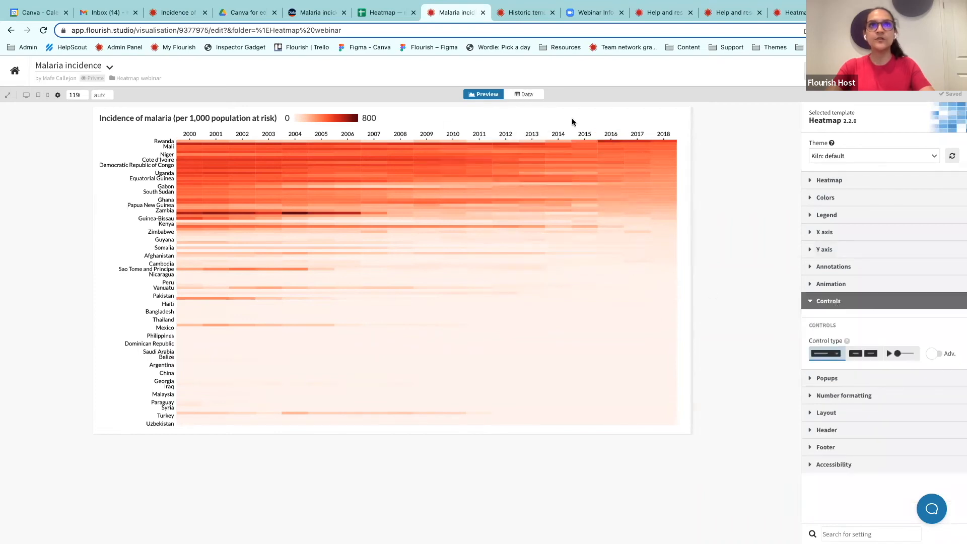
{"action": "left_click", "coordinate": [524, 94]}
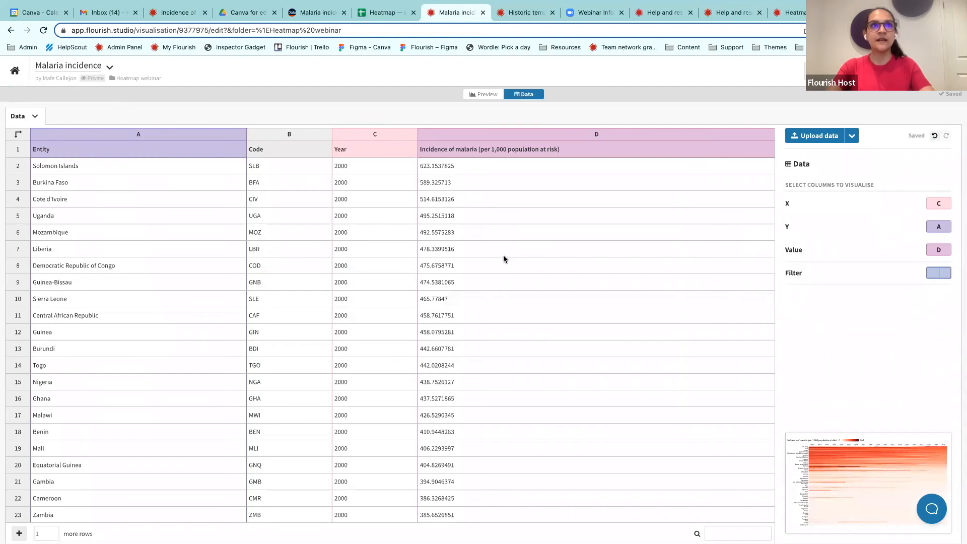
{"action": "left_click", "coordinate": [484, 94]}
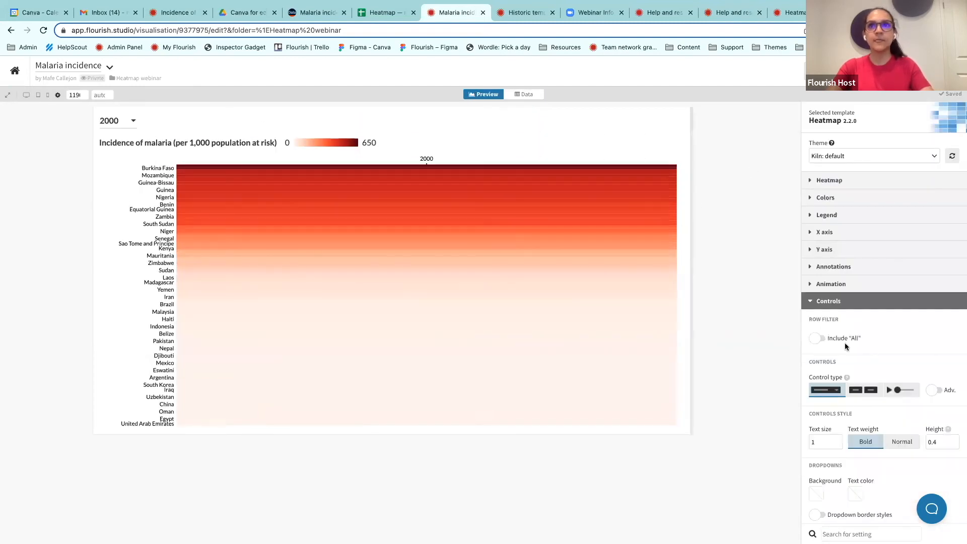
{"action": "left_click", "coordinate": [815, 338]}
{"action": "left_click", "coordinate": [828, 301]}
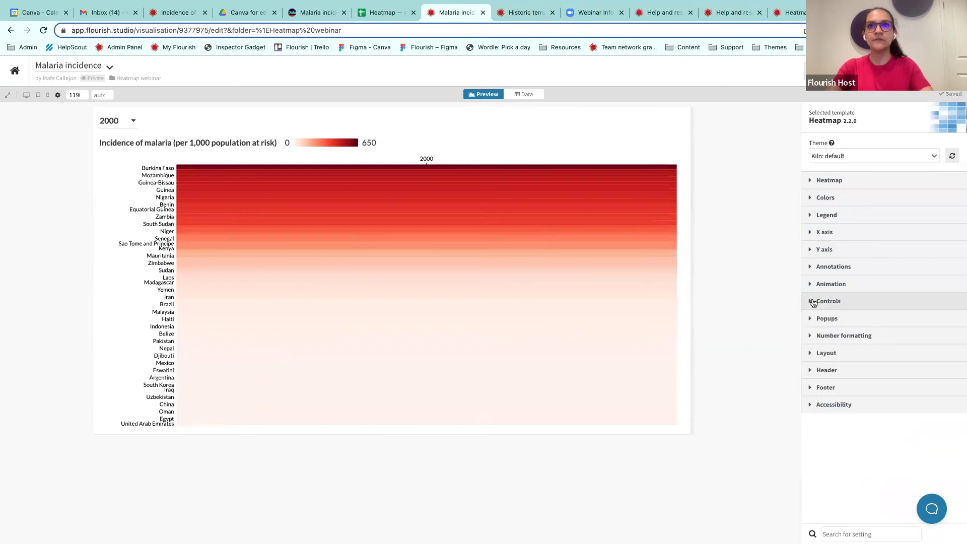
- Try the year filter on 2002 and 2003, then set it back to All years
{"action": "left_click", "coordinate": [130, 123]}
{"action": "left_click", "coordinate": [114, 187]}
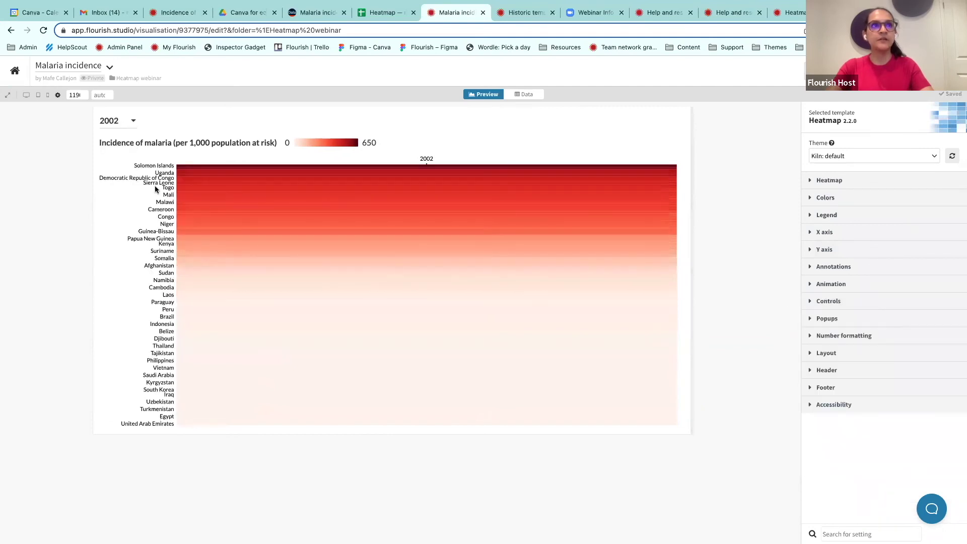
{"action": "left_click", "coordinate": [115, 123]}
{"action": "left_click", "coordinate": [113, 204]}
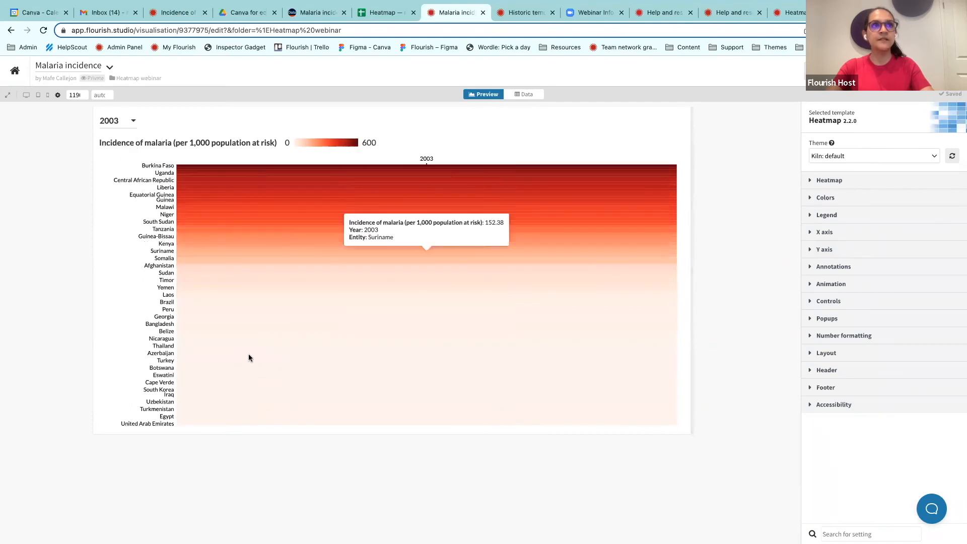
{"action": "left_click", "coordinate": [115, 124]}
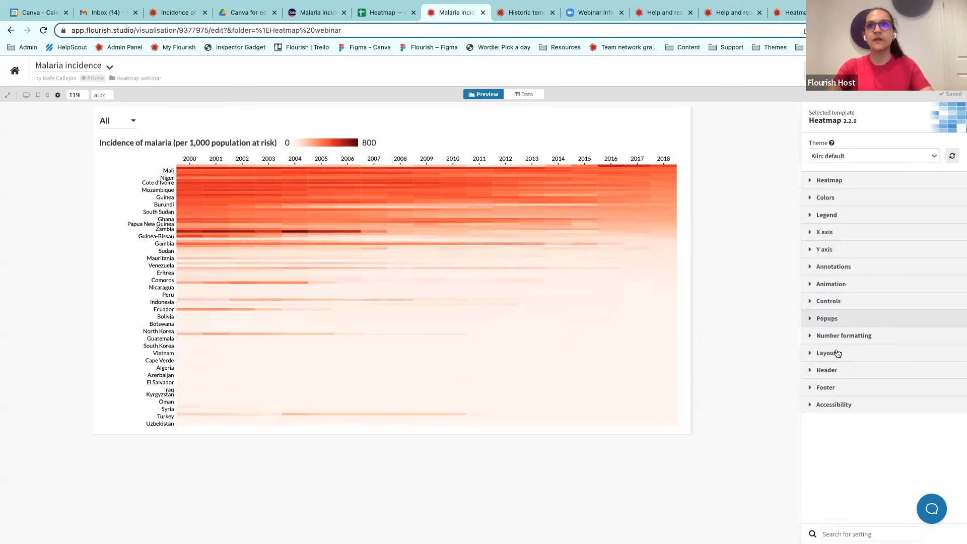
{"action": "left_click", "coordinate": [829, 285]}
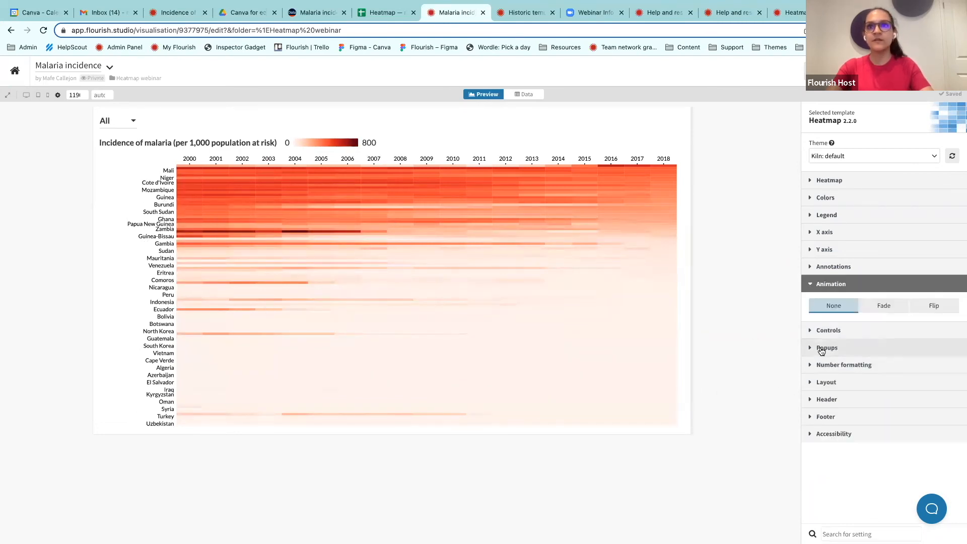
{"action": "left_click", "coordinate": [885, 305]}
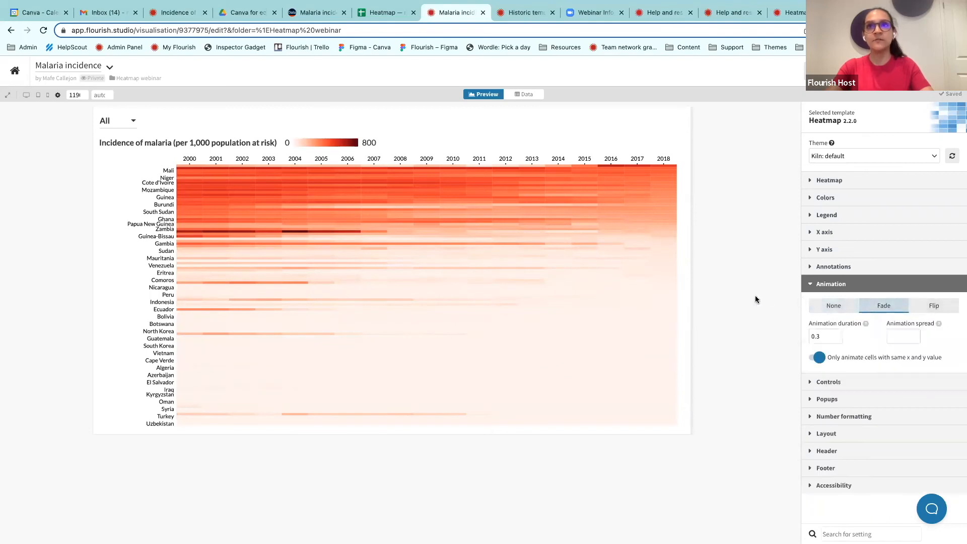
{"action": "left_click", "coordinate": [134, 122]}
{"action": "left_click", "coordinate": [125, 157]}
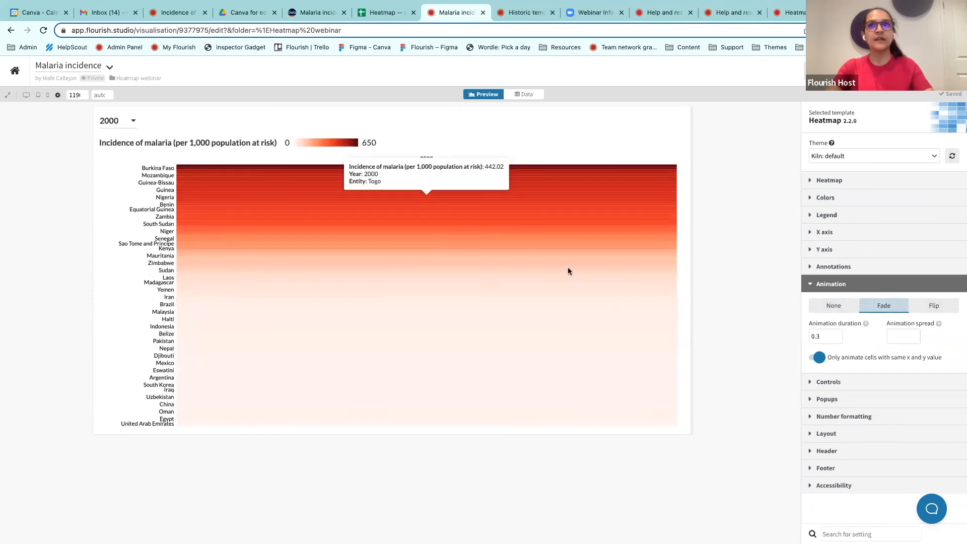
{"action": "left_click", "coordinate": [934, 306]}
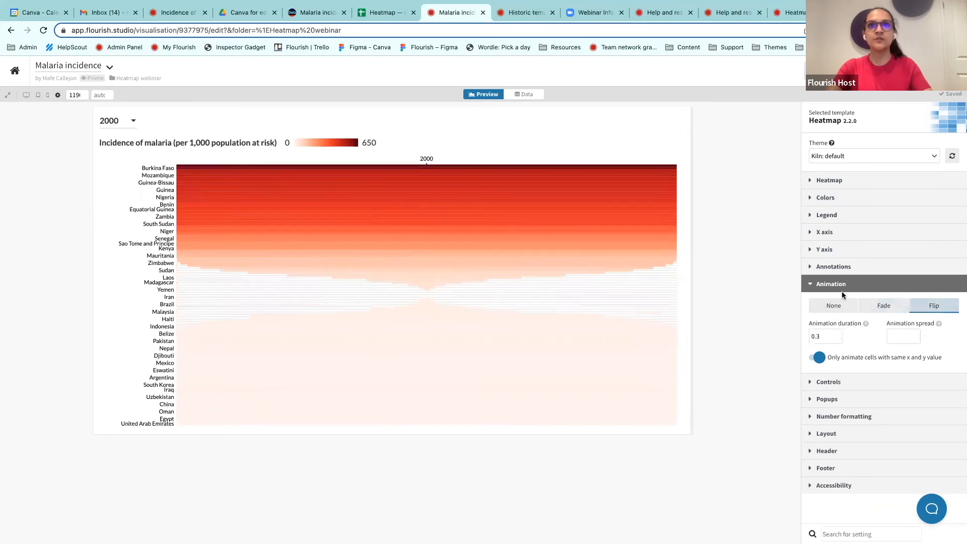
{"action": "left_click", "coordinate": [127, 126]}
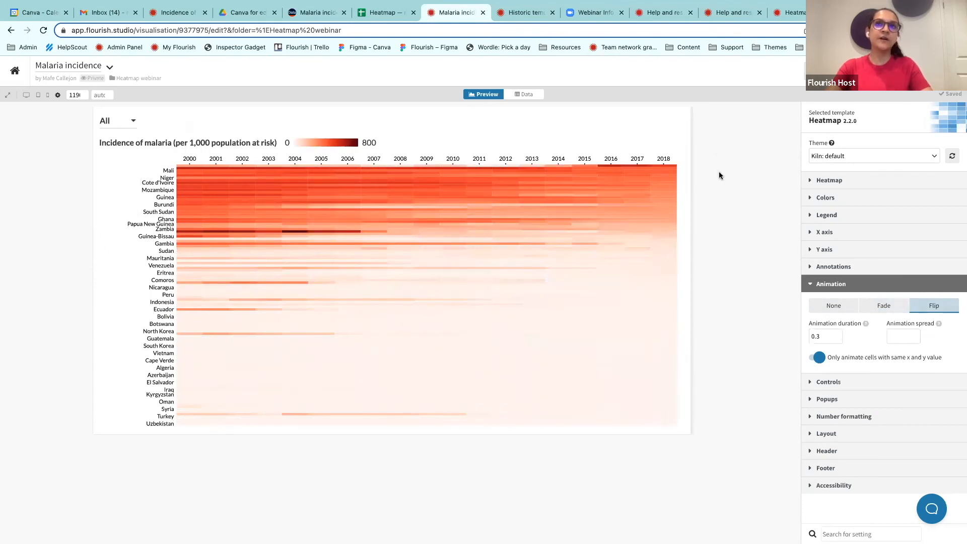
{"action": "left_click", "coordinate": [836, 305]}
{"action": "left_click", "coordinate": [826, 286]}
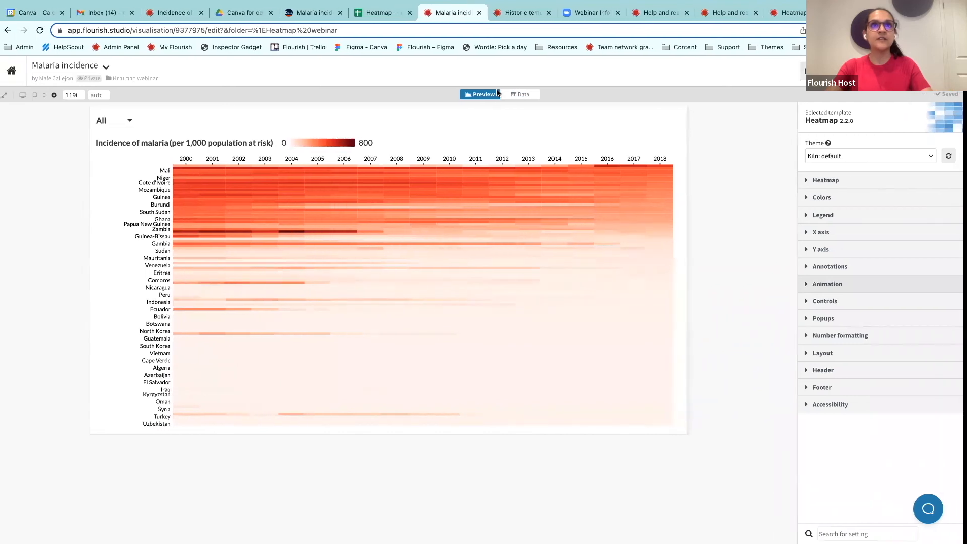
- Switch to the Canva deck and go to slide 12, 'Our heatmap', with its grey chart placeholder
{"action": "key", "text": "ctrl+Left"}
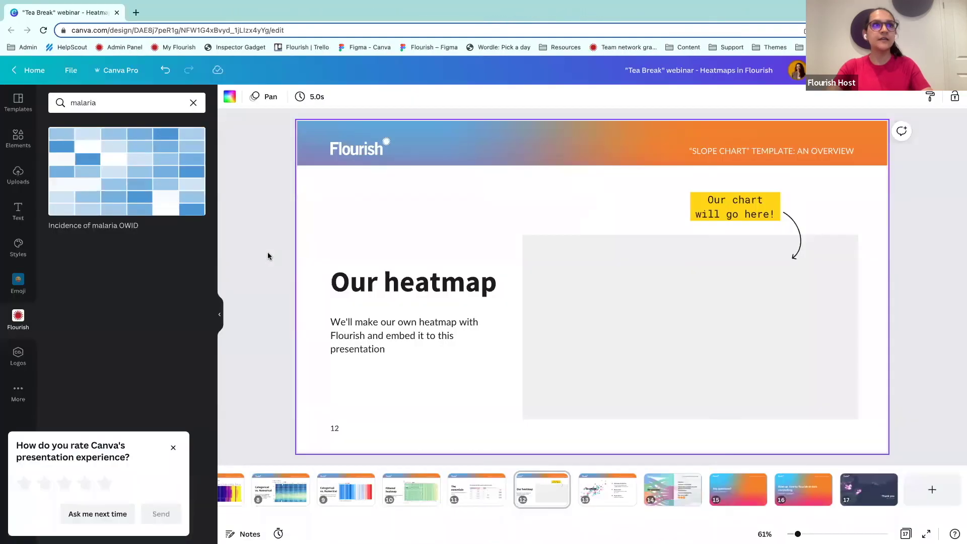
{"action": "left_click", "coordinate": [268, 256]}
{"action": "double_click", "coordinate": [92, 103]}
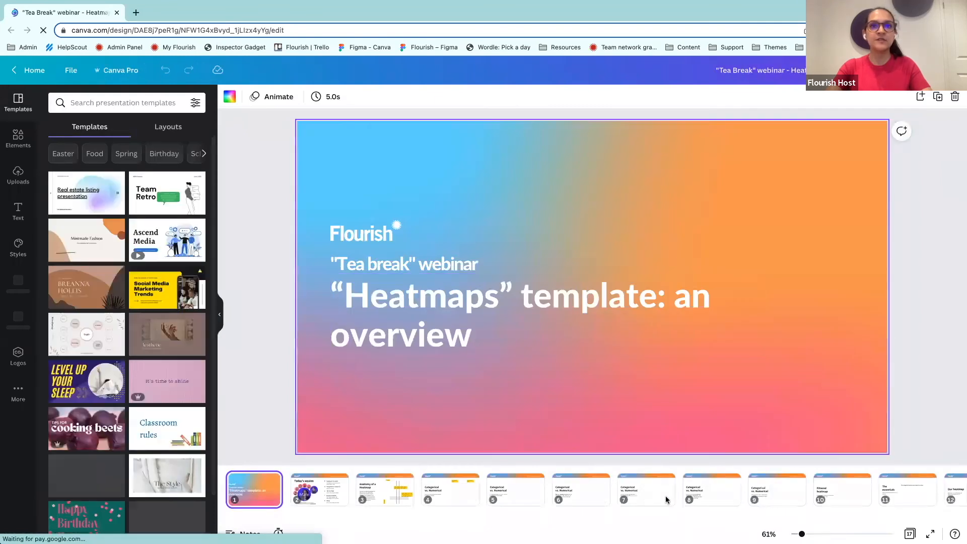
{"action": "scroll", "coordinate": [665, 499], "scroll_direction": "down", "scroll_amount": 3}
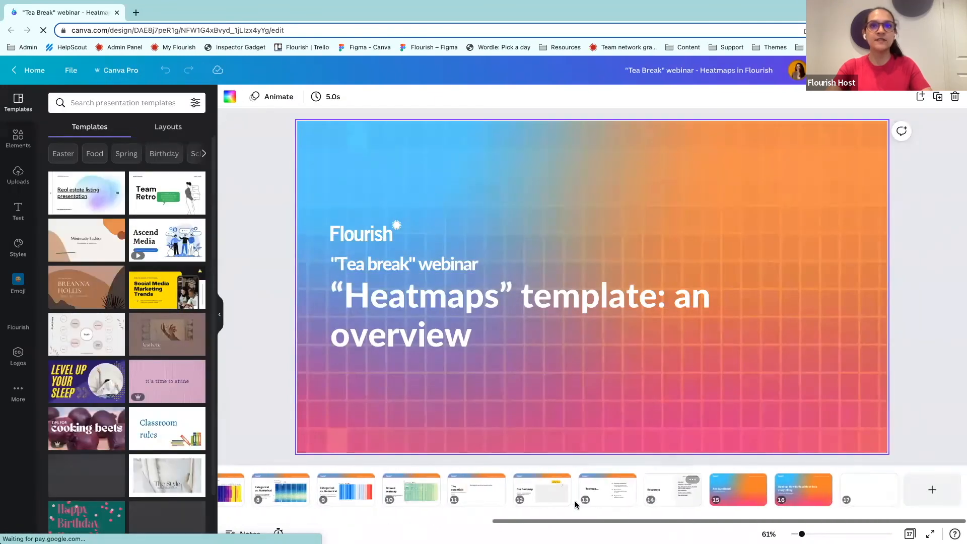
{"action": "left_click", "coordinate": [542, 491]}
{"action": "left_click", "coordinate": [638, 307]}
{"action": "left_click", "coordinate": [453, 228]}
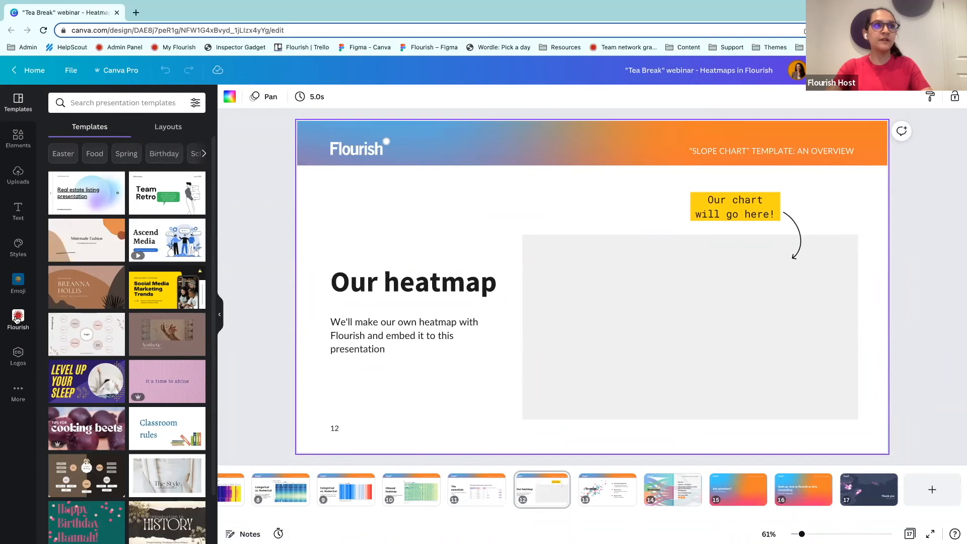
- Insert the Malaria incidence project via the Flourish Canva app onto slide 12
{"action": "left_click", "coordinate": [18, 390]}
{"action": "left_click", "coordinate": [99, 102]}
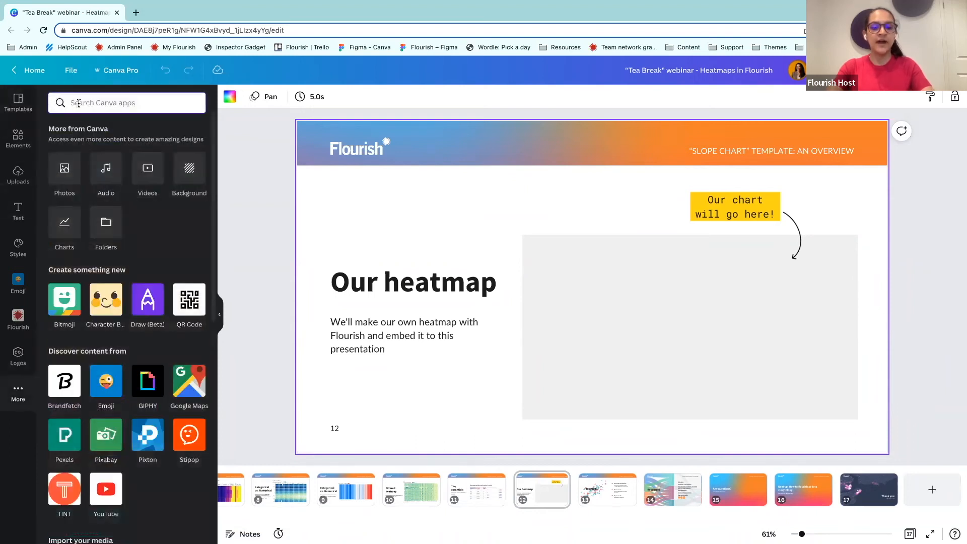
{"action": "type", "text": "flourish"}
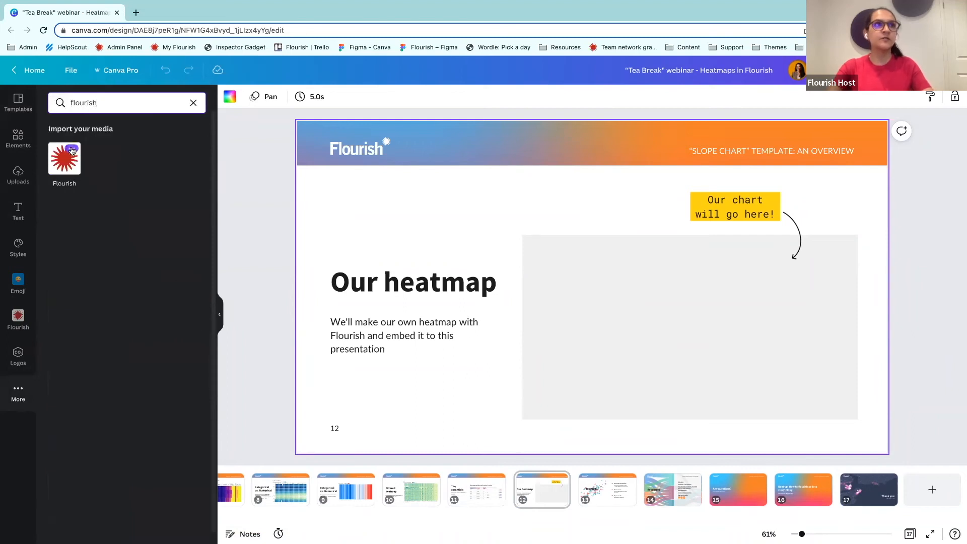
{"action": "left_click", "coordinate": [66, 161]}
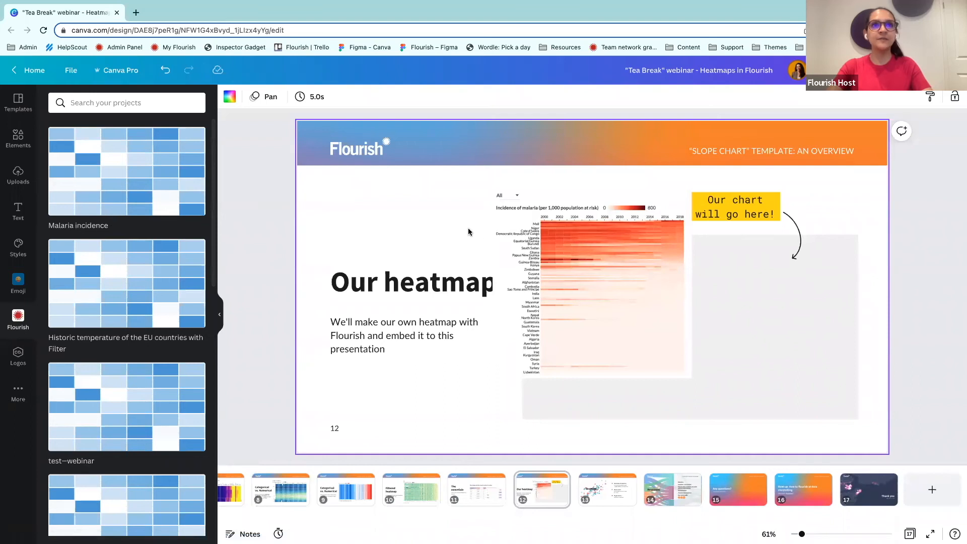
{"action": "mouse_move", "coordinate": [593, 253]}
{"action": "left_mouse_down"}
{"action": "mouse_move", "coordinate": [605, 296]}
{"action": "mouse_move", "coordinate": [610, 282]}
{"action": "left_mouse_up"}
- Move the yellow note and its arrow higher up the slide
{"action": "left_click", "coordinate": [736, 211]}
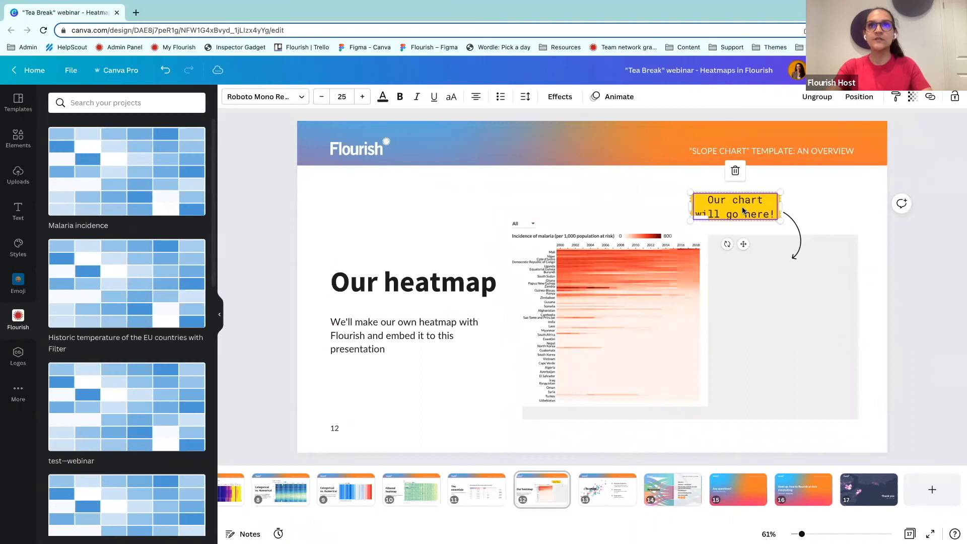
{"action": "left_click_drag", "start_coordinate": [742, 187], "coordinate": [742, 165]}
{"action": "left_click_drag", "start_coordinate": [793, 234], "coordinate": [800, 199]}
- Resize and position the embedded heatmap to fill the placeholder area on the right side
{"action": "left_click", "coordinate": [647, 327]}
{"action": "left_click_drag", "start_coordinate": [707, 311], "coordinate": [857, 313]}
{"action": "left_click_drag", "start_coordinate": [686, 405], "coordinate": [685, 445]}
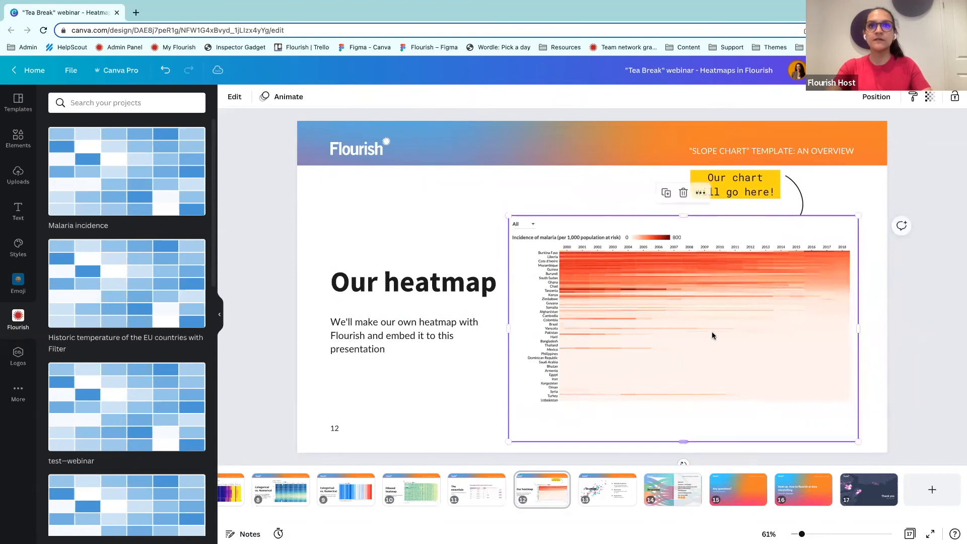
{"action": "left_click_drag", "start_coordinate": [711, 337], "coordinate": [718, 342]}
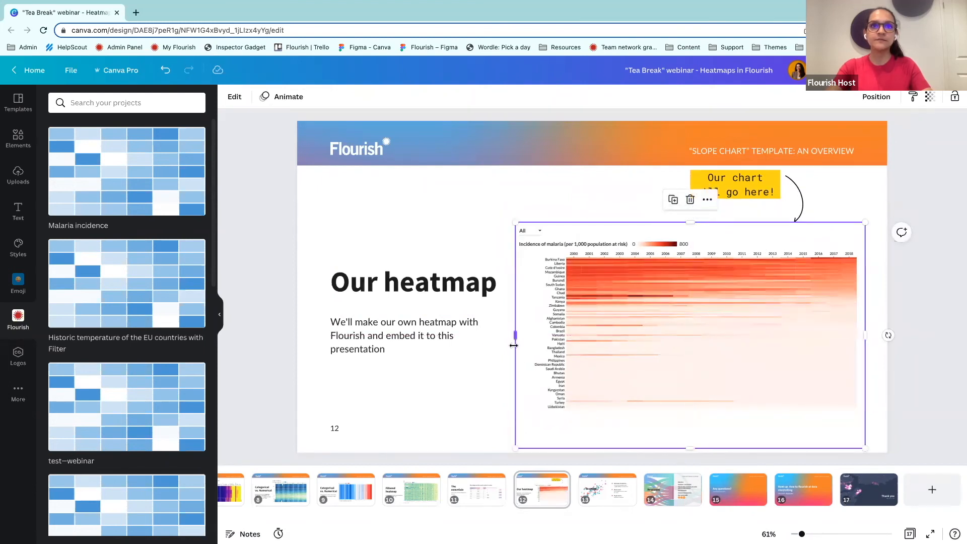
{"action": "left_click_drag", "start_coordinate": [516, 336], "coordinate": [495, 344]}
{"action": "left_click_drag", "start_coordinate": [639, 336], "coordinate": [650, 329]}
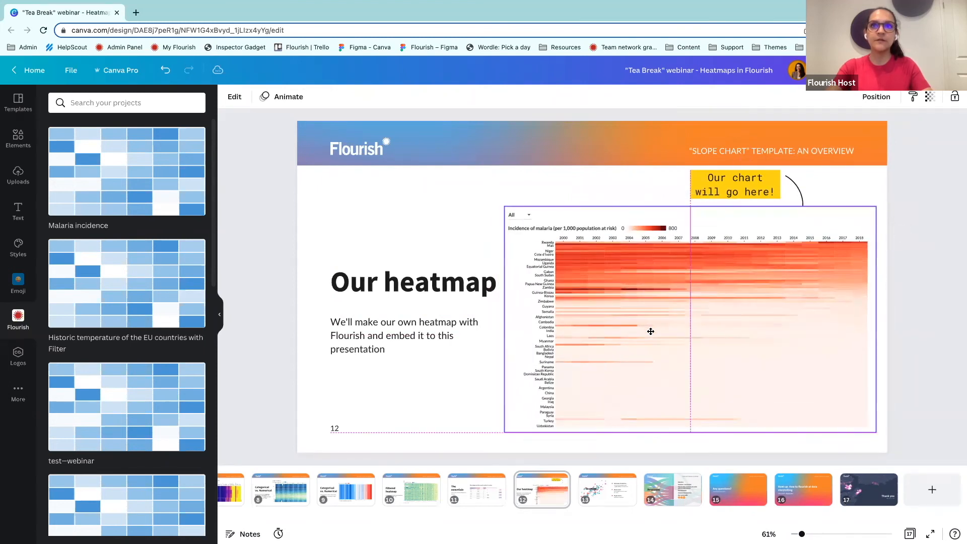
{"action": "left_click", "coordinate": [860, 150]}
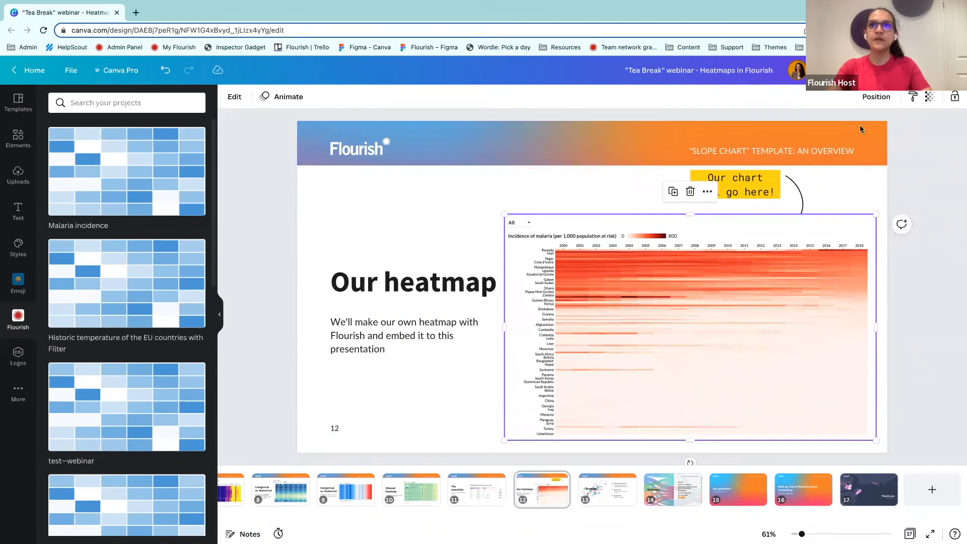
{"action": "left_click", "coordinate": [875, 97]}
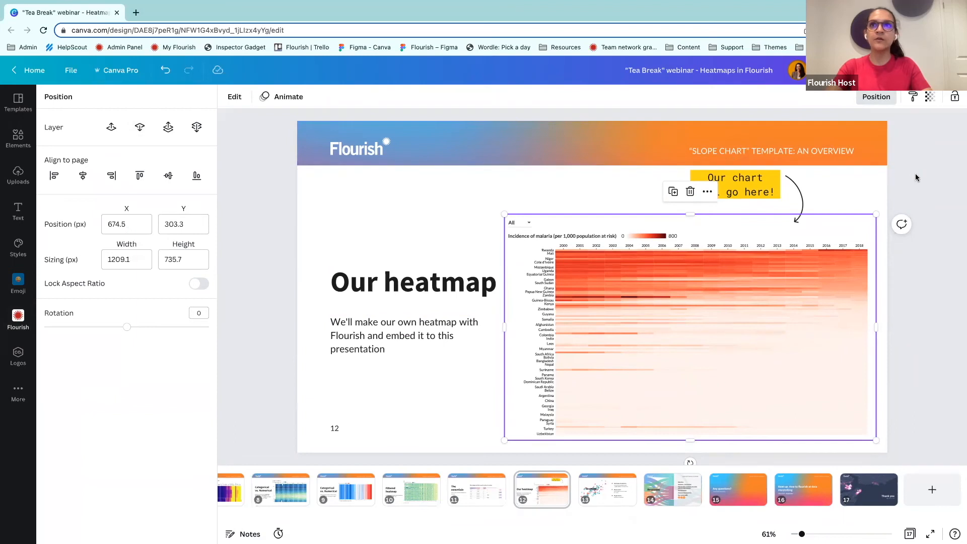
{"action": "left_click", "coordinate": [793, 189]}
- Shift the yellow note and arrow to the right above the heatmap
{"action": "left_click_drag", "start_coordinate": [799, 197], "coordinate": [827, 200]}
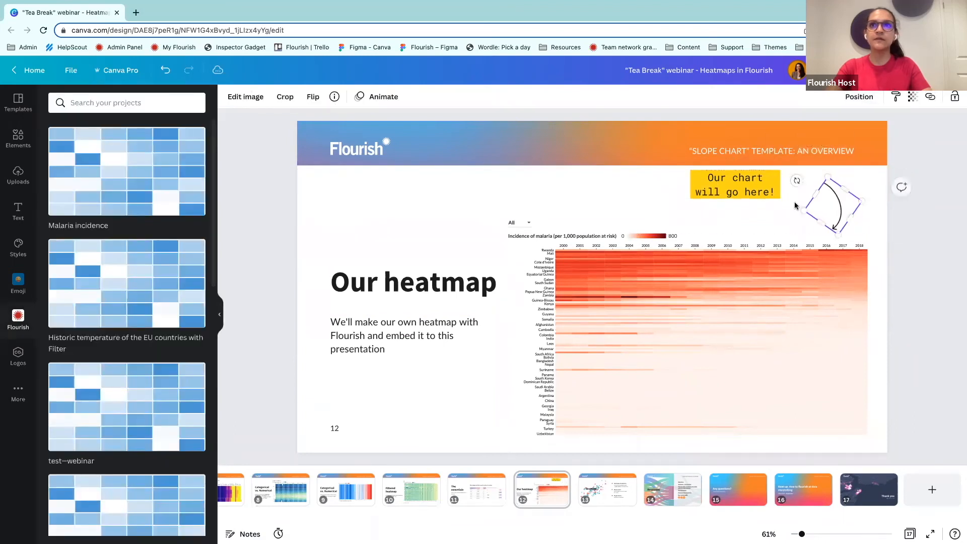
{"action": "left_click_drag", "start_coordinate": [736, 185], "coordinate": [778, 192]}
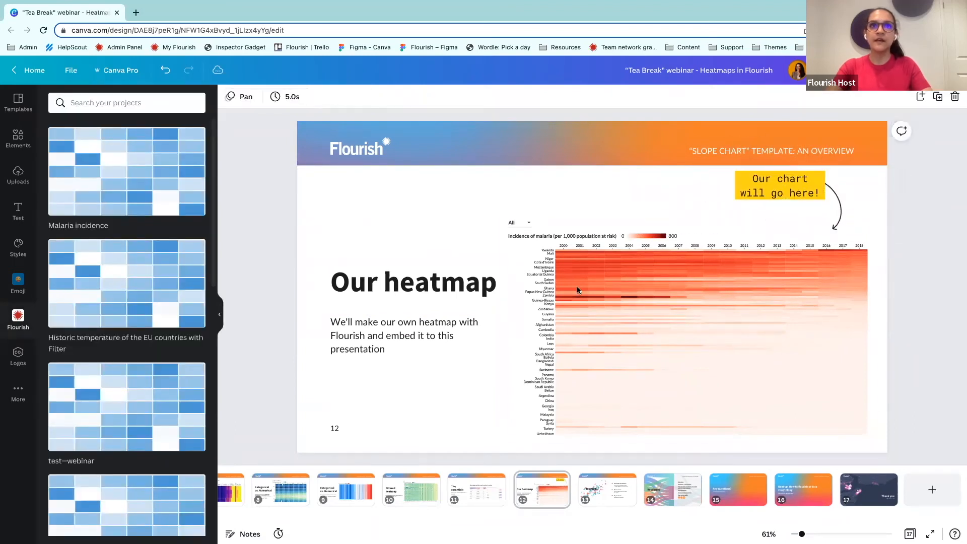
{"action": "left_click", "coordinate": [400, 233]}
{"action": "left_click", "coordinate": [603, 299]}
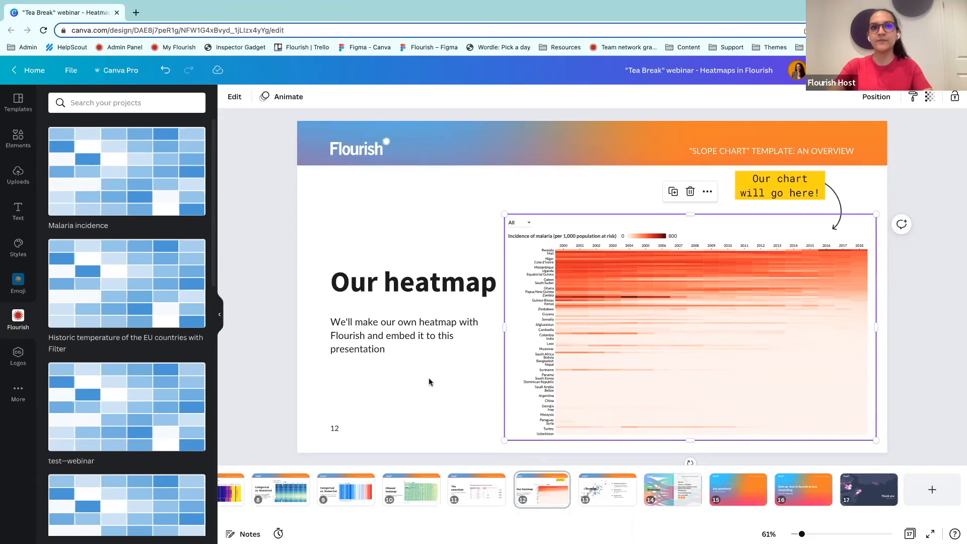
- Go to slide 13, the 'To recap...' summary slide
{"action": "left_click", "coordinate": [428, 378]}
{"action": "left_click", "coordinate": [602, 503]}
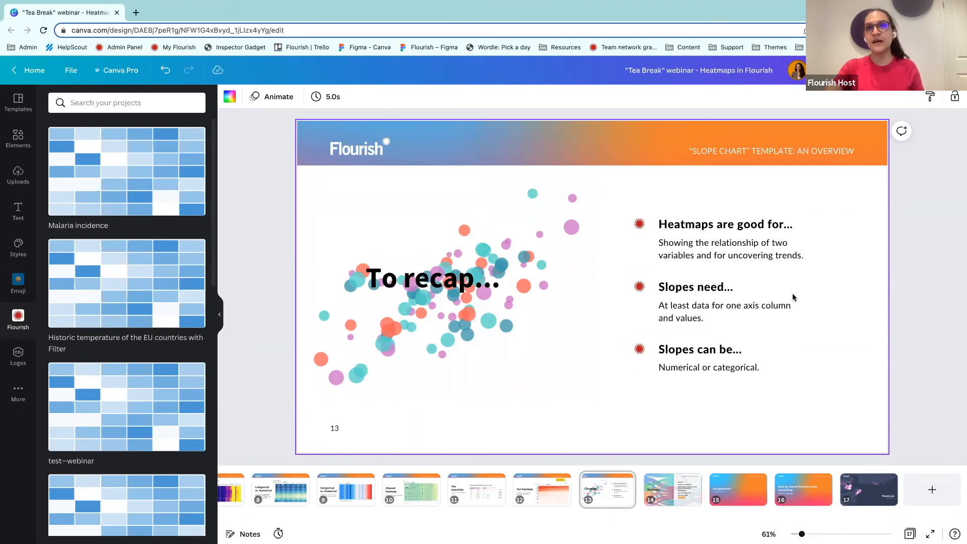
- Replace 'Slopes' with 'Heatmap' in the recap heading on slide 13
{"action": "left_click", "coordinate": [679, 293]}
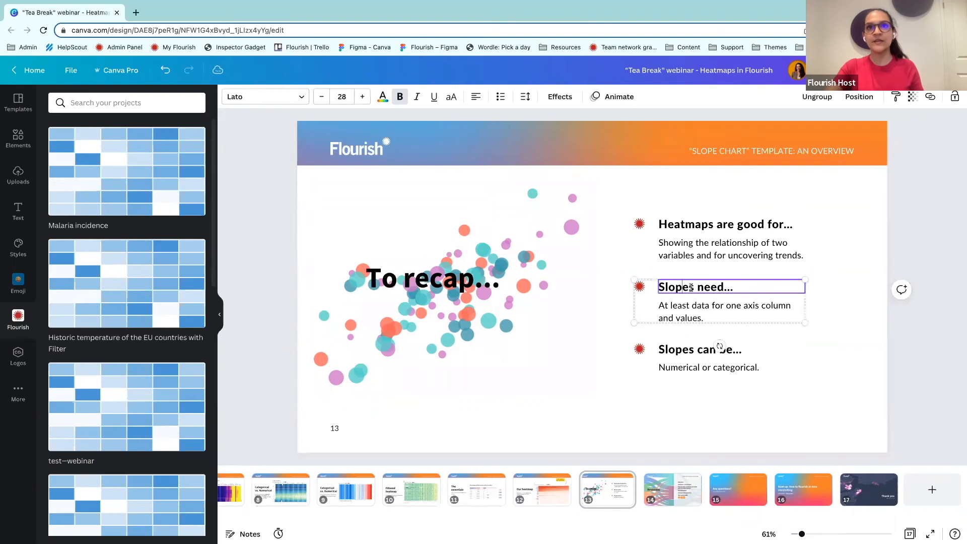
{"action": "double_click", "coordinate": [670, 287]}
{"action": "type", "text": "Hear"}
{"action": "type", "text": "map"}
{"action": "left_click_drag", "start_coordinate": [710, 286], "coordinate": [659, 286]}
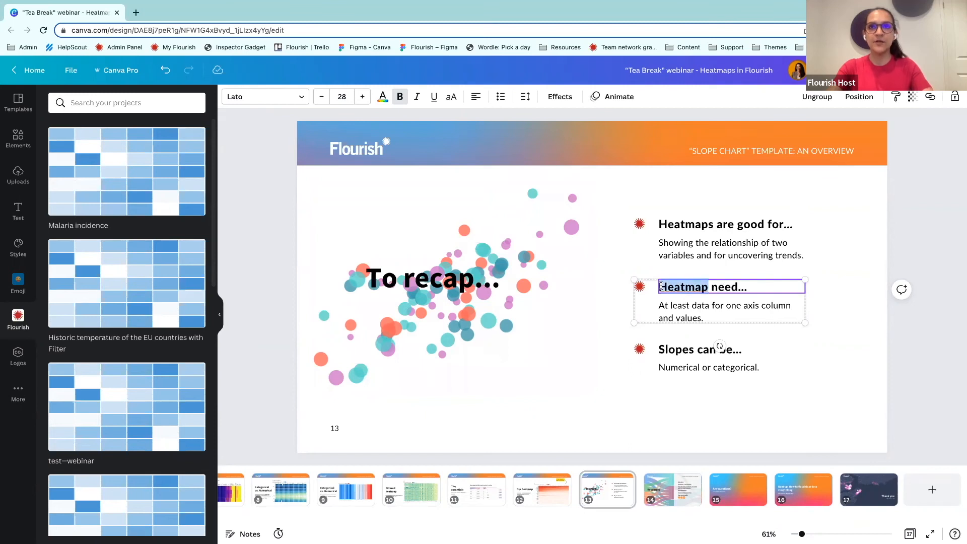
{"action": "left_click", "coordinate": [578, 347]}
{"action": "left_click", "coordinate": [664, 405]}
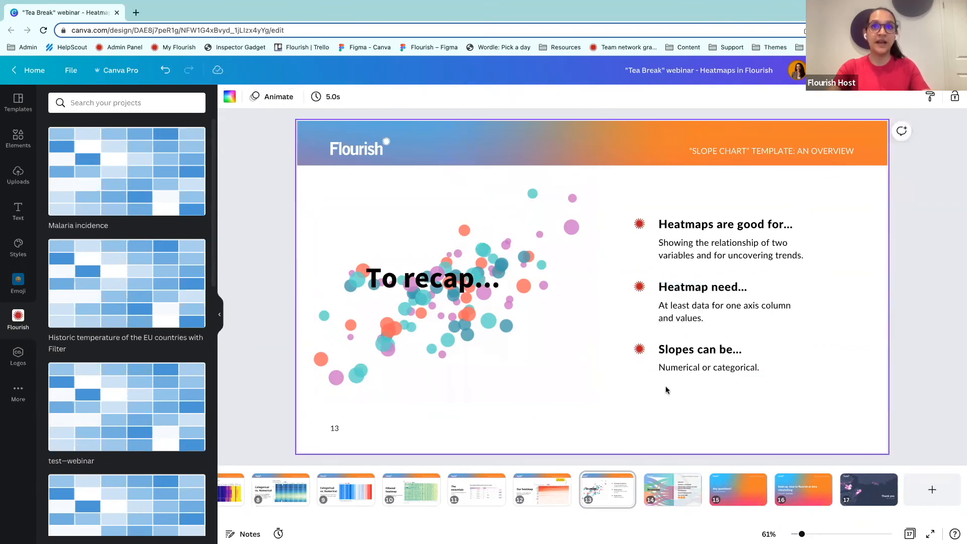
- Change the third recap point to read 'Heatmap can be...' and go to the Resources slide
{"action": "left_click", "coordinate": [681, 350]}
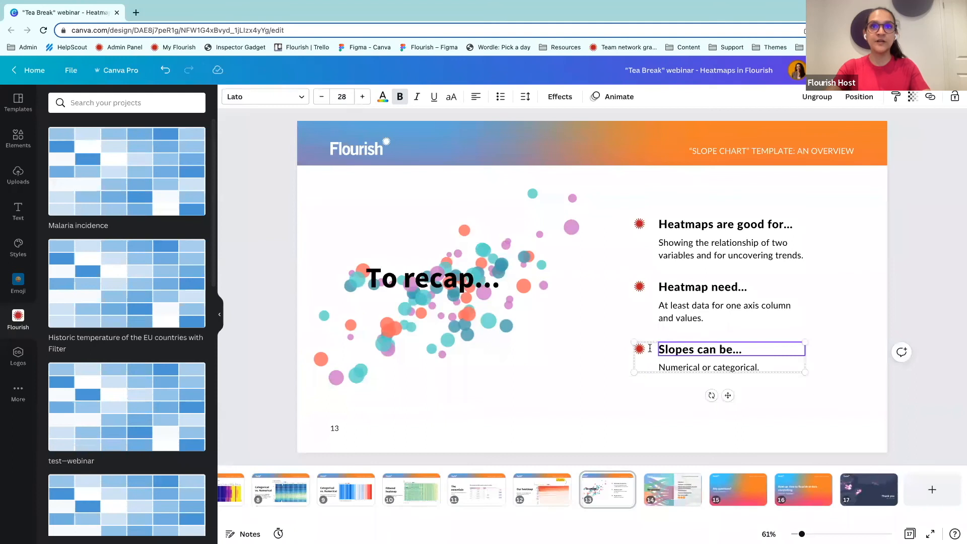
{"action": "left_click_drag", "start_coordinate": [694, 349], "coordinate": [657, 349]}
{"action": "type", "text": "Heatmap"}
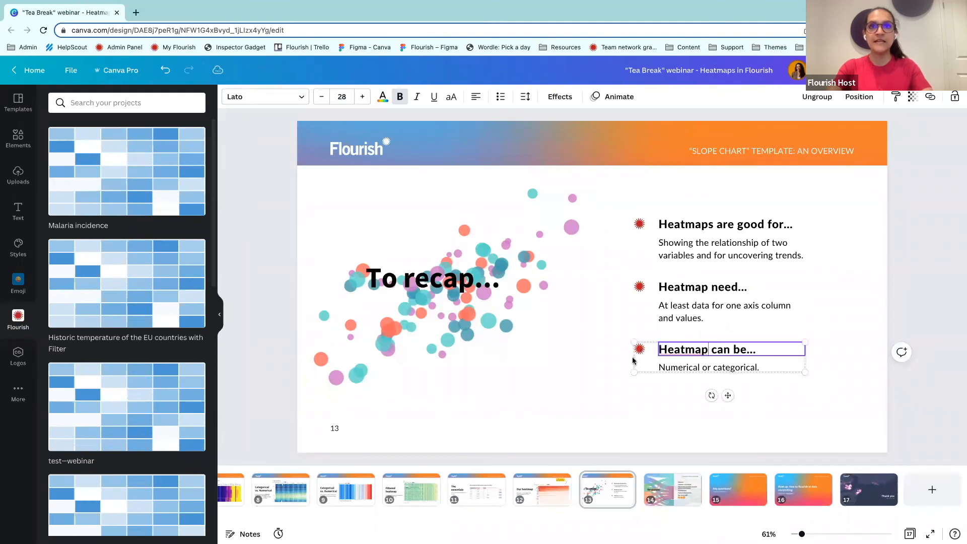
{"action": "left_click", "coordinate": [603, 398]}
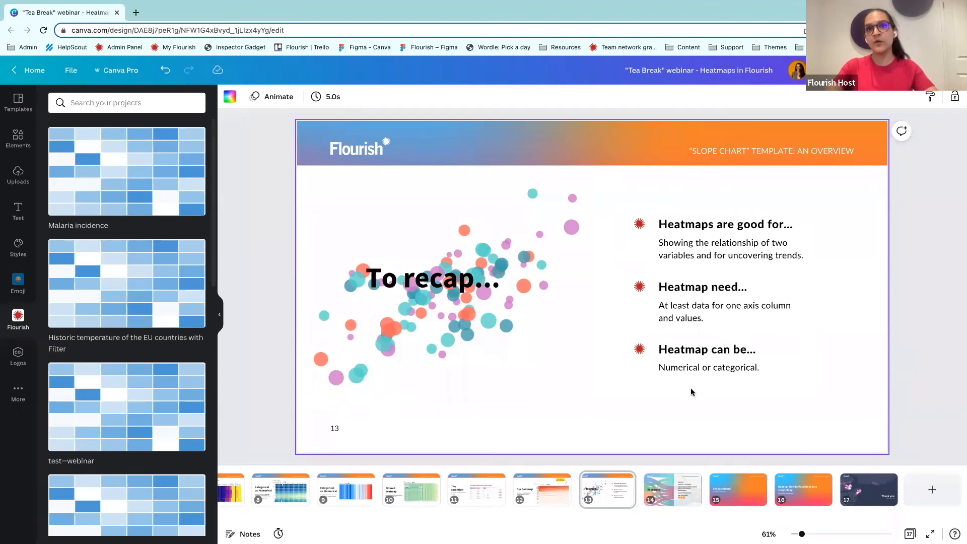
{"action": "left_click", "coordinate": [666, 491]}
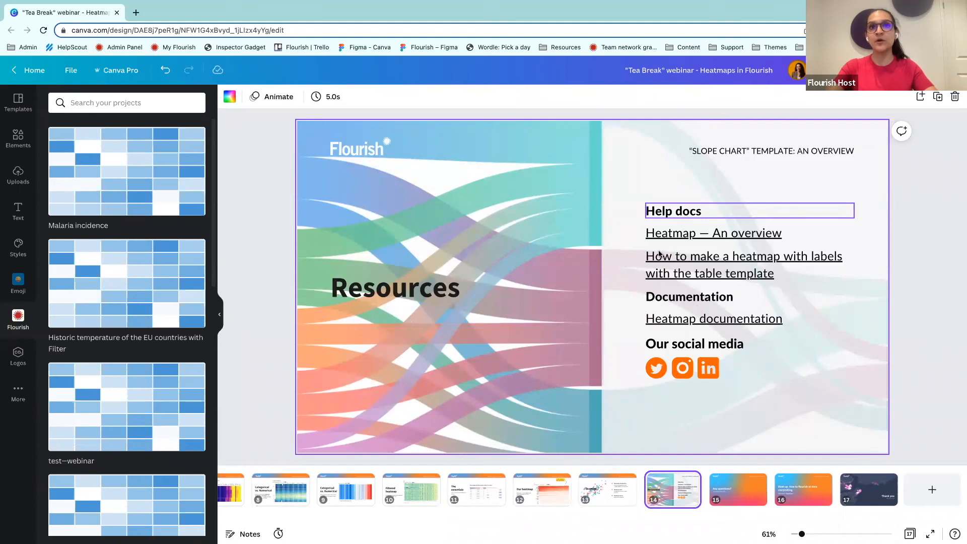
- Attempt to open the Heatmap documentation link via right-click, then back out
{"action": "left_click", "coordinate": [660, 321]}
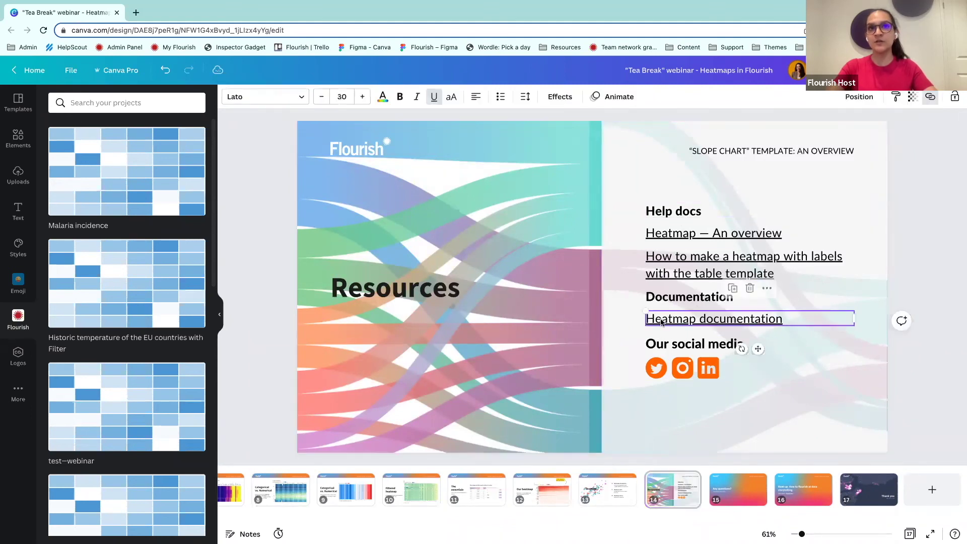
{"action": "right_click", "coordinate": [693, 321]}
{"action": "key", "text": "Escape"}
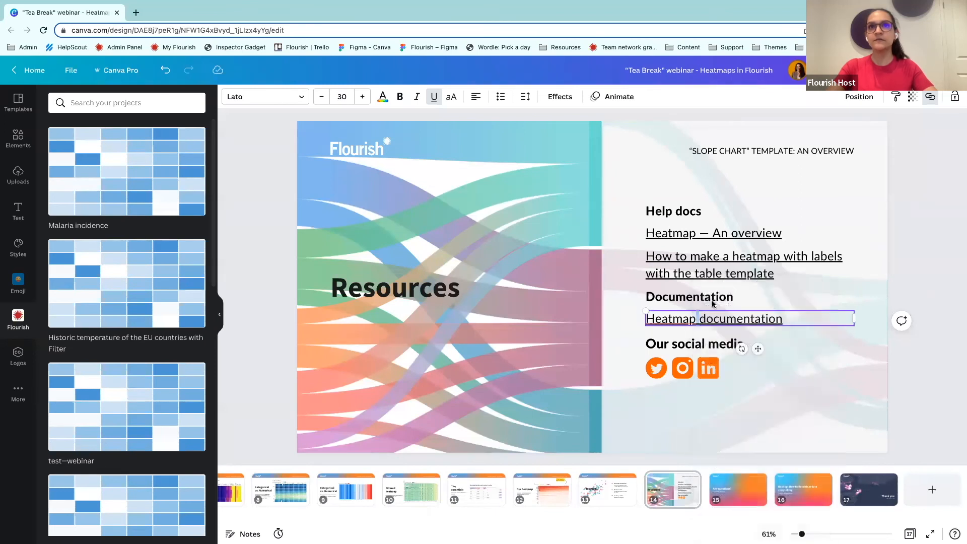
{"action": "left_click", "coordinate": [924, 225]}
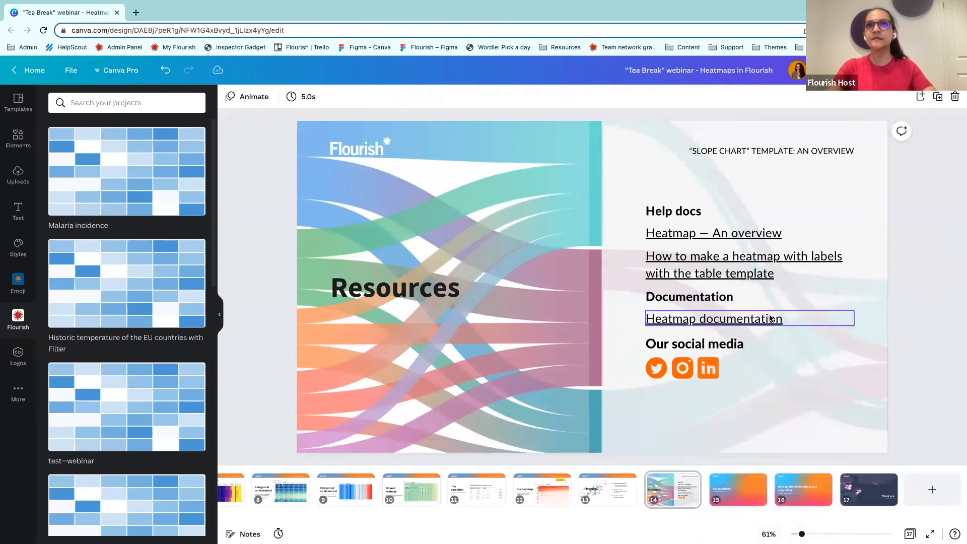
- Follow the Heatmap documentation link from the Resources slide via Go to link
{"action": "left_click", "coordinate": [772, 319]}
{"action": "left_click", "coordinate": [930, 97]}
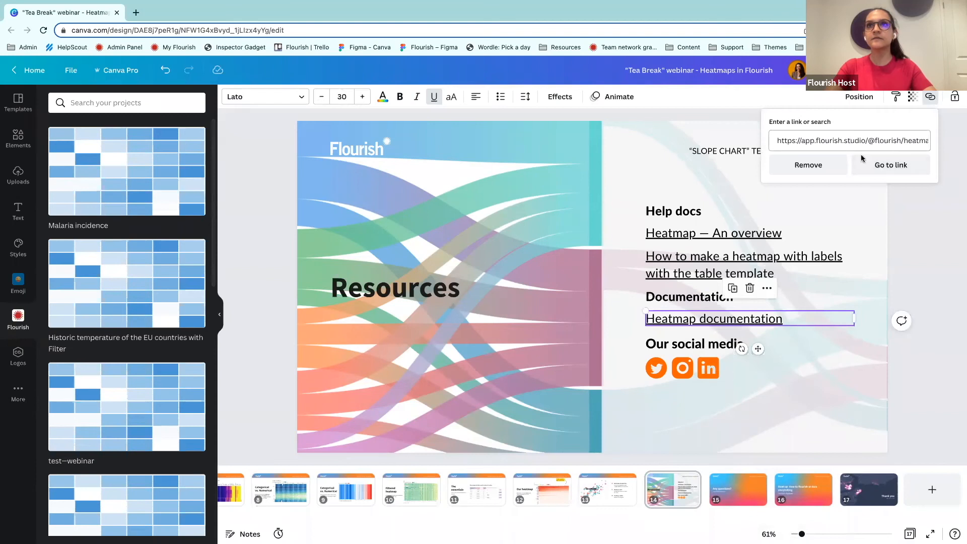
{"action": "left_click", "coordinate": [891, 165]}
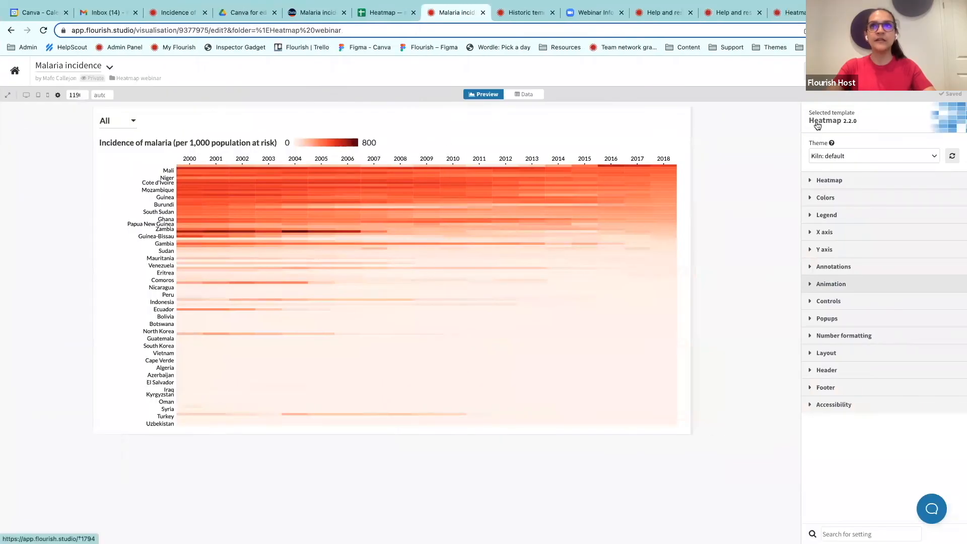
- View the Heatmap template page in a new tab, then return to the Malaria incidence editor
{"action": "right_click", "coordinate": [817, 124]}
{"action": "left_click", "coordinate": [838, 131]}
{"action": "left_click", "coordinate": [486, 12]}
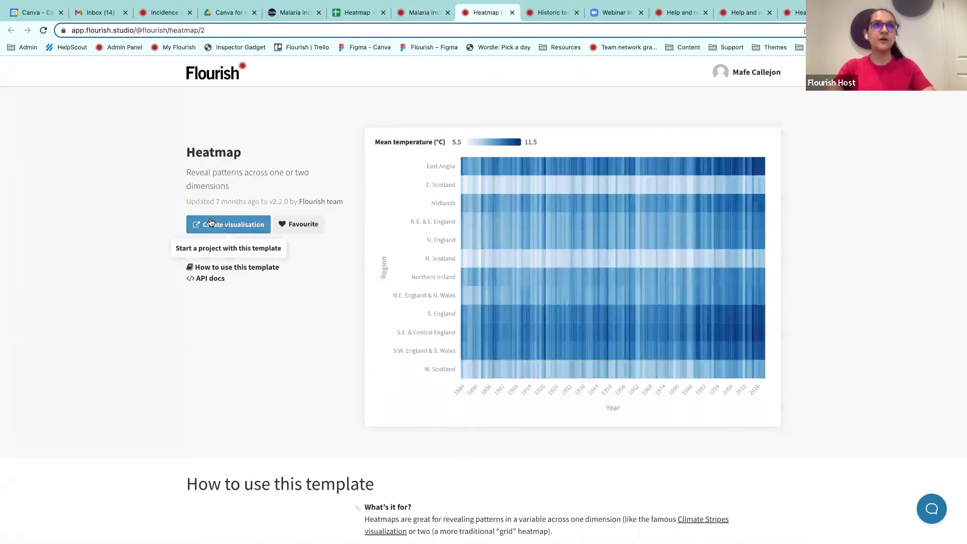
{"action": "scroll", "coordinate": [234, 269], "scroll_direction": "down", "scroll_amount": 5}
{"action": "scroll", "coordinate": [234, 270], "scroll_direction": "down", "scroll_amount": 3}
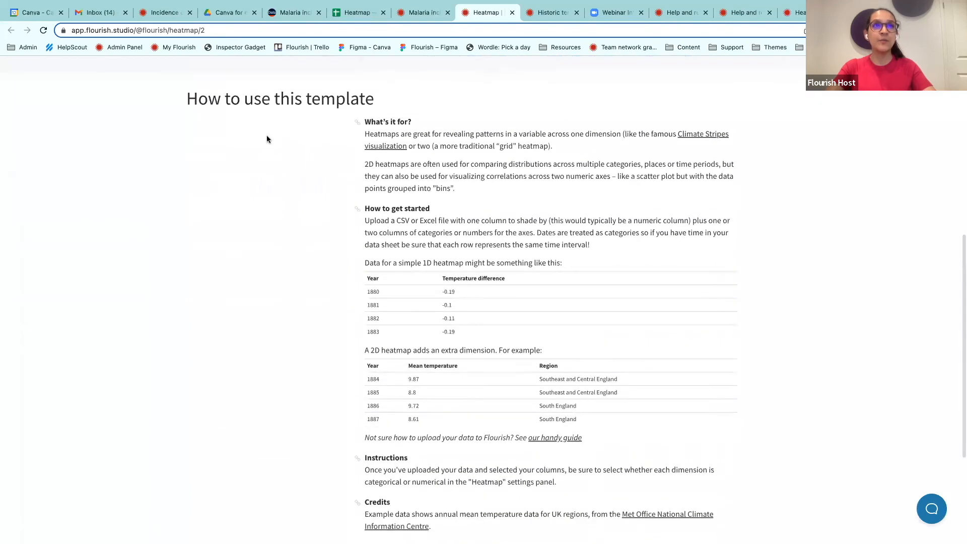
{"action": "scroll", "coordinate": [266, 136], "scroll_direction": "up", "scroll_amount": 2}
{"action": "scroll", "coordinate": [252, 260], "scroll_direction": "down", "scroll_amount": 6}
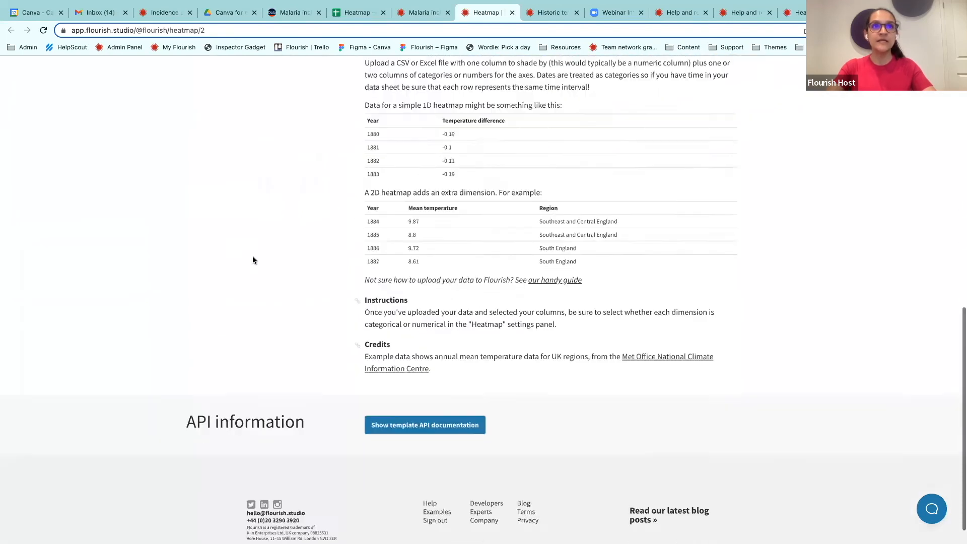
{"action": "scroll", "coordinate": [252, 260], "scroll_direction": "up", "scroll_amount": 7}
{"action": "scroll", "coordinate": [262, 312], "scroll_direction": "up", "scroll_amount": 1}
{"action": "scroll", "coordinate": [262, 308], "scroll_direction": "down", "scroll_amount": 3}
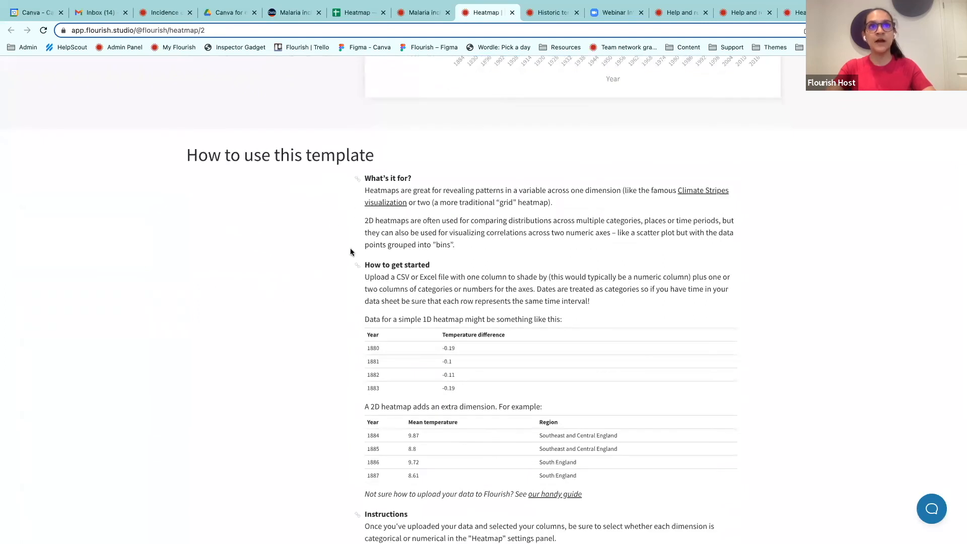
{"action": "scroll", "coordinate": [351, 253], "scroll_direction": "down", "scroll_amount": 1}
{"action": "scroll", "coordinate": [335, 345], "scroll_direction": "down", "scroll_amount": 1}
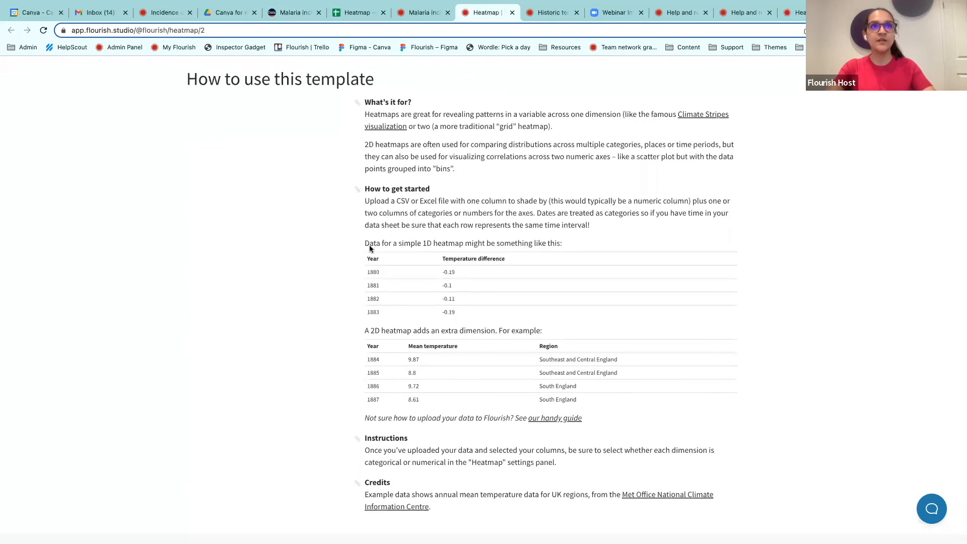
{"action": "scroll", "coordinate": [321, 293], "scroll_direction": "up", "scroll_amount": 1}
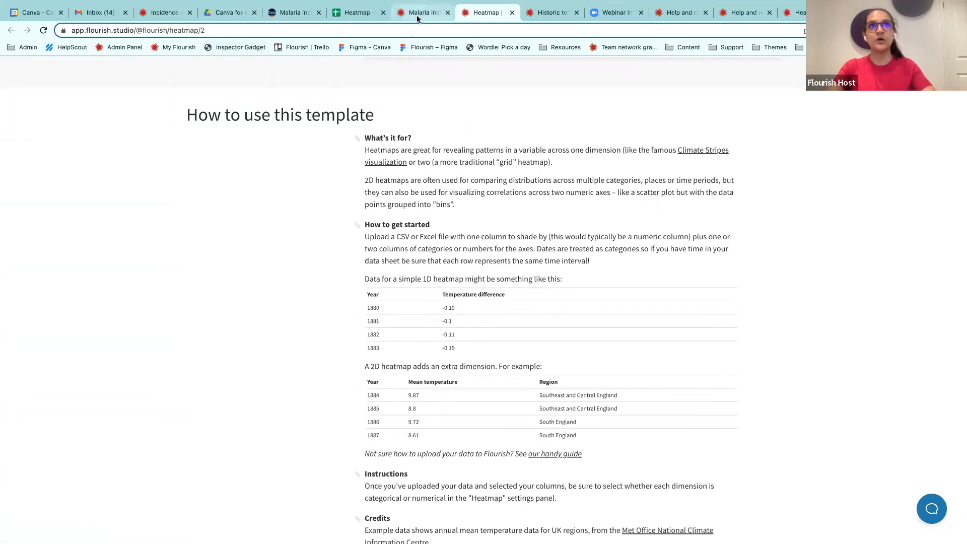
{"action": "left_click", "coordinate": [418, 13]}
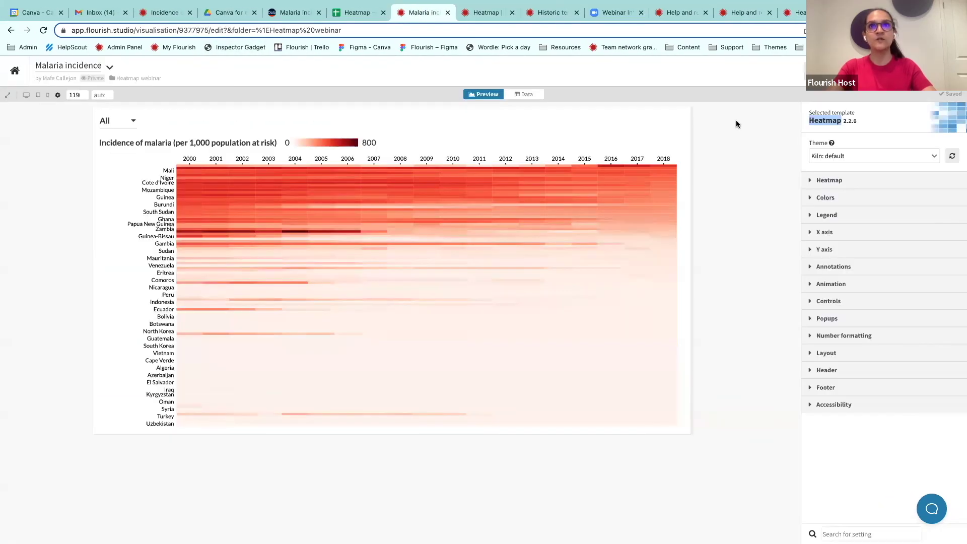
- Show Canva's 'Any questions?' slide 15, then switch back to the Flourish editor window
{"action": "left_click", "coordinate": [823, 119]}
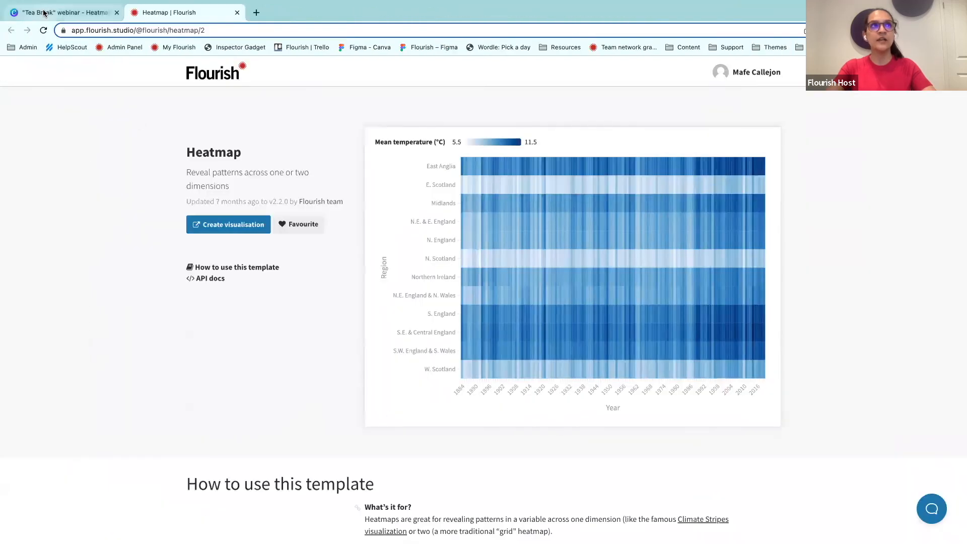
{"action": "left_click", "coordinate": [65, 12]}
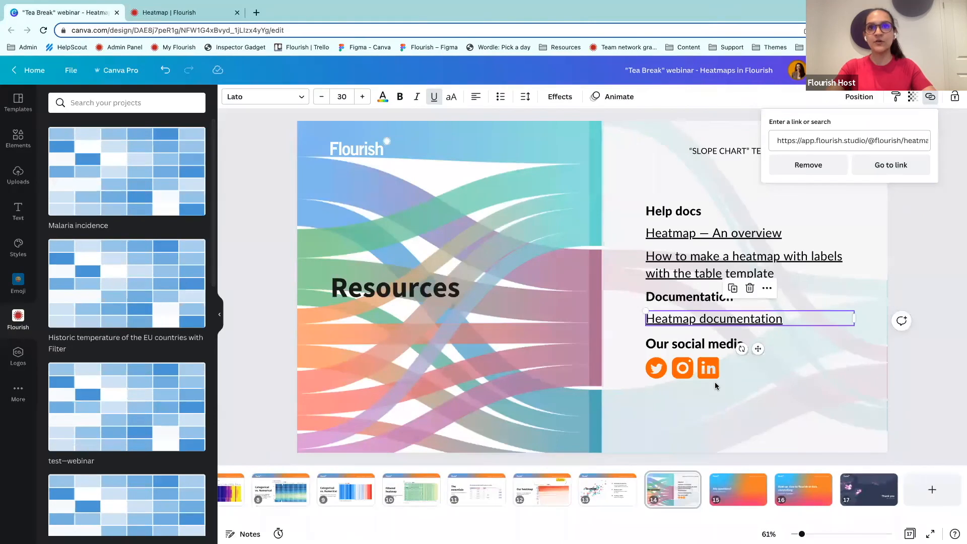
{"action": "left_click", "coordinate": [737, 495]}
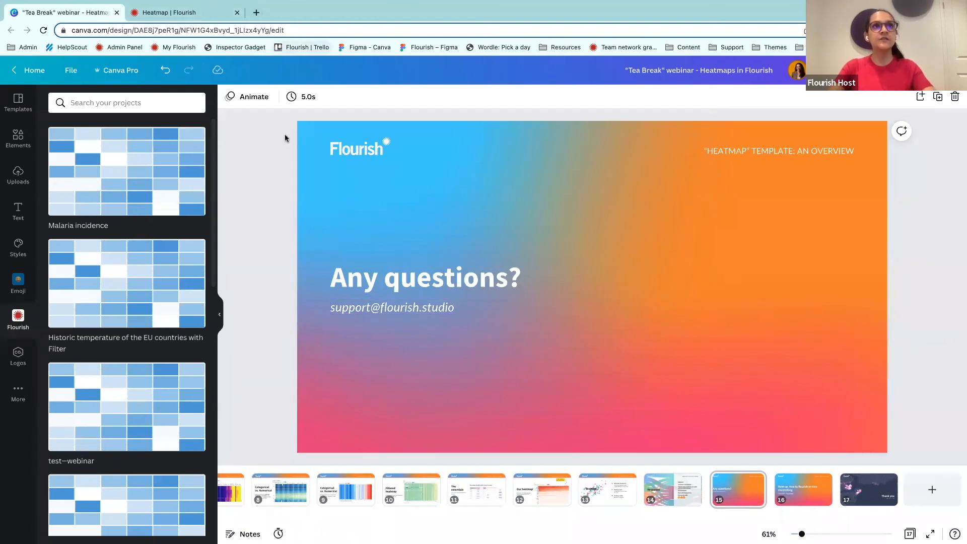
{"action": "key", "text": "ctrl+Right"}
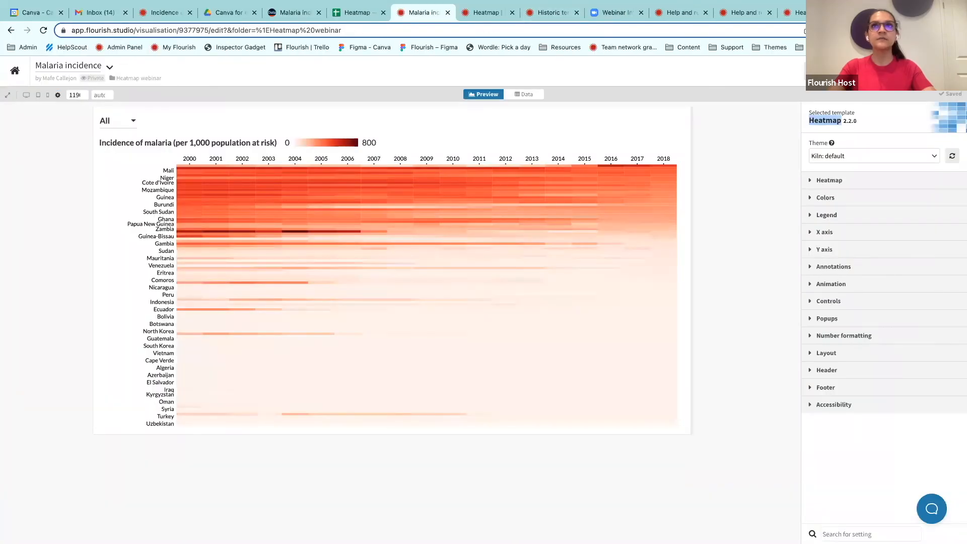
- Go to the Flourish projects page at app.flourish.studio
{"action": "left_click", "coordinate": [616, 13]}
{"action": "left_click", "coordinate": [660, 32]}
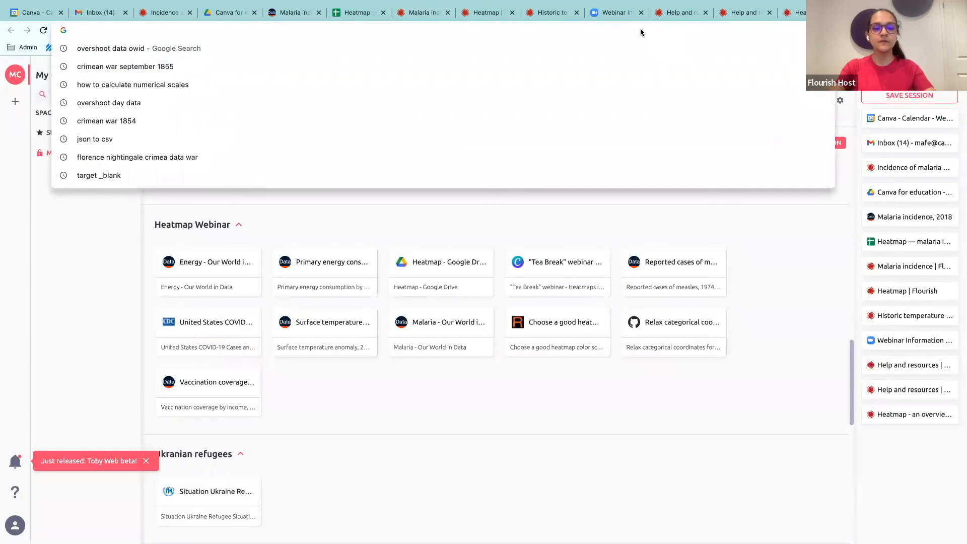
{"action": "type", "text": "app.flourish.studio"}
{"action": "key", "text": "Return"}
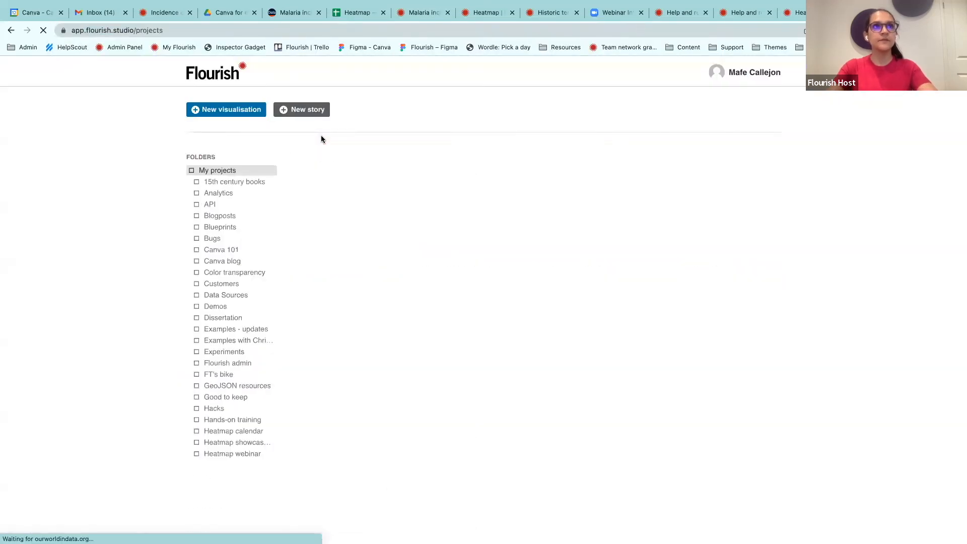
{"action": "scroll", "coordinate": [529, 226], "scroll_direction": "down", "scroll_amount": 2}
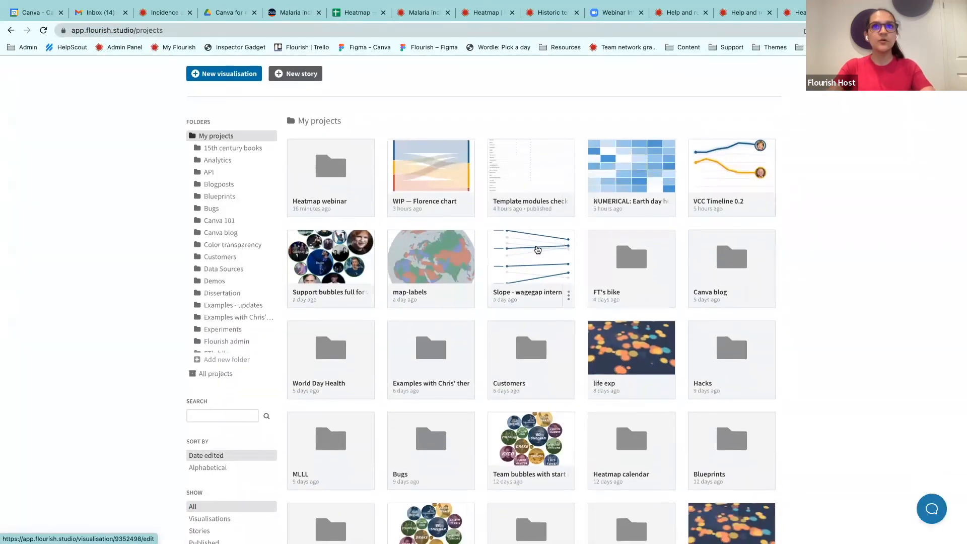
{"action": "scroll", "coordinate": [529, 250], "scroll_direction": "up", "scroll_amount": 1}
- From 'Examples with Chris' theme', open 'Heatmaps Chris' colors' and widen its preview
{"action": "left_click", "coordinate": [397, 296]}
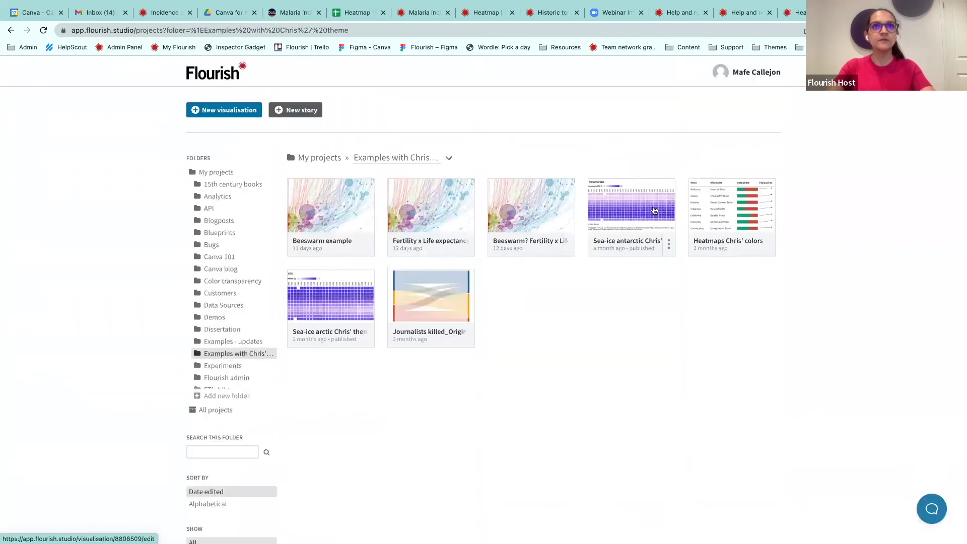
{"action": "left_click", "coordinate": [735, 218]}
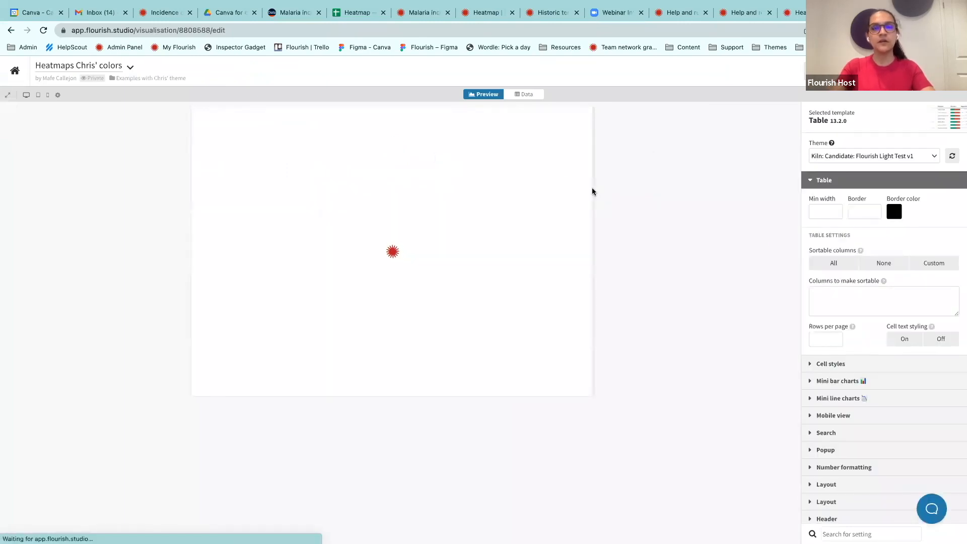
{"action": "left_click_drag", "start_coordinate": [592, 192], "coordinate": [672, 169]}
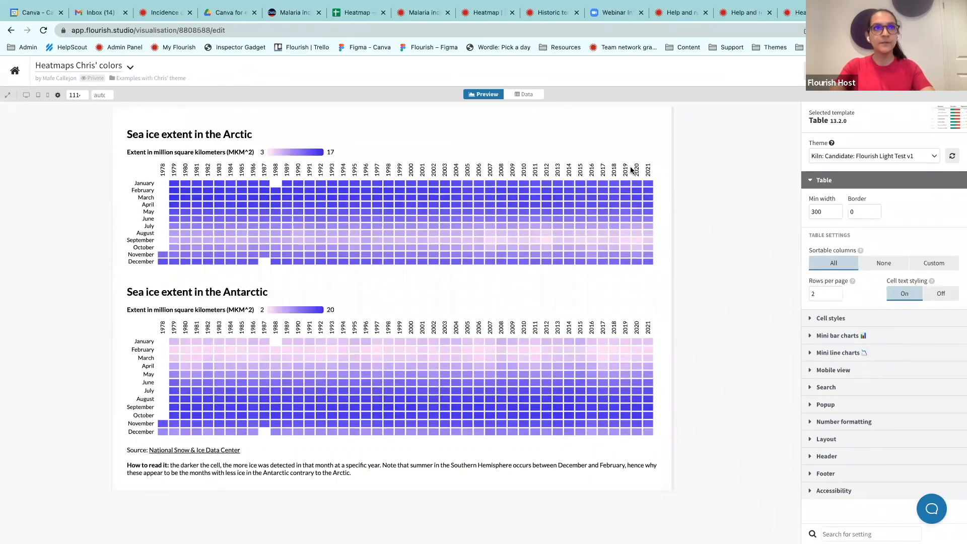
{"action": "left_click", "coordinate": [527, 96]}
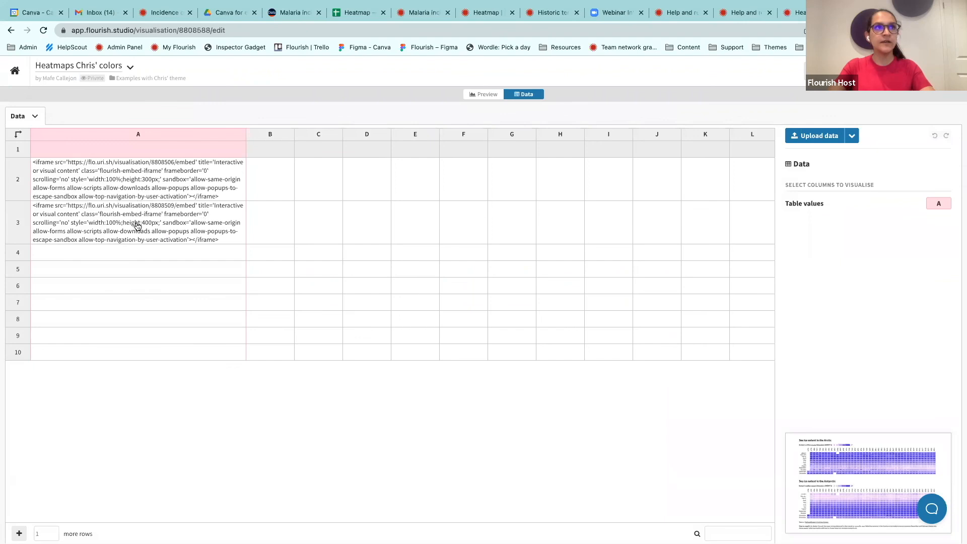
{"action": "left_click", "coordinate": [126, 191]}
{"action": "left_click", "coordinate": [132, 231]}
{"action": "left_click", "coordinate": [133, 224]}
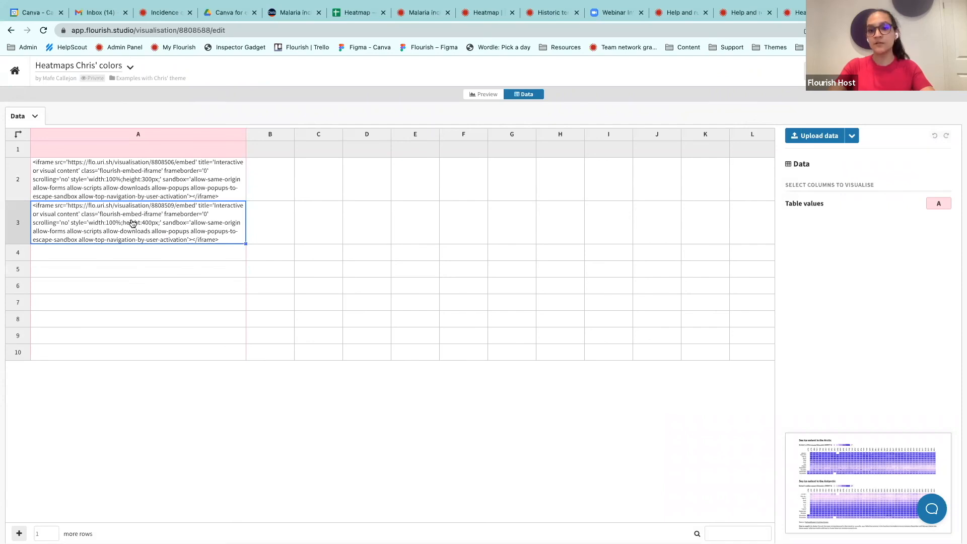
{"action": "left_click", "coordinate": [477, 94]}
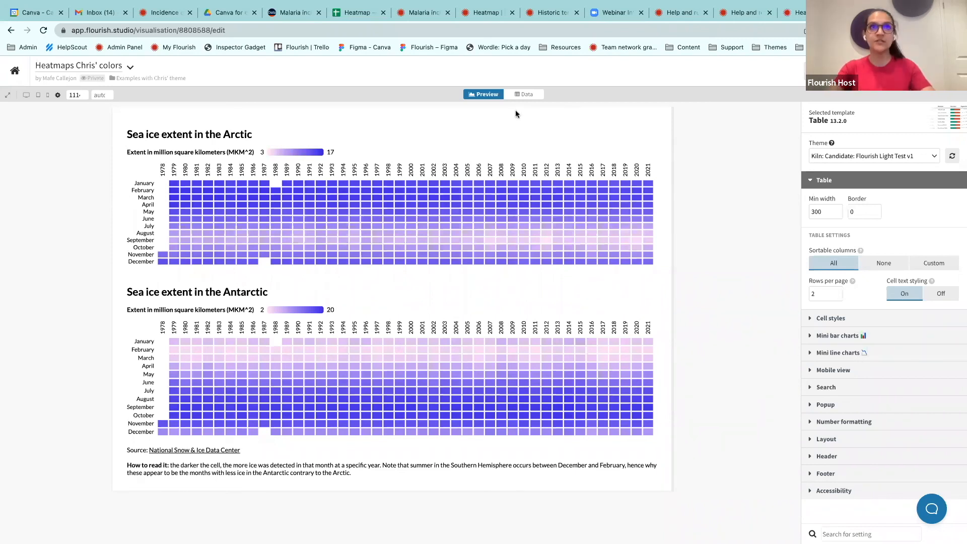
{"action": "left_click", "coordinate": [523, 95]}
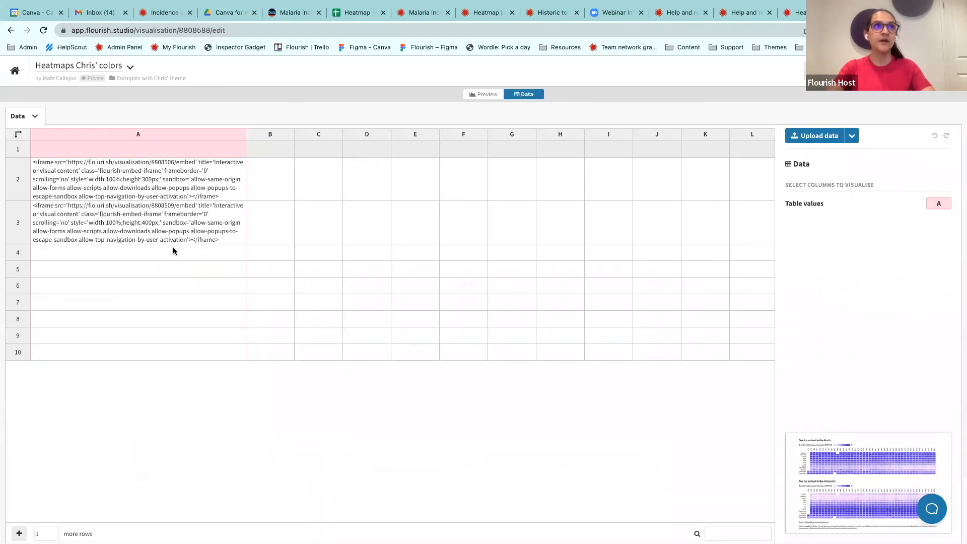
{"action": "left_click", "coordinate": [171, 184]}
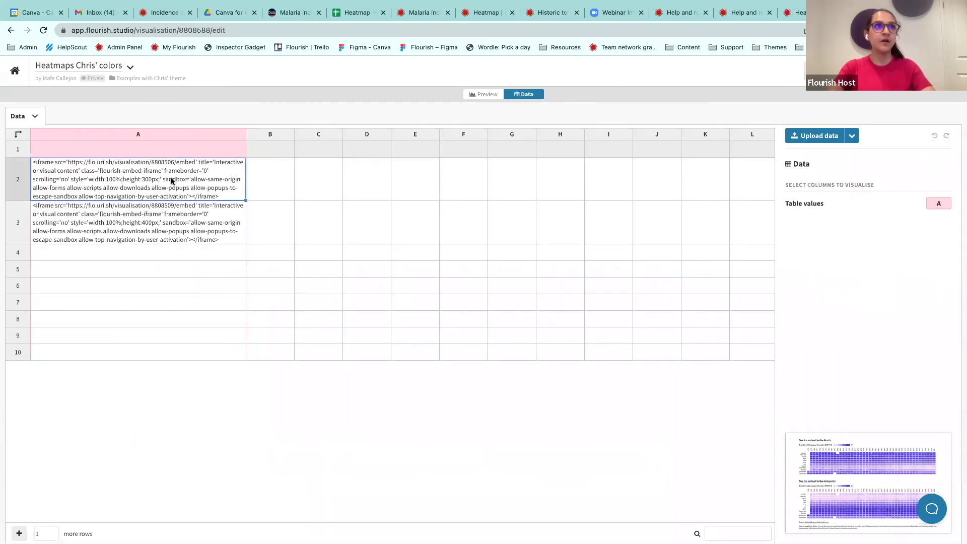
{"action": "double_click", "coordinate": [92, 181]}
{"action": "left_click", "coordinate": [90, 173]}
{"action": "left_click_drag", "start_coordinate": [475, 164], "coordinate": [545, 167]}
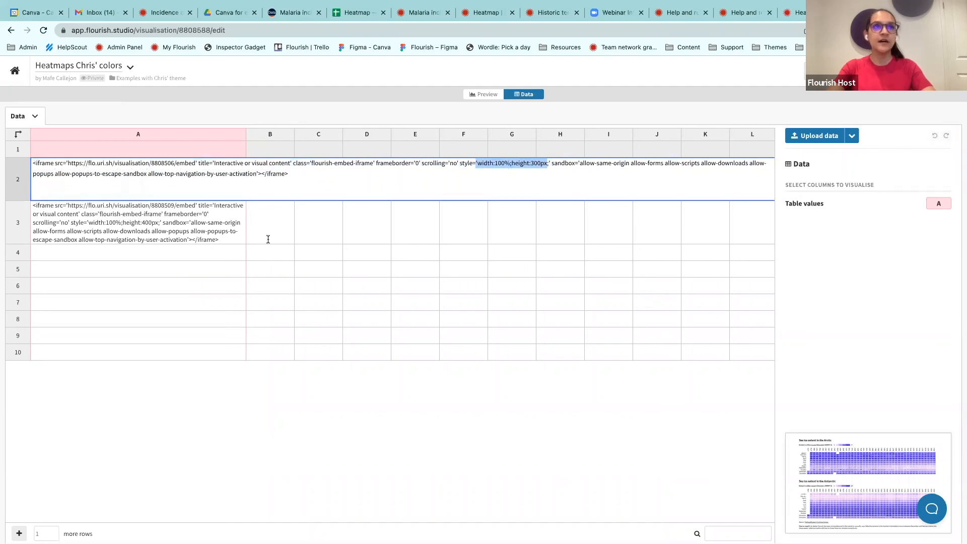
{"action": "left_click", "coordinate": [213, 257]}
{"action": "left_click", "coordinate": [483, 94]}
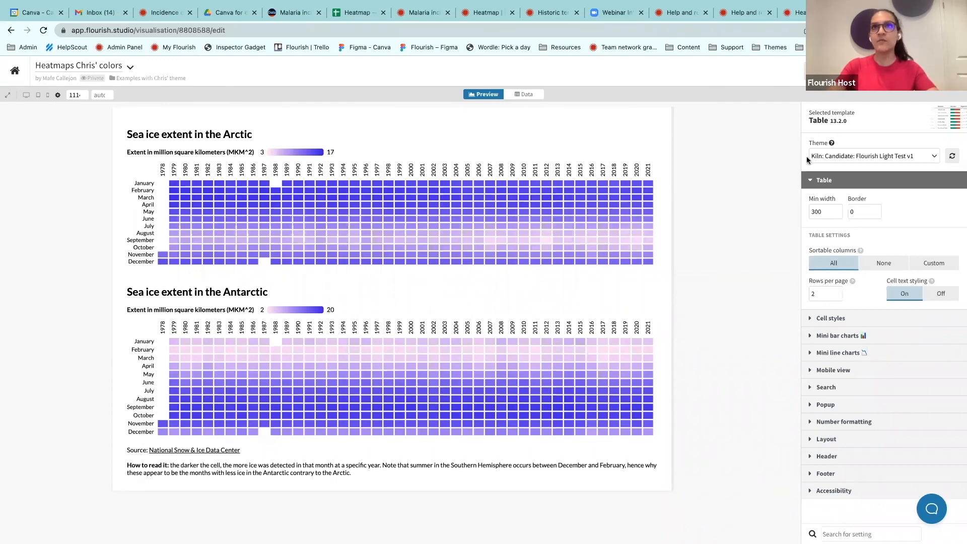
- Reach the Flourish Help Center at help.flourish.studio in a new tab
{"action": "key", "text": "ctrl+t"}
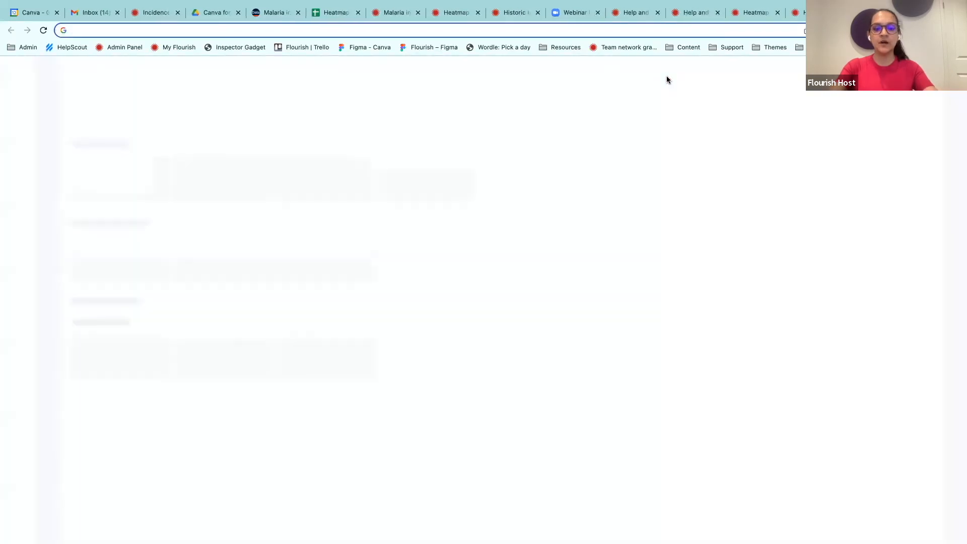
{"action": "type", "text": "help"}
{"action": "key", "text": "Return"}
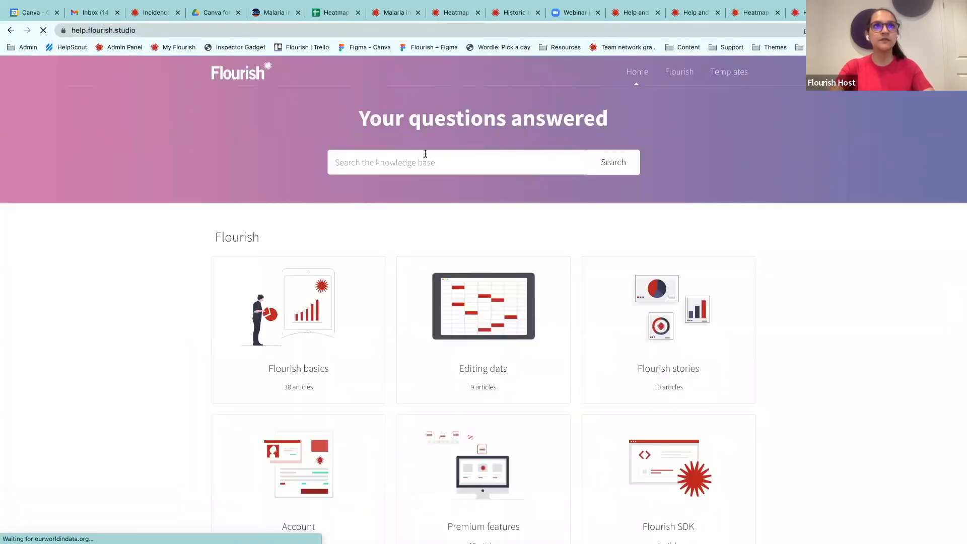
{"action": "left_click", "coordinate": [425, 162]}
{"action": "type", "text": "s"}
{"action": "type", "text": " by side"}
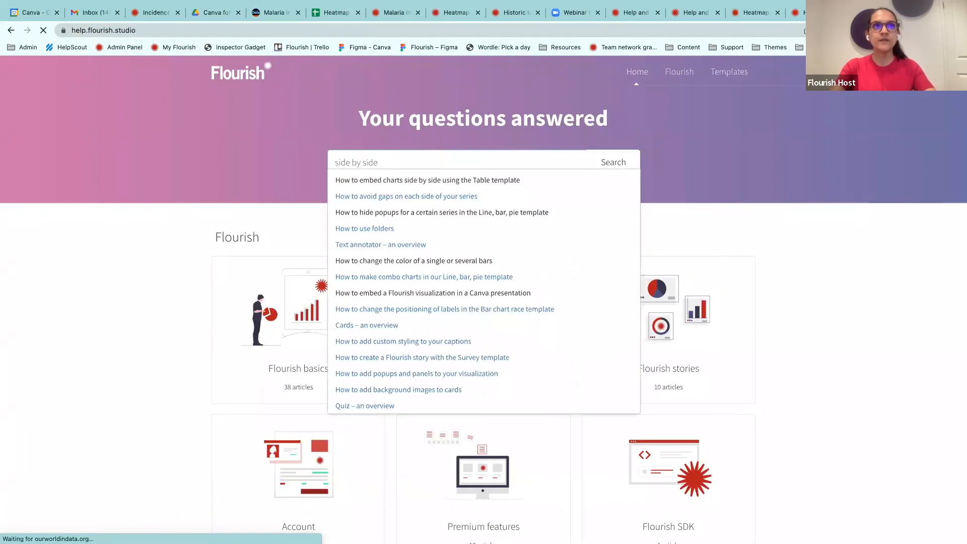
- Review the side-by-side embedding (Table template) article, then return to the heatmap editor
{"action": "left_click", "coordinate": [402, 183]}
{"action": "left_click", "coordinate": [366, 31]}
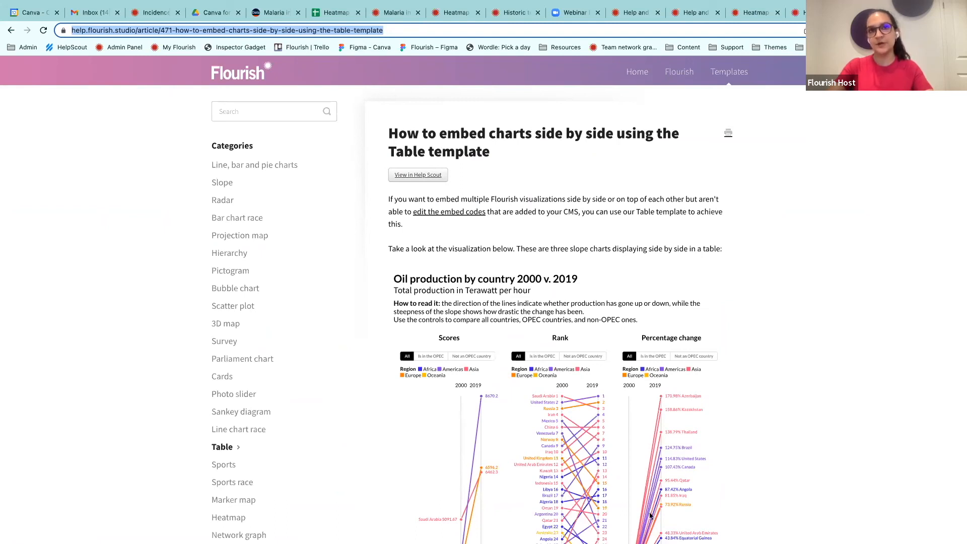
{"action": "scroll", "coordinate": [798, 286], "scroll_direction": "down", "scroll_amount": 1}
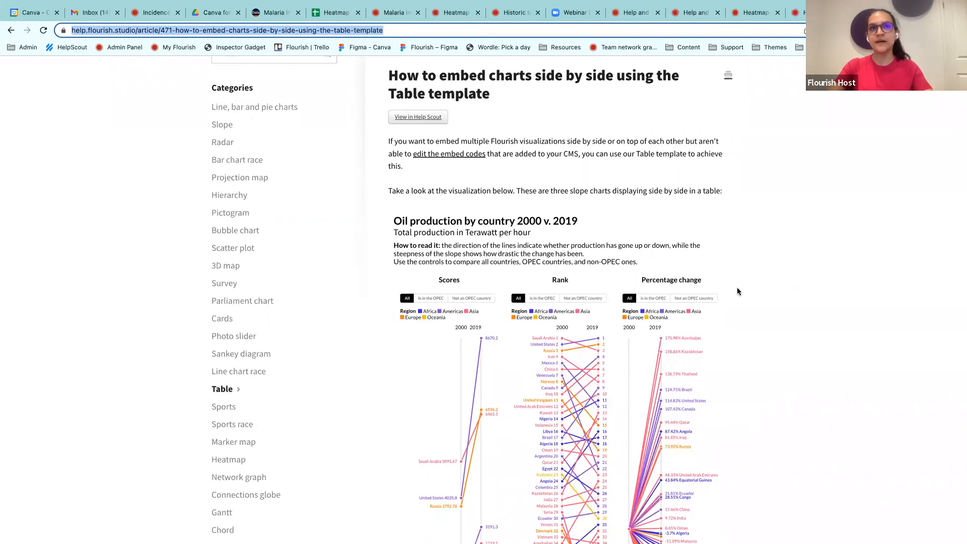
{"action": "scroll", "coordinate": [732, 300], "scroll_direction": "down", "scroll_amount": 1}
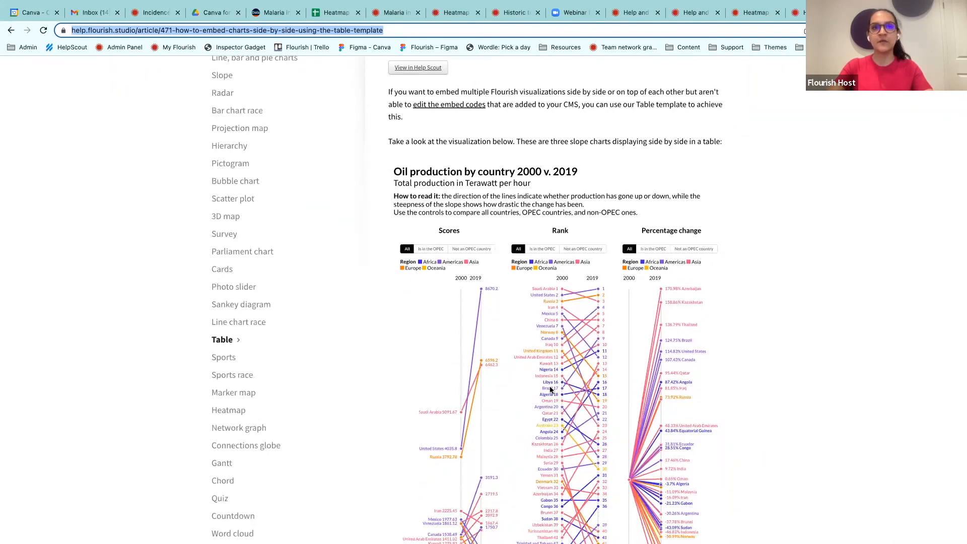
{"action": "scroll", "coordinate": [550, 389], "scroll_direction": "down", "scroll_amount": 1}
{"action": "scroll", "coordinate": [484, 378], "scroll_direction": "down", "scroll_amount": 1}
{"action": "scroll", "coordinate": [470, 406], "scroll_direction": "down", "scroll_amount": 2}
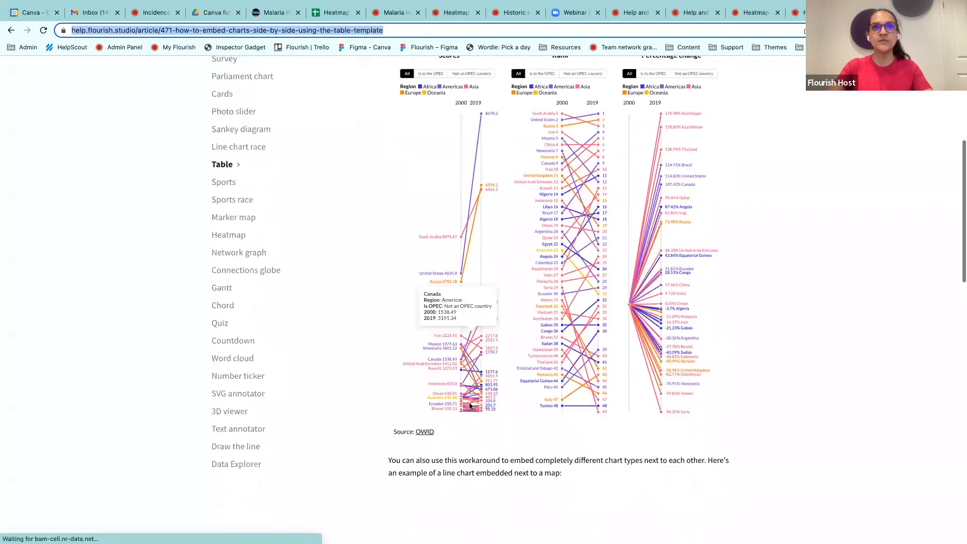
{"action": "scroll", "coordinate": [469, 406], "scroll_direction": "down", "scroll_amount": 3}
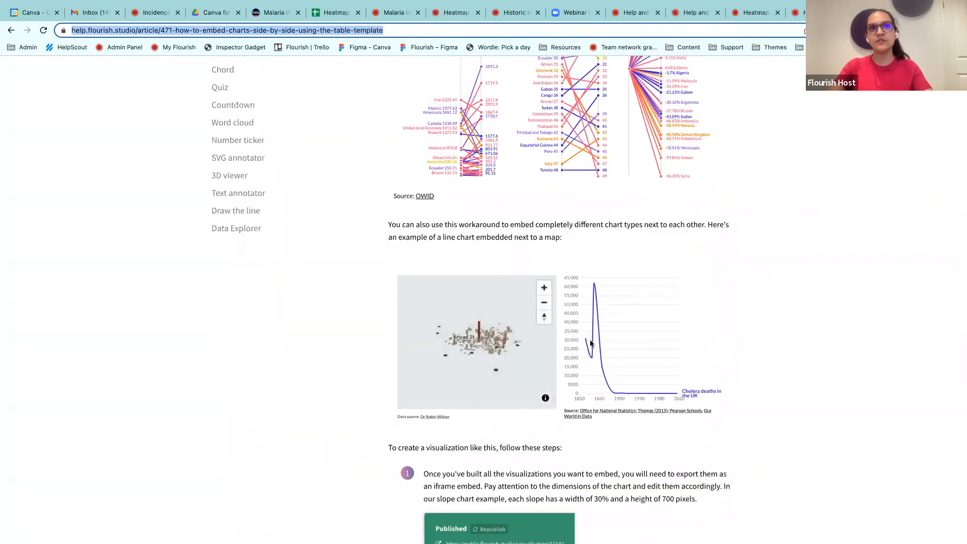
{"action": "scroll", "coordinate": [625, 320], "scroll_direction": "down", "scroll_amount": 3}
{"action": "scroll", "coordinate": [625, 320], "scroll_direction": "down", "scroll_amount": 4}
{"action": "scroll", "coordinate": [624, 321], "scroll_direction": "down", "scroll_amount": 3}
{"action": "scroll", "coordinate": [624, 321], "scroll_direction": "up", "scroll_amount": 6}
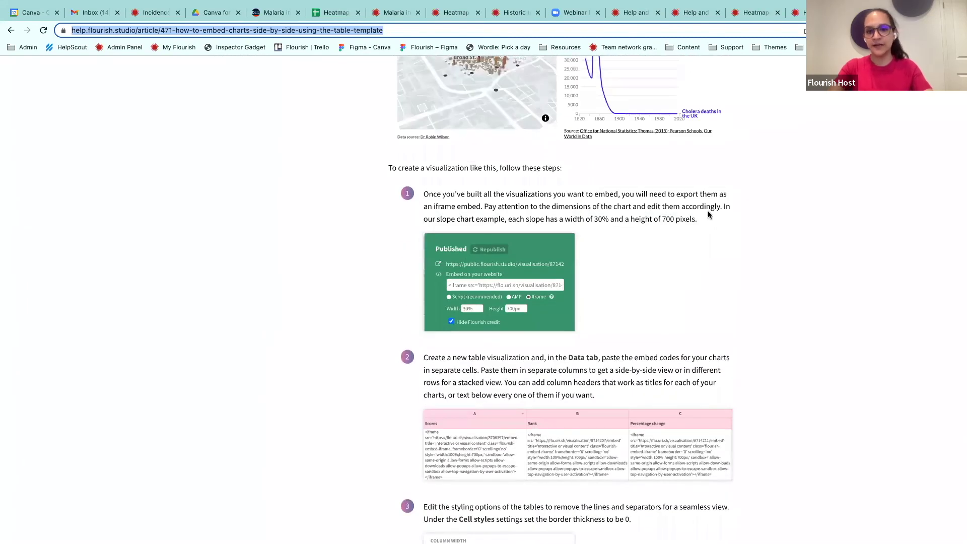
{"action": "key", "text": "ctrl+Tab"}
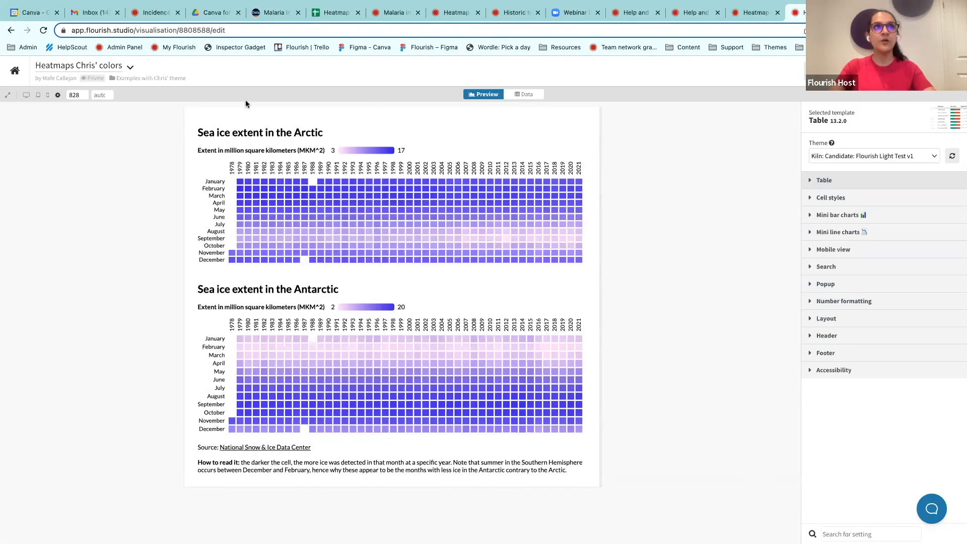
- Show Canva's slide 16 announcing the next webinar
{"action": "key", "text": "ctrl+Left"}
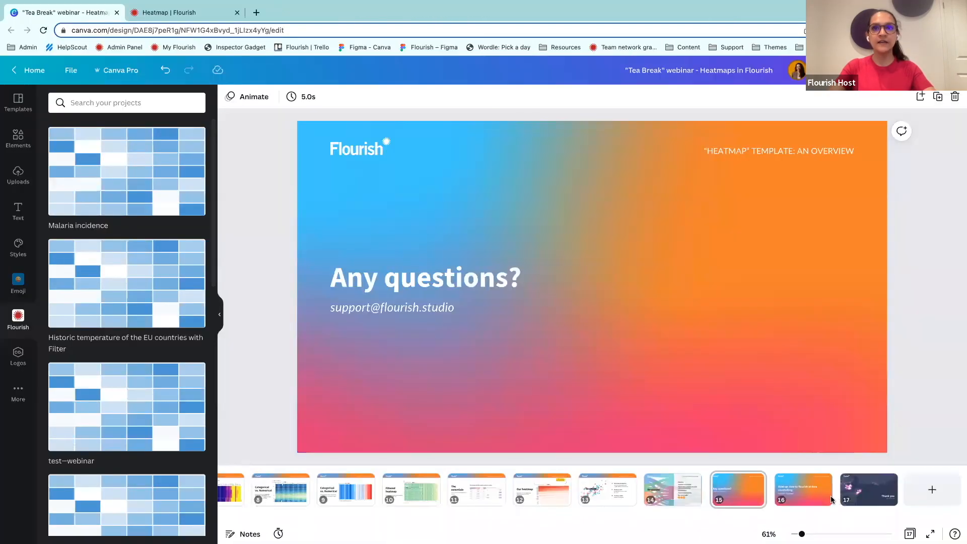
{"action": "left_click", "coordinate": [803, 490]}
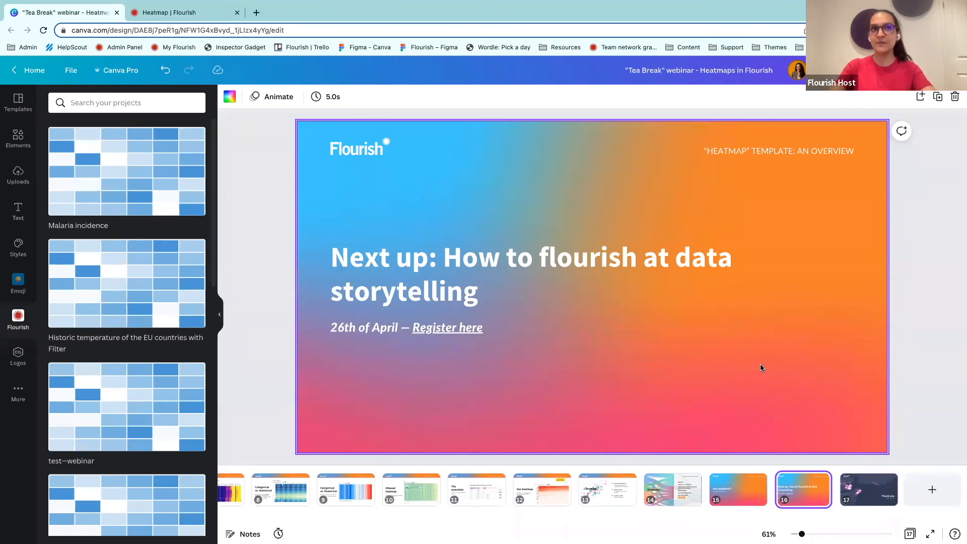
{"action": "left_click", "coordinate": [912, 341]}
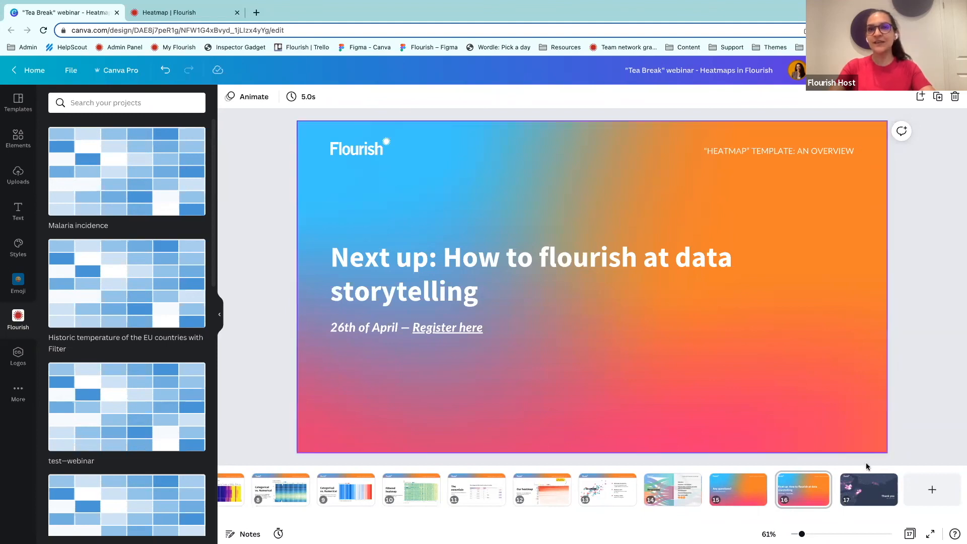
- Revisit 'Any questions?' and land on the final Thank you slide 17
{"action": "left_click", "coordinate": [738, 489]}
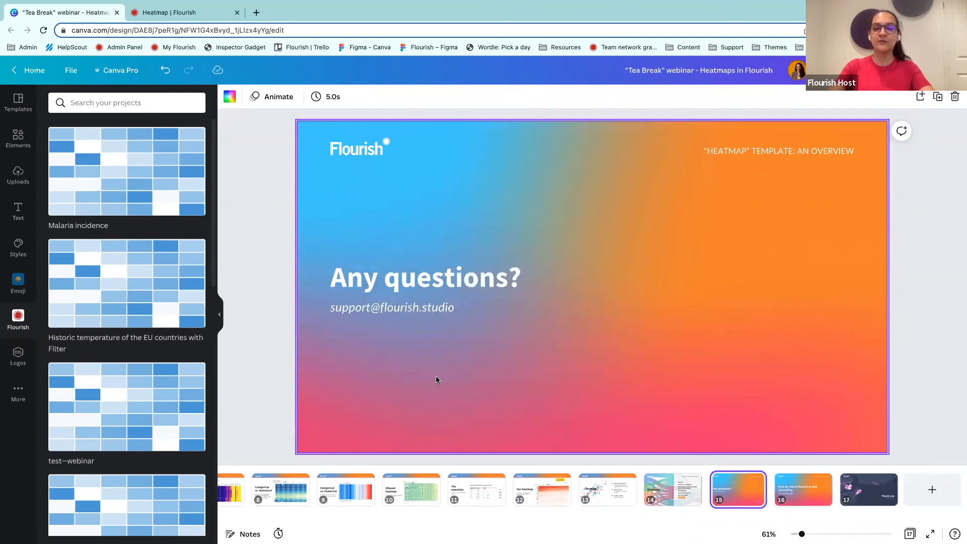
{"action": "left_click", "coordinate": [868, 490]}
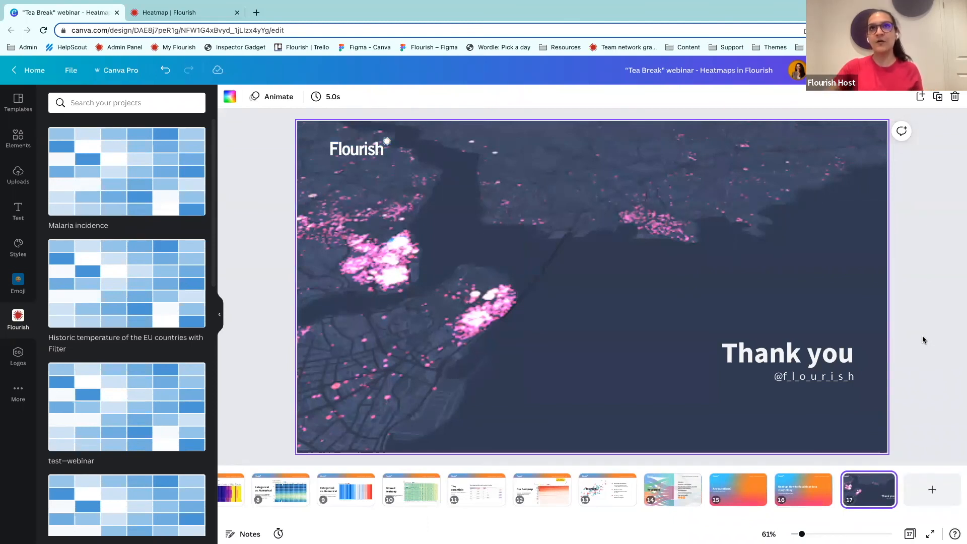
- Load the Flourish Webinars page in a new tab via the 'webinar' address suggestion
{"action": "left_click", "coordinate": [255, 12]}
{"action": "type", "text": "webinar"}
{"action": "key", "text": "Down"}
{"action": "key", "text": "Down"}
{"action": "key", "text": "Return"}
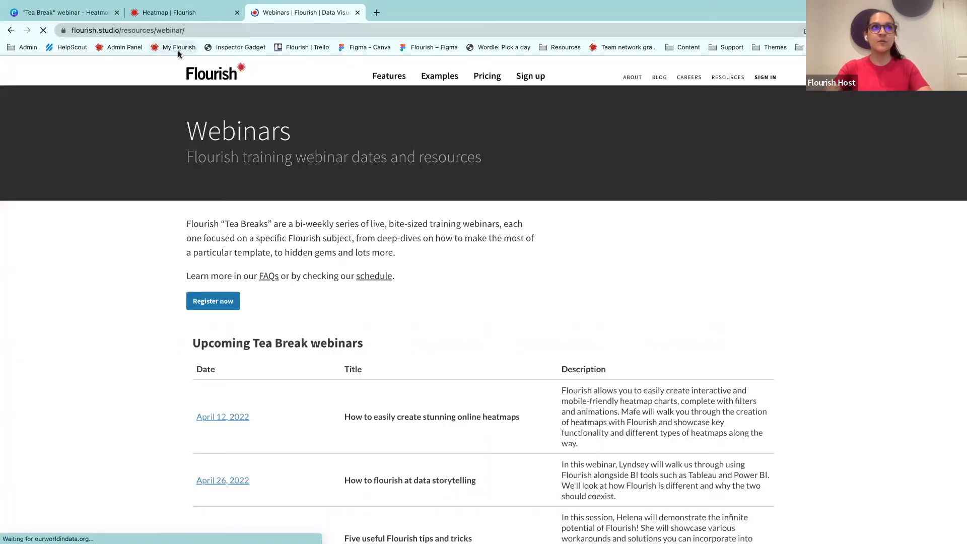
{"action": "scroll", "coordinate": [131, 341], "scroll_direction": "down", "scroll_amount": 4}
{"action": "scroll", "coordinate": [222, 315], "scroll_direction": "down", "scroll_amount": 2}
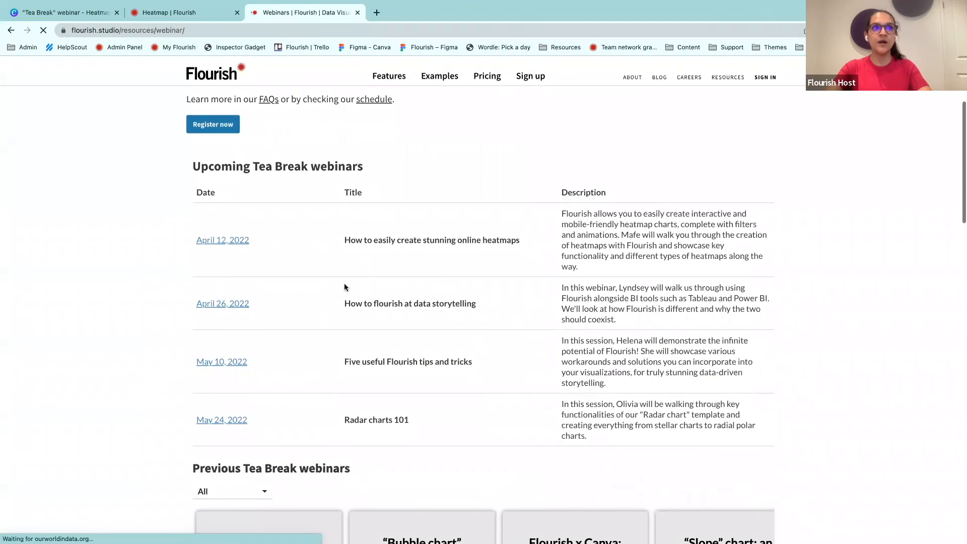
{"action": "scroll", "coordinate": [177, 315], "scroll_direction": "down", "scroll_amount": 4}
{"action": "scroll", "coordinate": [177, 315], "scroll_direction": "down", "scroll_amount": 3}
{"action": "scroll", "coordinate": [177, 315], "scroll_direction": "down", "scroll_amount": 2}
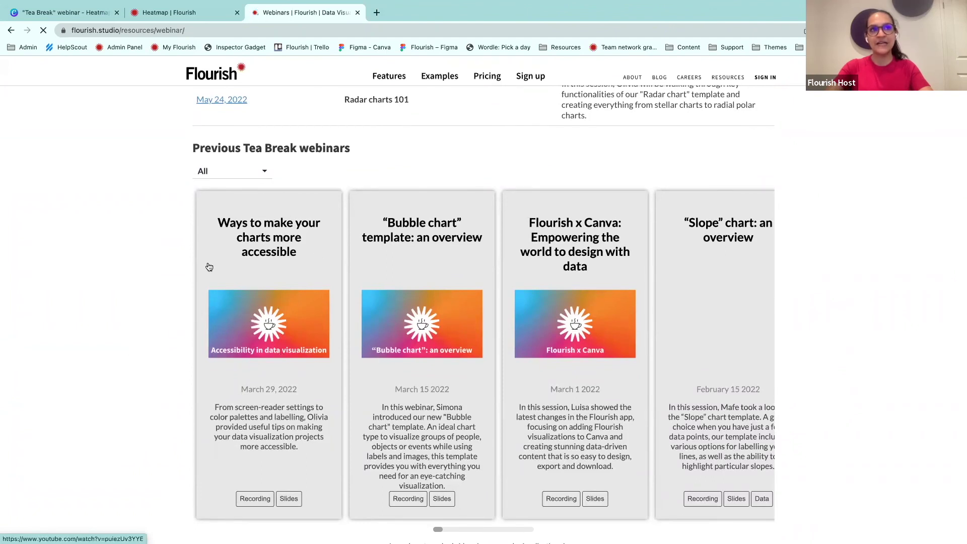
{"action": "scroll", "coordinate": [212, 246], "scroll_direction": "down", "scroll_amount": 1}
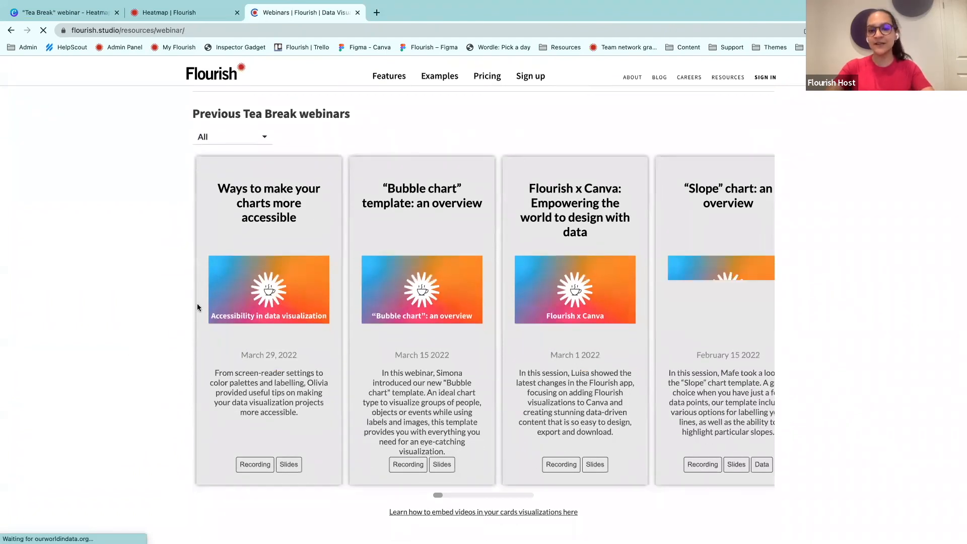